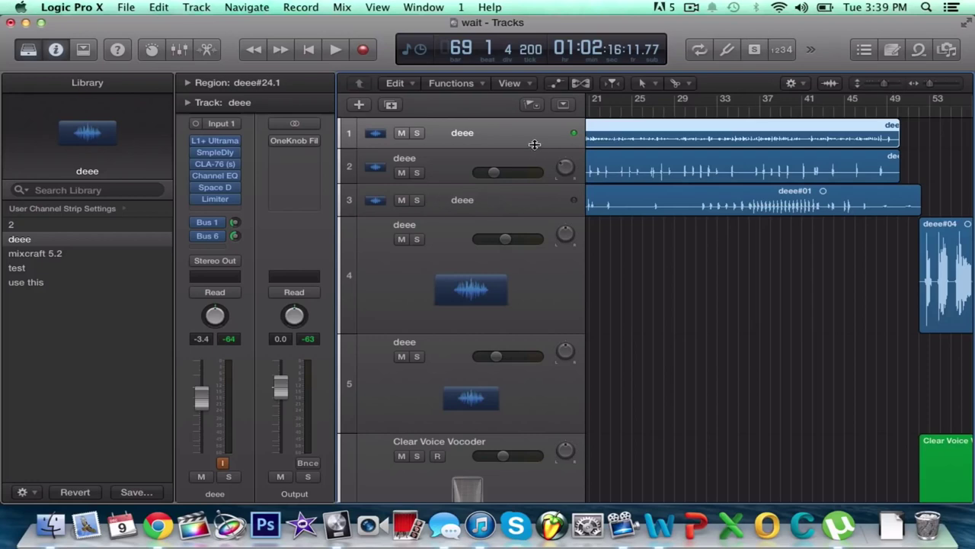
Step: Enlarge the first deee track's height and place the playhead at bar 13, near the start of its vocal region
{"action": "left_click_drag", "start_coordinate": [534, 146], "coordinate": [531, 285]}
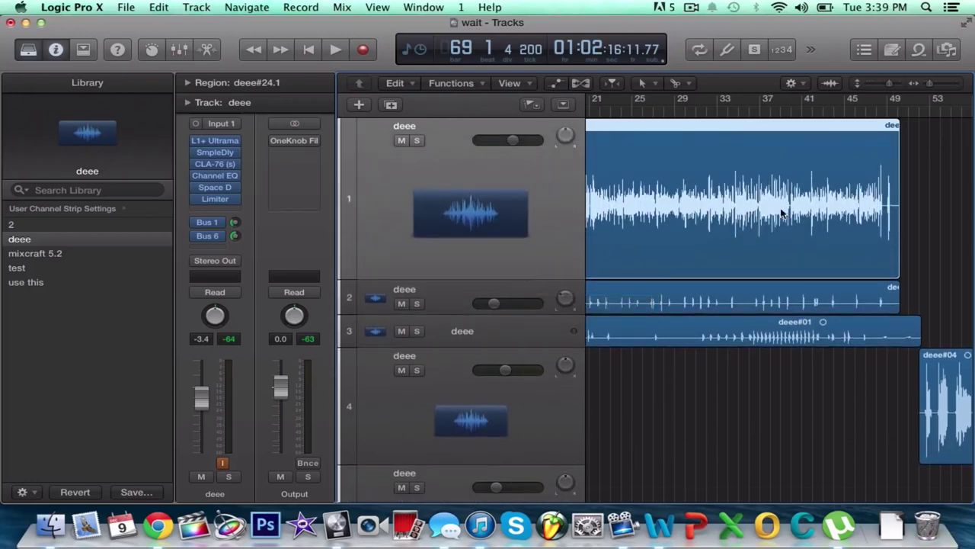
{"action": "left_click_drag", "start_coordinate": [890, 83], "coordinate": [886, 82]}
{"action": "scroll", "coordinate": [683, 233], "scroll_direction": "left", "scroll_amount": 10}
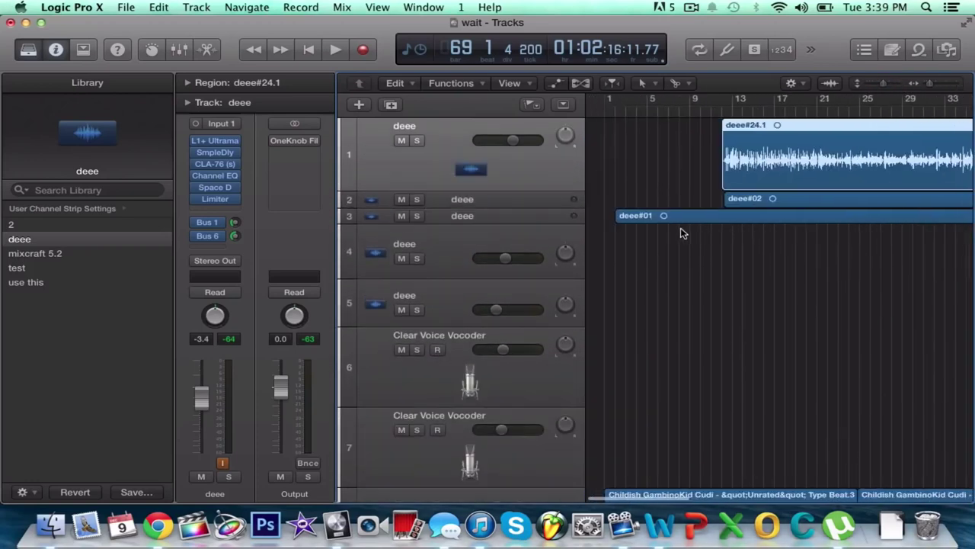
{"action": "left_click", "coordinate": [721, 108]}
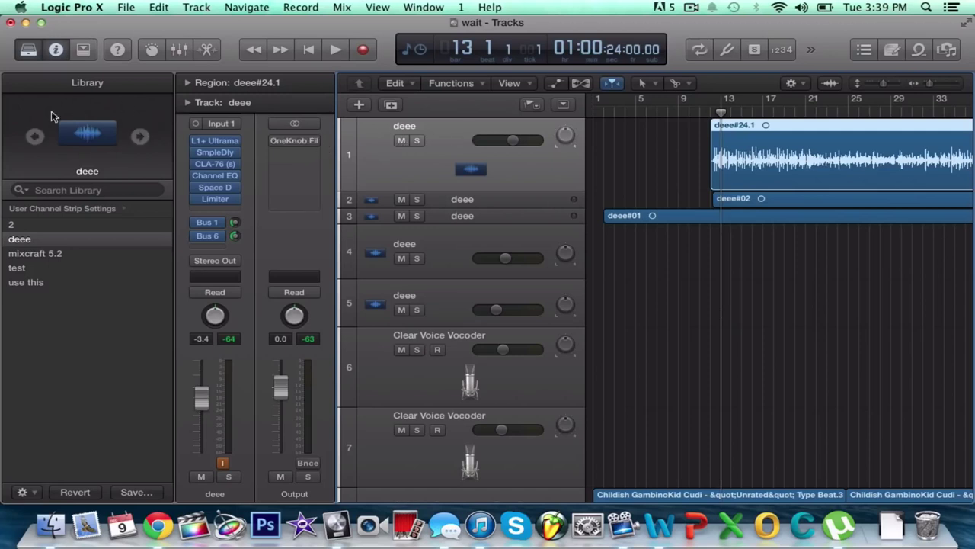
Step: Bypass the Limiter, Space D, Channel EQ, CLA-76 and Sample Delay inserts on the first deee track
{"action": "mouse_move", "coordinate": [196, 200]}
{"action": "mouse_move", "coordinate": [195, 176]}
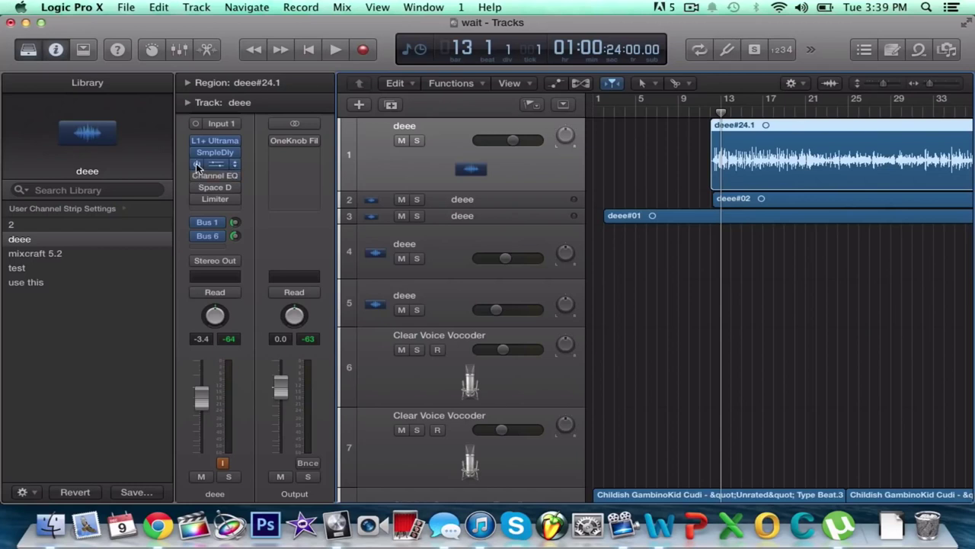
{"action": "mouse_move", "coordinate": [197, 153]}
Step: Play the song from about bar 7 into the first deee track's vocal with only the L1+ Ultramaximizer insert active
{"action": "left_click", "coordinate": [701, 108]}
{"action": "left_click", "coordinate": [714, 112]}
{"action": "left_click", "coordinate": [662, 112]}
{"action": "key", "text": "space"}
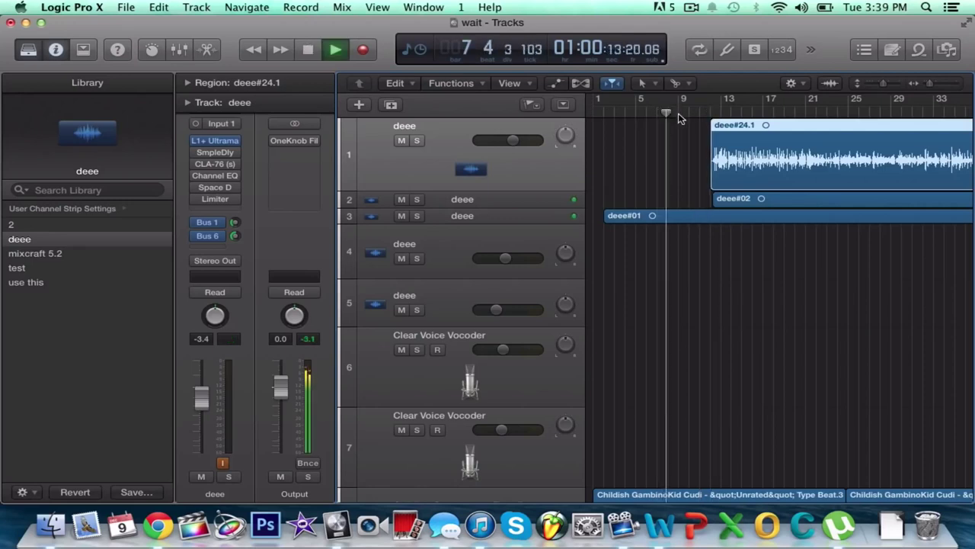
{"action": "scroll", "coordinate": [699, 125], "scroll_direction": "right", "scroll_amount": 5}
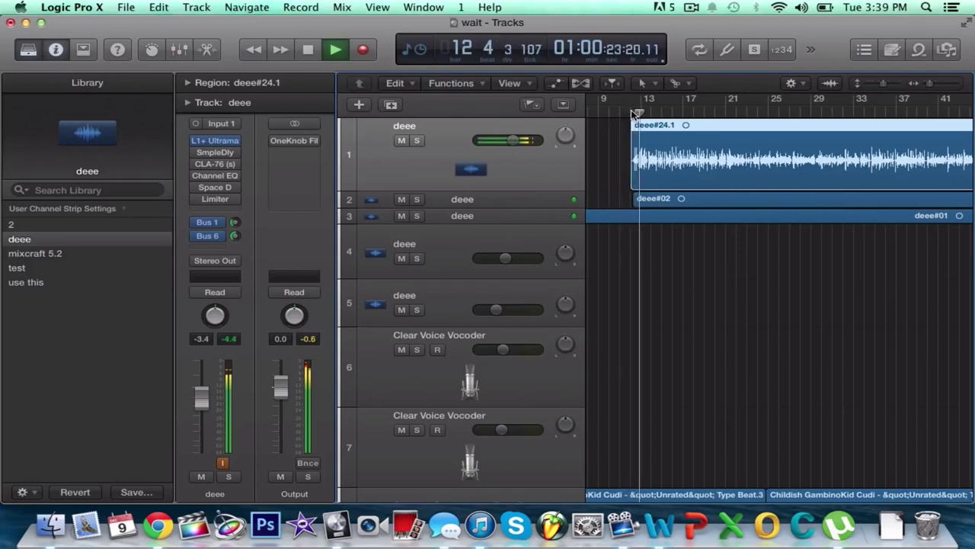
Step: Bypass the L1+ Ultramaximizer insert and the Bus 1 and Bus 6 sends on the first deee track, and stop playback
{"action": "mouse_move", "coordinate": [197, 138]}
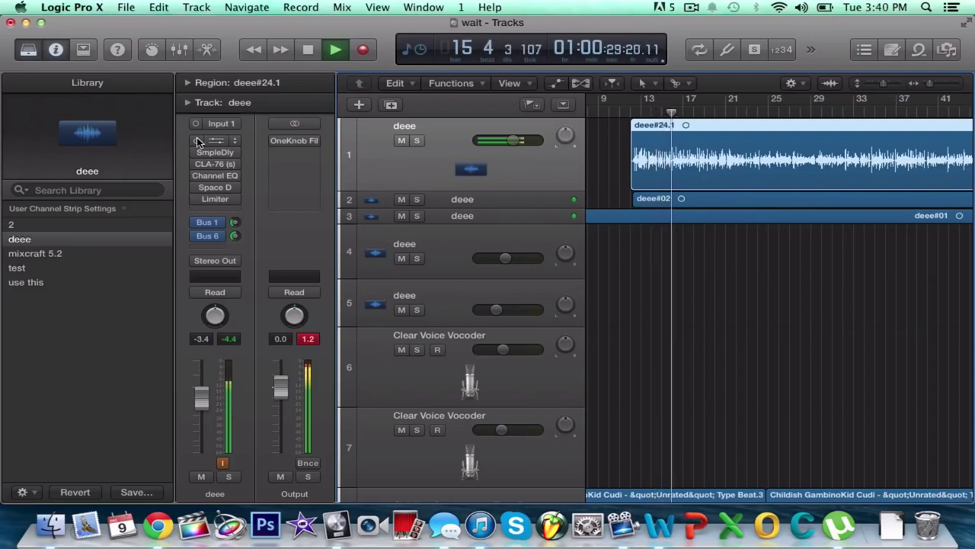
{"action": "key", "text": "space"}
{"action": "mouse_move", "coordinate": [197, 221]}
{"action": "mouse_move", "coordinate": [197, 240]}
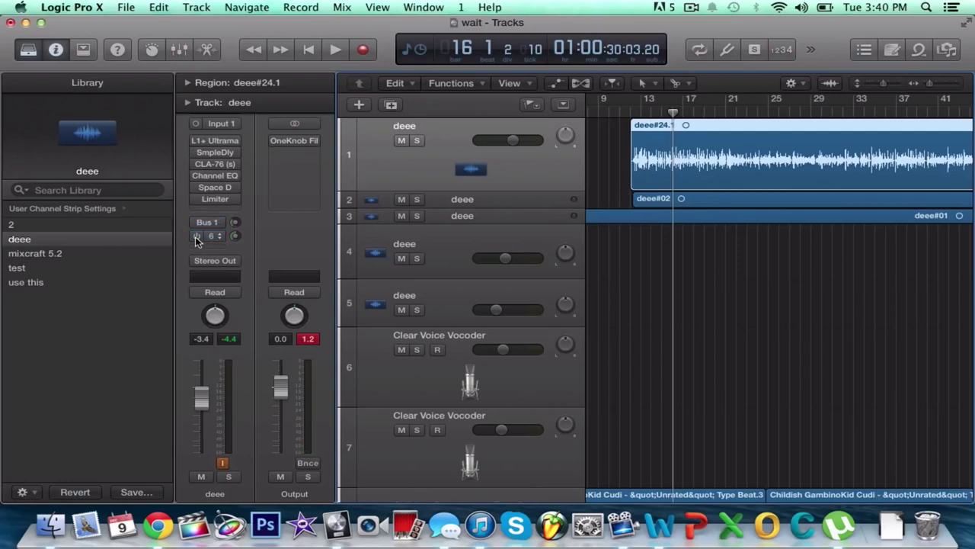
Step: Re-enable the L1+ Ultramaximizer, audition the vocal from bar 12 with its settings window open, and close the window
{"action": "left_click", "coordinate": [630, 112]}
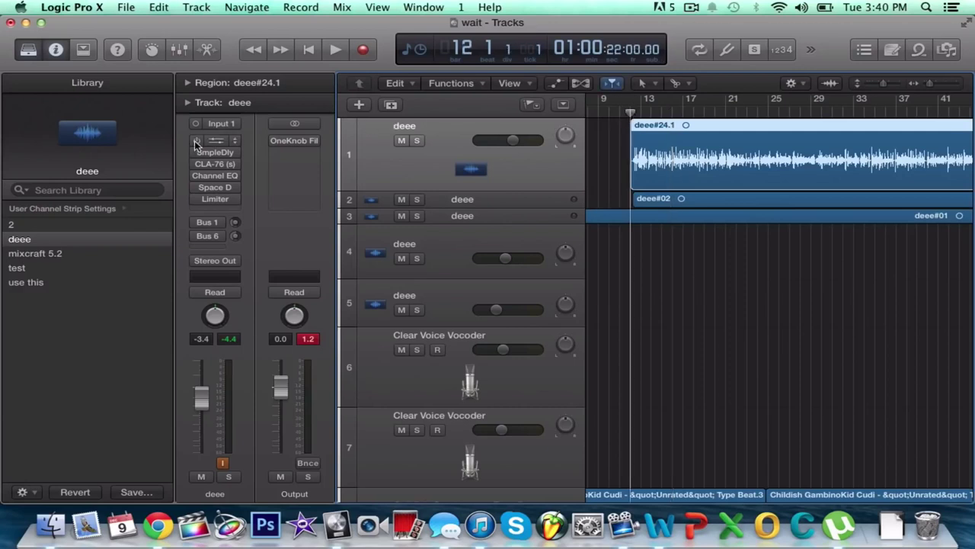
{"action": "left_click", "coordinate": [221, 140]}
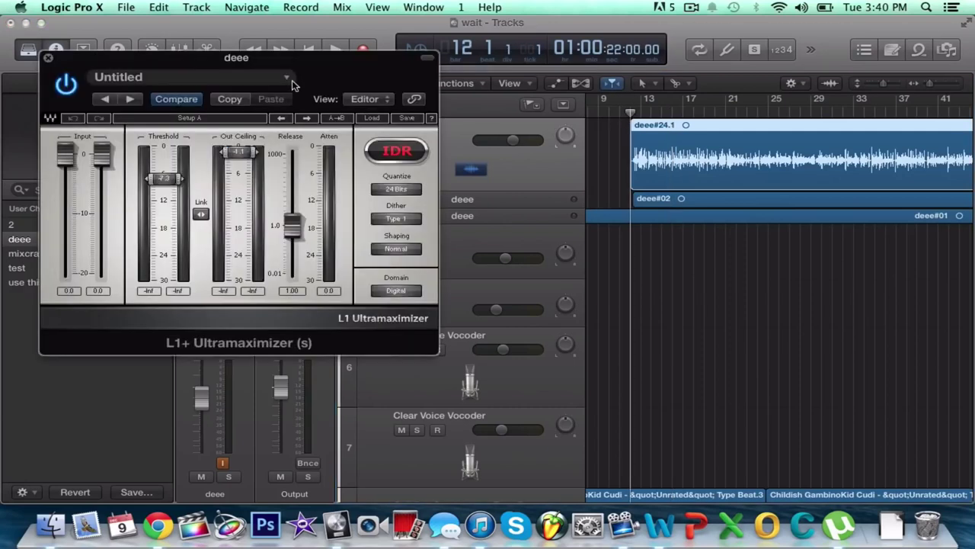
{"action": "left_click_drag", "start_coordinate": [322, 76], "coordinate": [512, 116]}
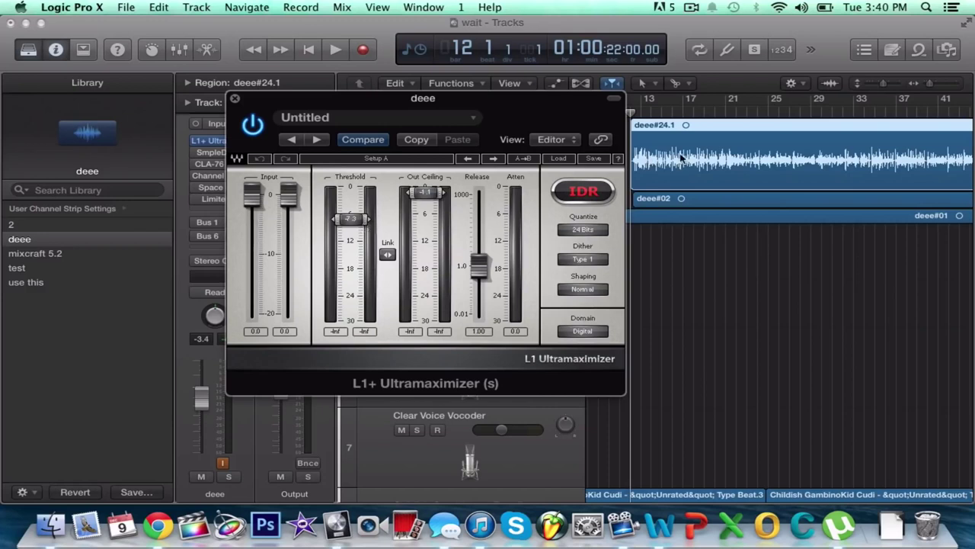
{"action": "key", "text": "space"}
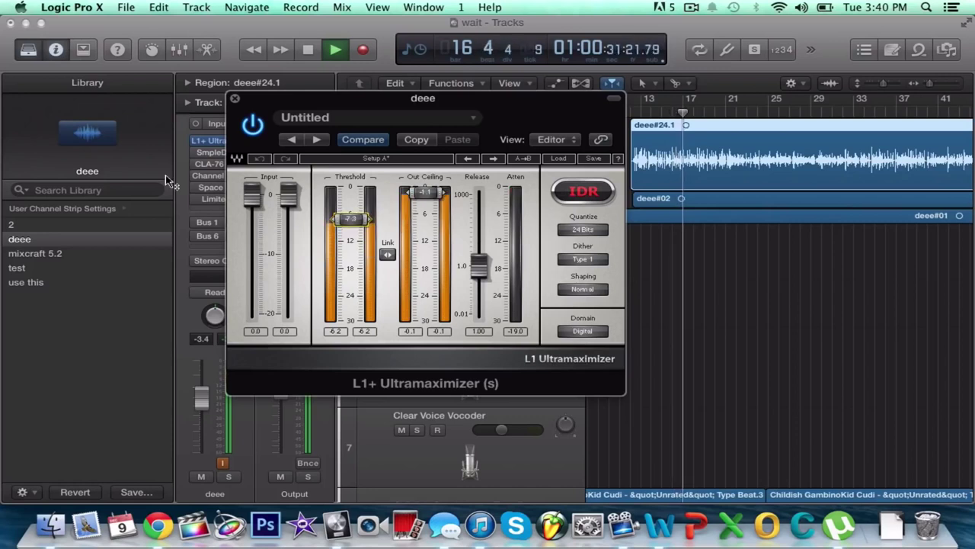
{"action": "key", "text": "space"}
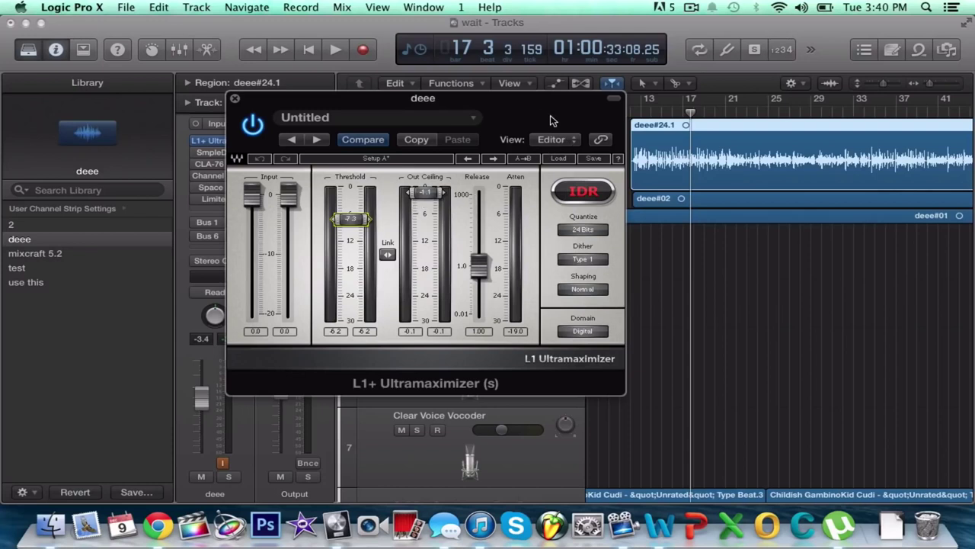
{"action": "left_click_drag", "start_coordinate": [551, 114], "coordinate": [675, 191]}
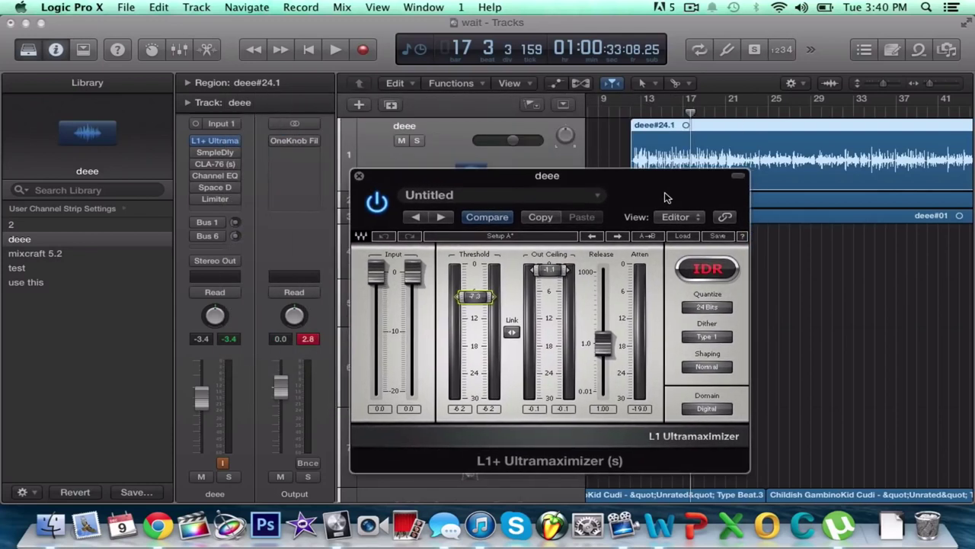
{"action": "left_click", "coordinate": [360, 177]}
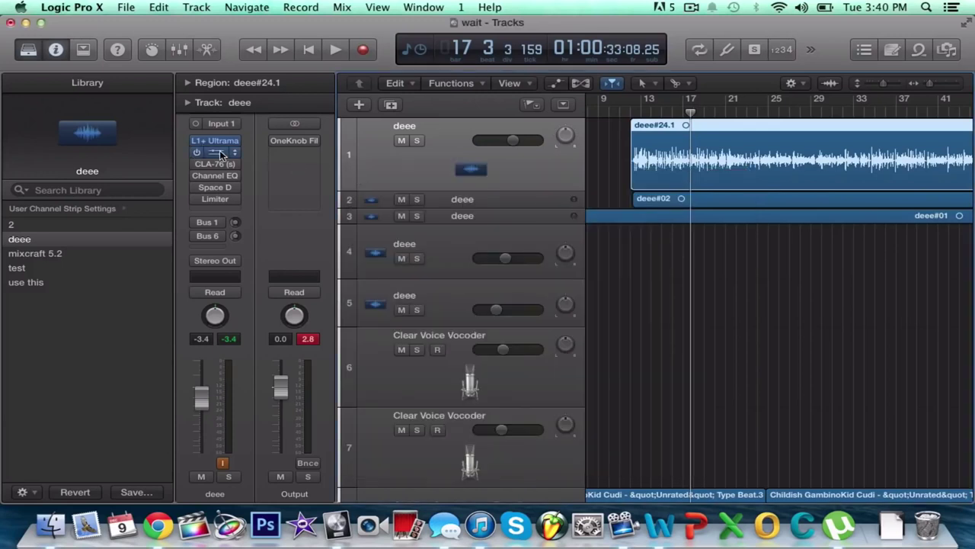
Step: Re-enable the Sample Delay insert, audition the vocal from bar 12 with its settings open, and close the plug-in window
{"action": "left_click", "coordinate": [219, 154]}
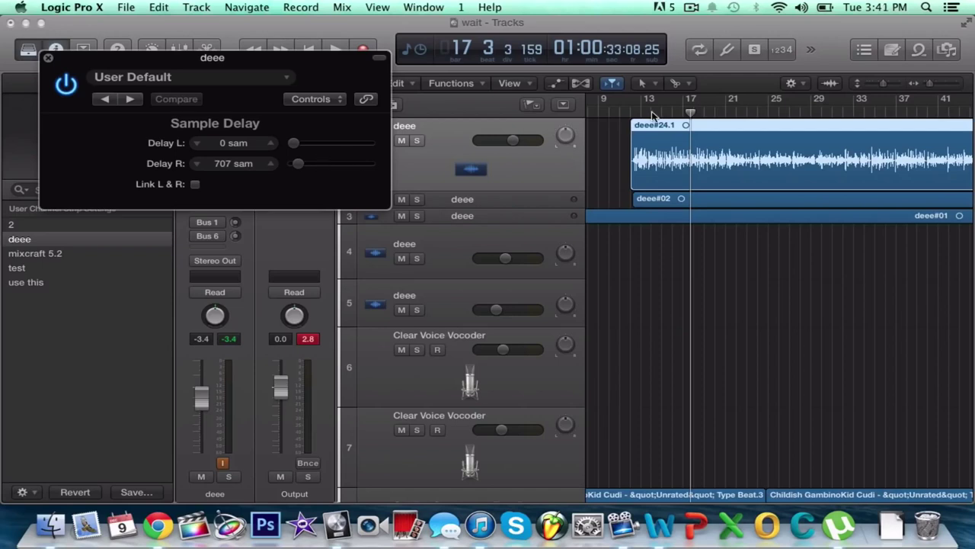
{"action": "left_click", "coordinate": [638, 114]}
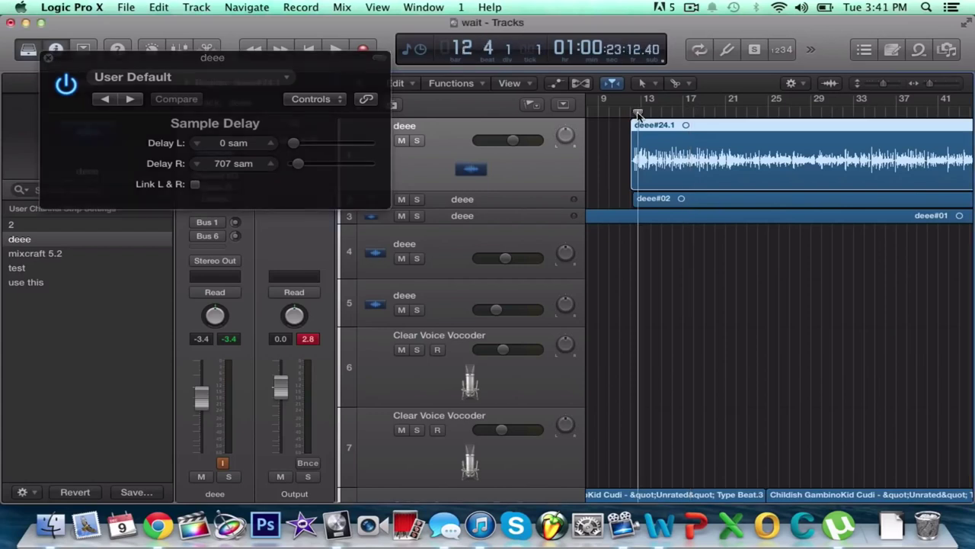
{"action": "left_click", "coordinate": [630, 114]}
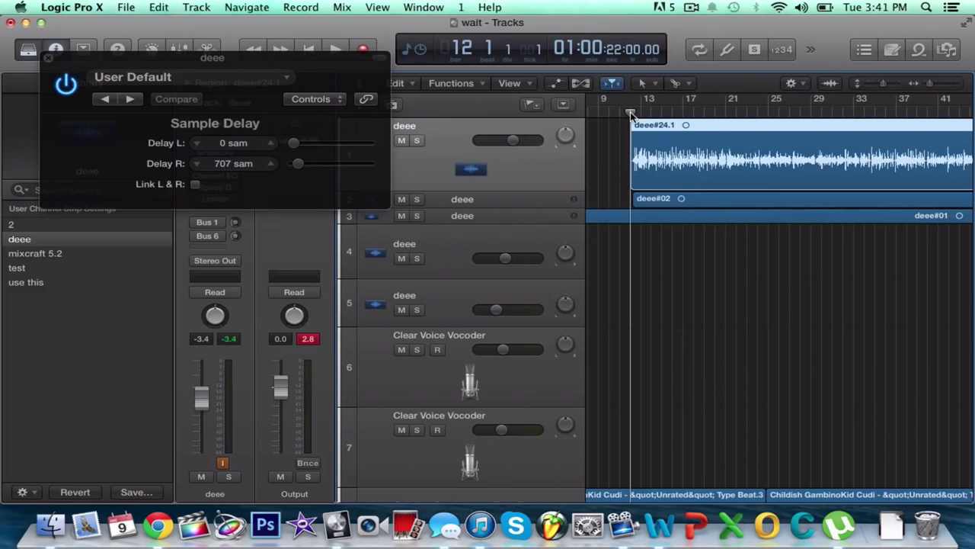
{"action": "key", "text": "space"}
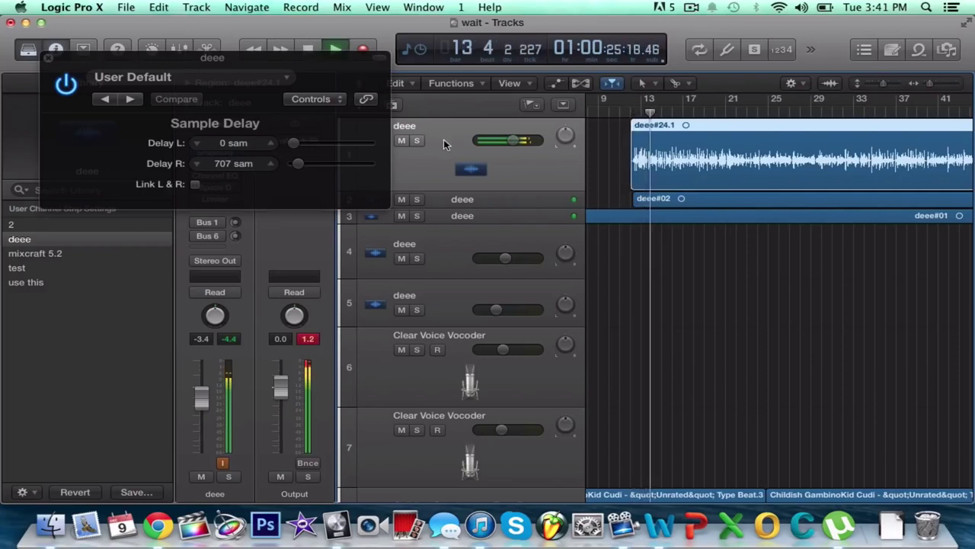
{"action": "key", "text": "space"}
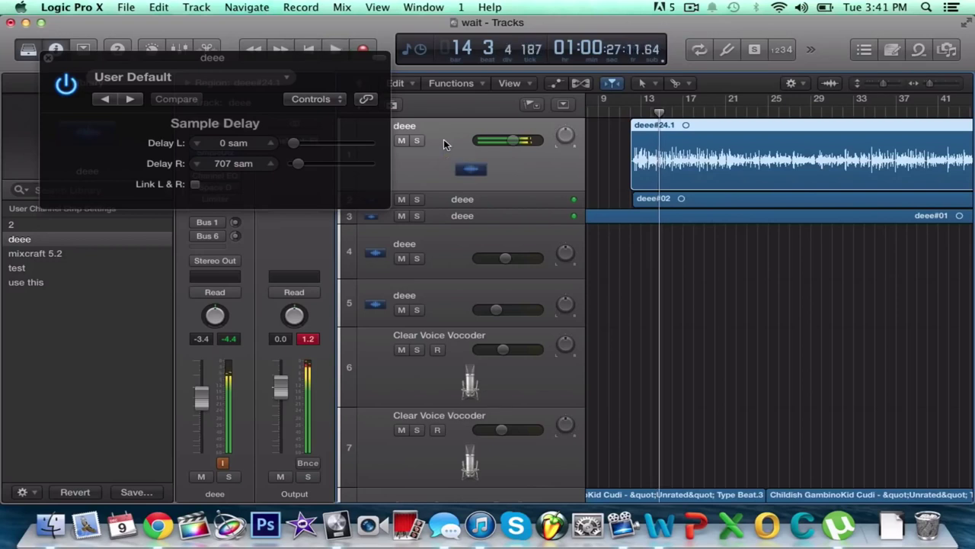
{"action": "left_click_drag", "start_coordinate": [317, 70], "coordinate": [544, 133]}
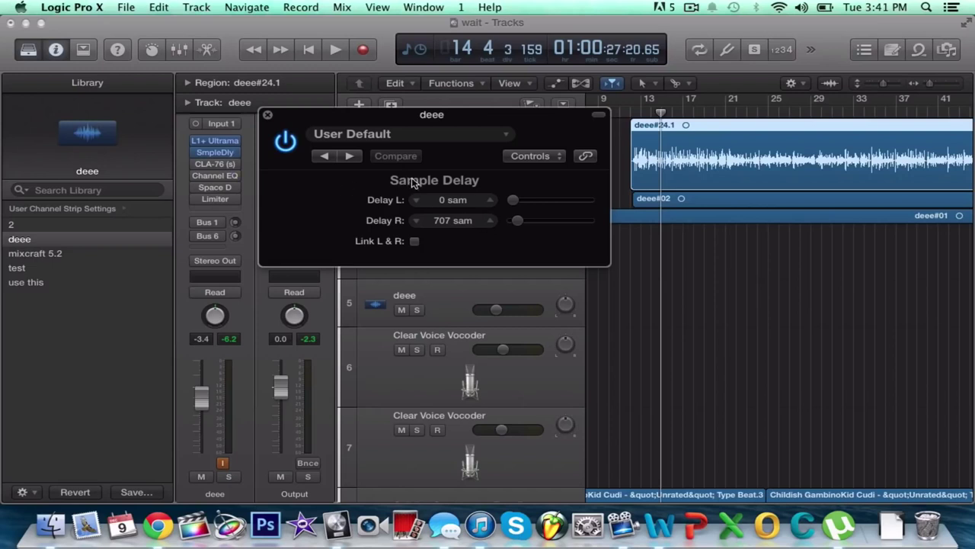
{"action": "left_click", "coordinate": [269, 117]}
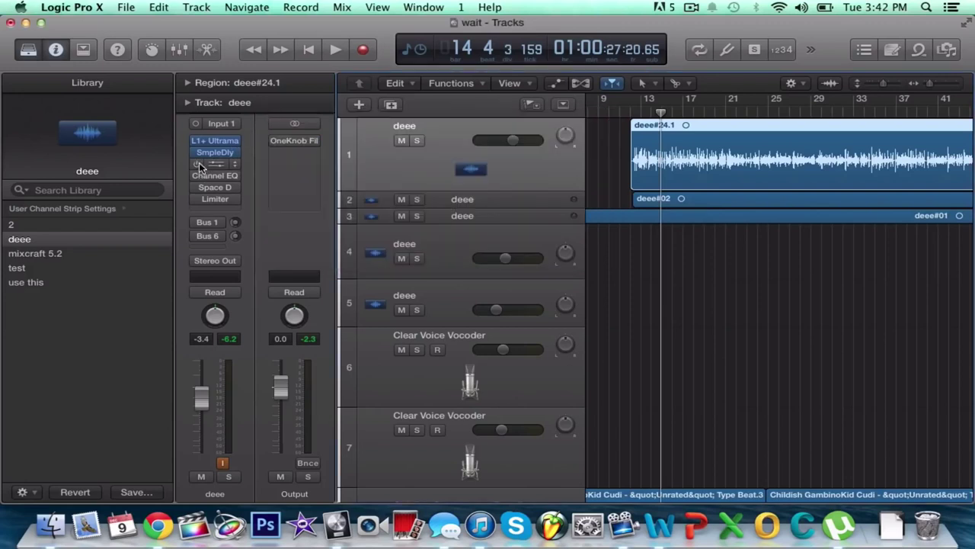
Step: Re-enable the CLA-76 compressor, audition the vocal from bar 12 while viewing its gain-reduction meter, and close the plug-in window
{"action": "left_click", "coordinate": [223, 165]}
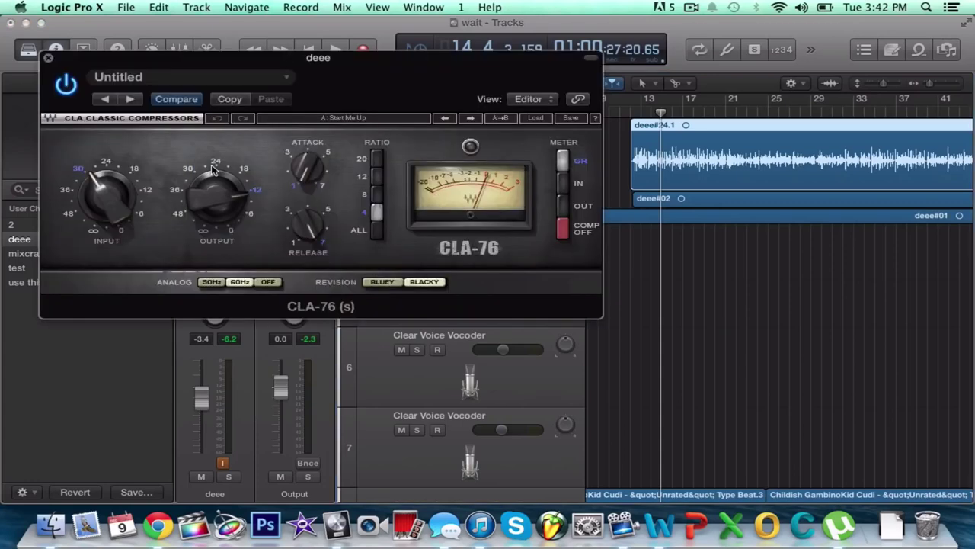
{"action": "left_click_drag", "start_coordinate": [399, 61], "coordinate": [426, 215]}
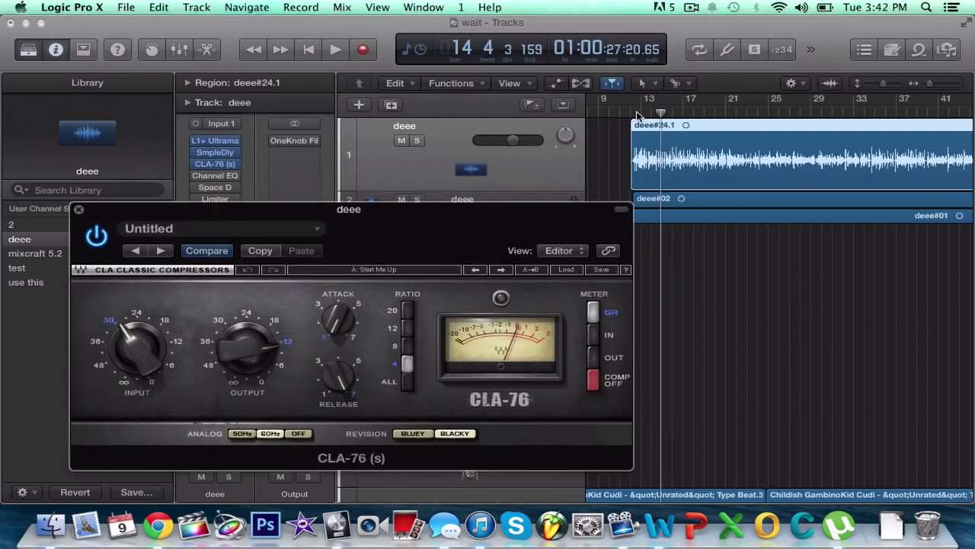
{"action": "left_click", "coordinate": [632, 114]}
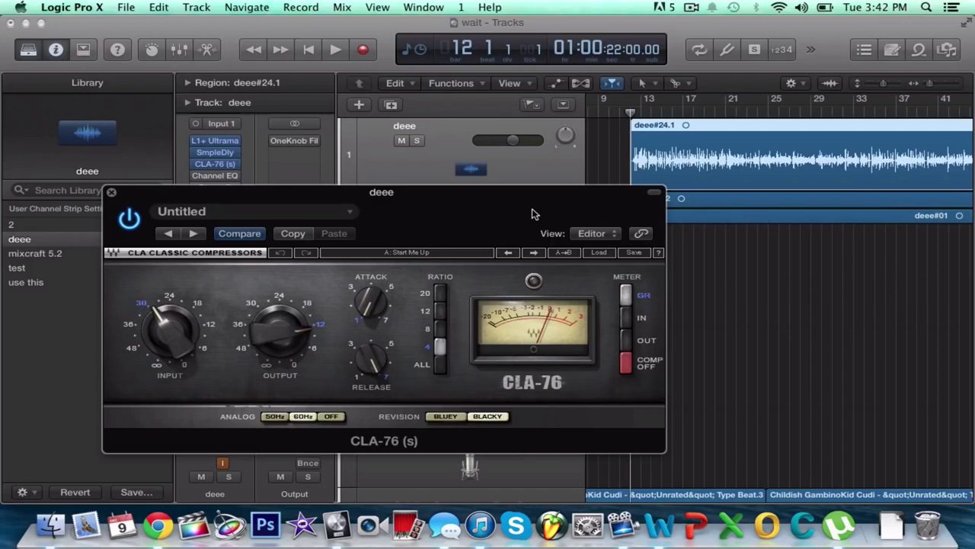
{"action": "key", "text": "space"}
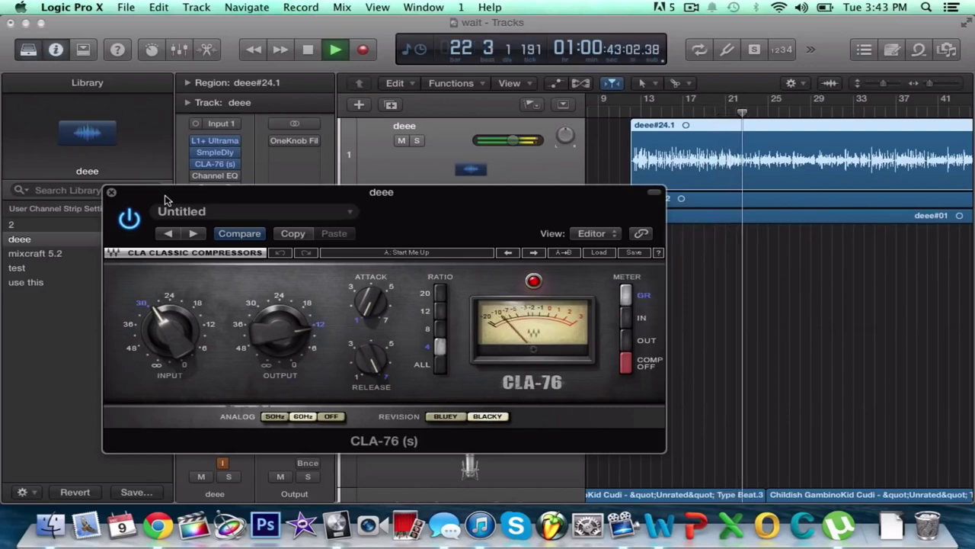
{"action": "key", "text": "space"}
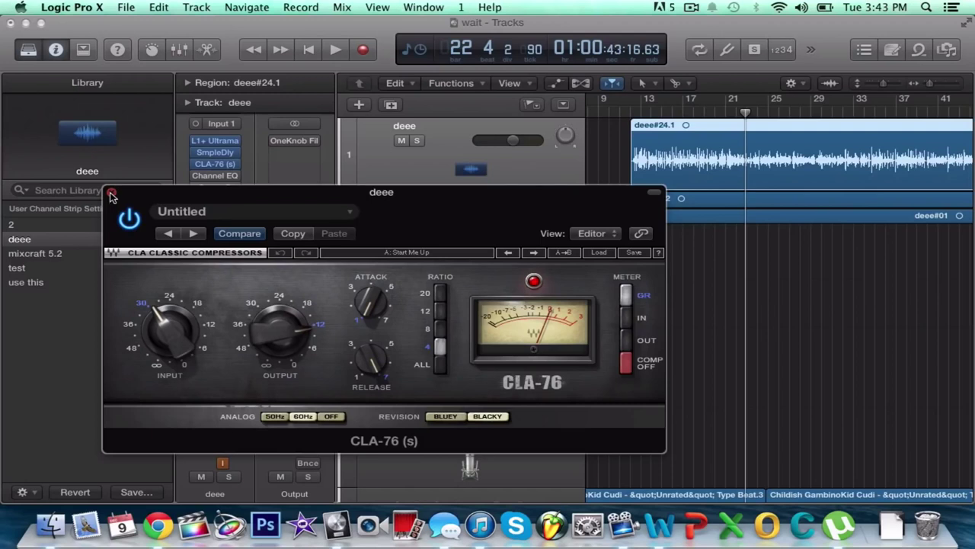
{"action": "left_click", "coordinate": [111, 196]}
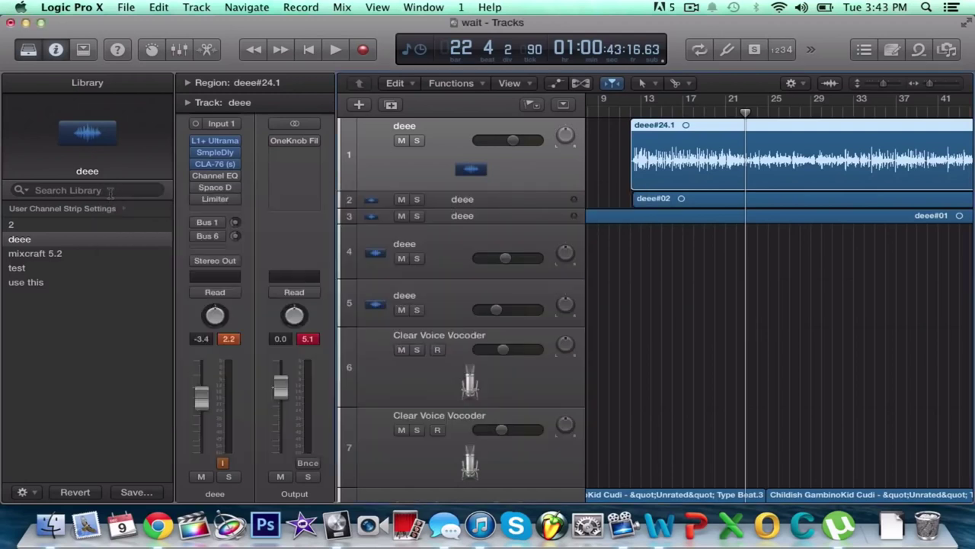
Step: Re-enable the Channel EQ, toggle its Analyzer off and back on while reviewing the curve, and close the plug-in window
{"action": "left_click", "coordinate": [214, 179]}
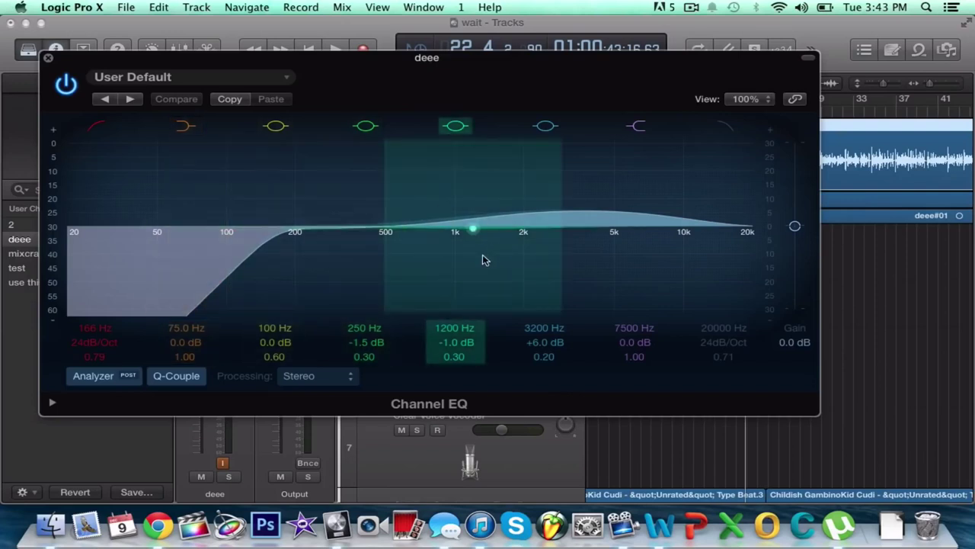
{"action": "left_click", "coordinate": [85, 375]}
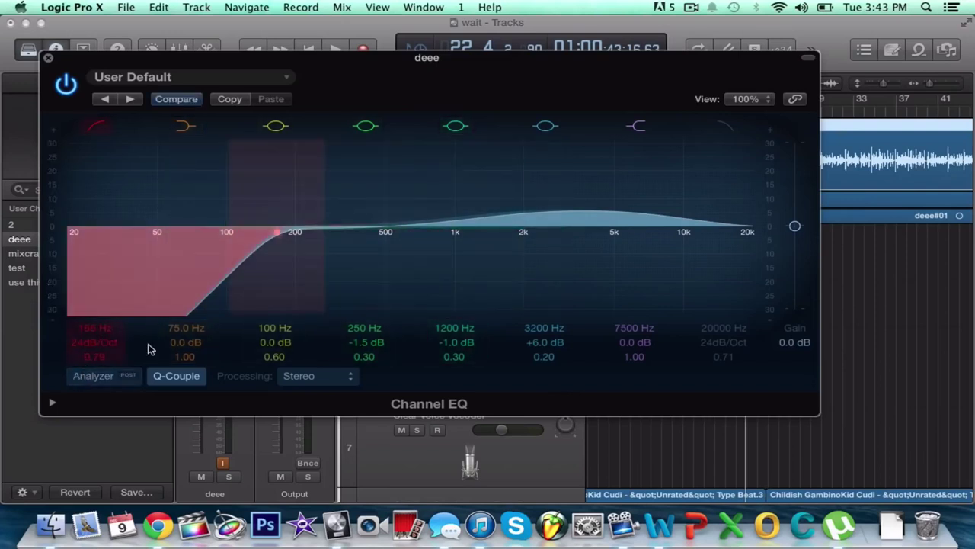
{"action": "left_click", "coordinate": [90, 376]}
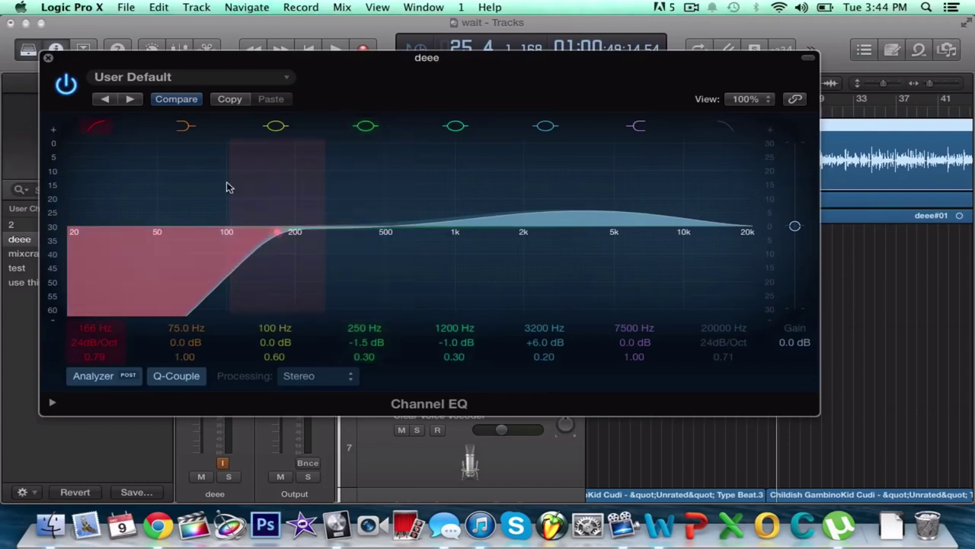
{"action": "left_click", "coordinate": [49, 59]}
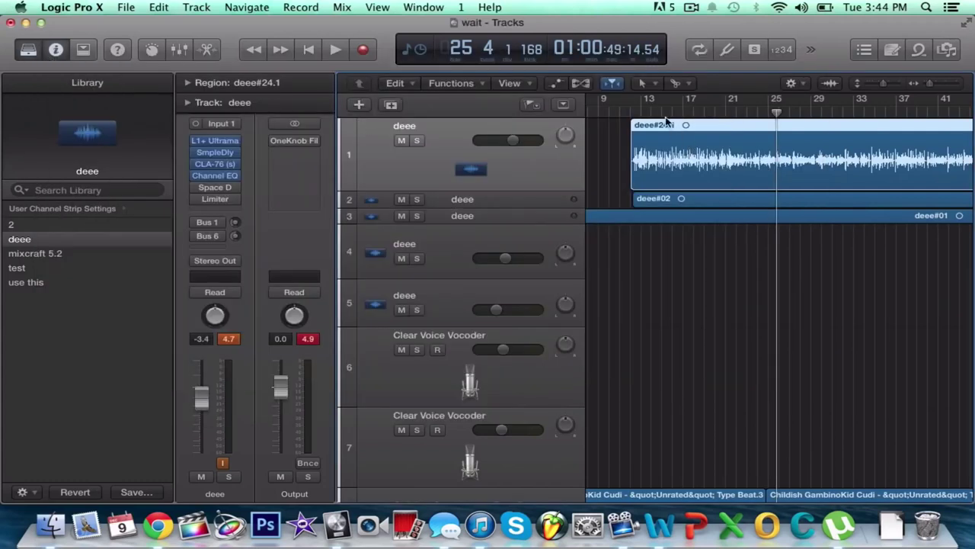
Step: Play the vocal from bar 12 with the L1+, Sample Delay, CLA-76 and Channel EQ inserts active, and stop playback
{"action": "left_click", "coordinate": [629, 113]}
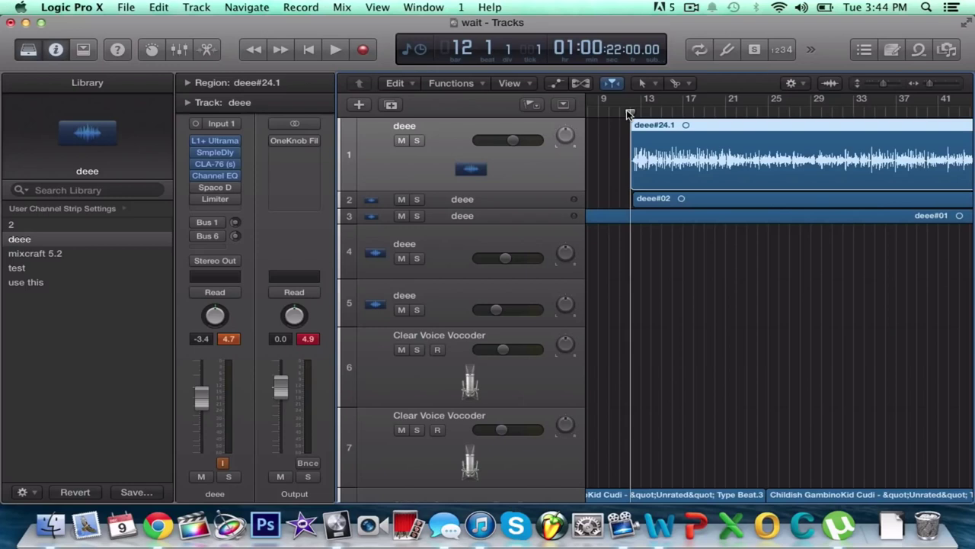
{"action": "key", "text": "space"}
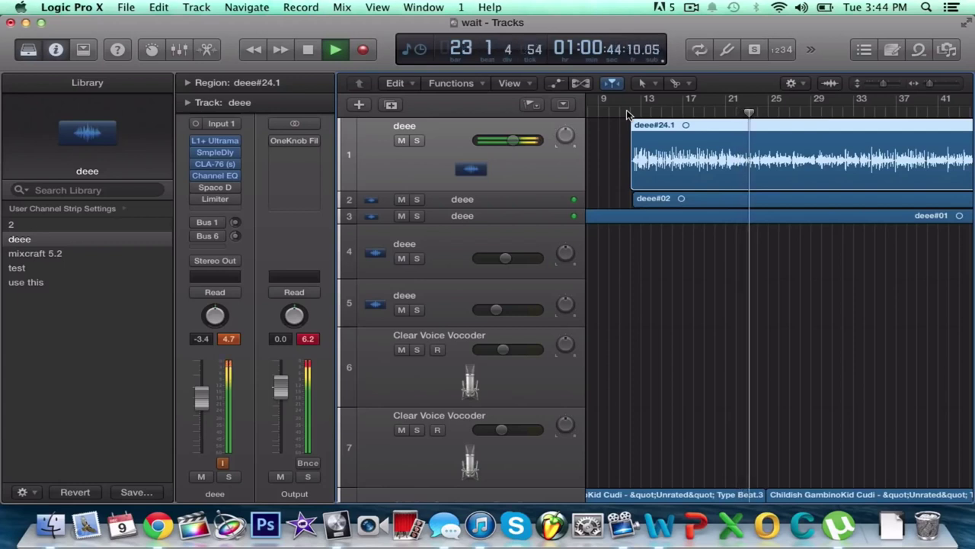
{"action": "key", "text": "space"}
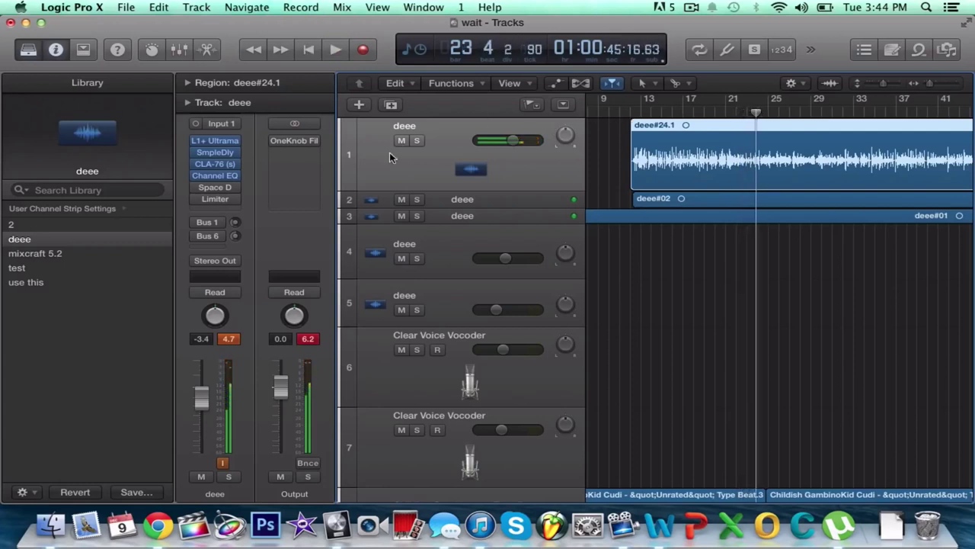
Step: Re-enable the Space Designer reverb, browse its Small Spaces plate reverb presets without loading one, and close the plug-in window
{"action": "left_click", "coordinate": [219, 185]}
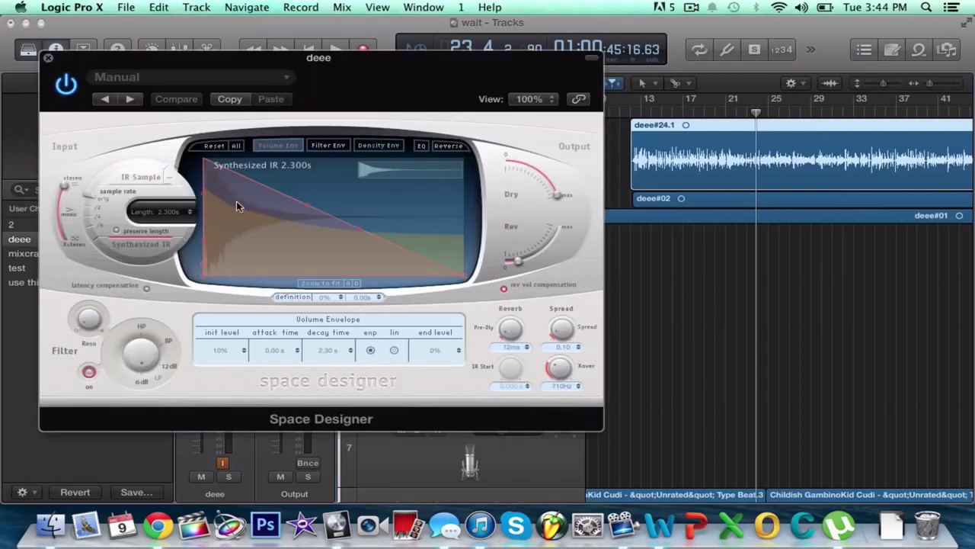
{"action": "left_click", "coordinate": [248, 80]}
{"action": "mouse_move", "coordinate": [151, 354]}
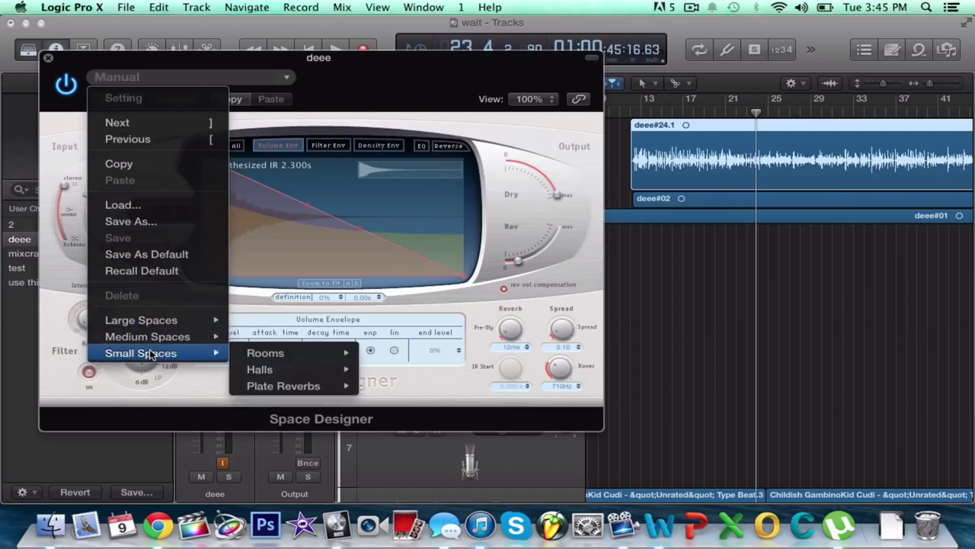
{"action": "mouse_move", "coordinate": [267, 390]}
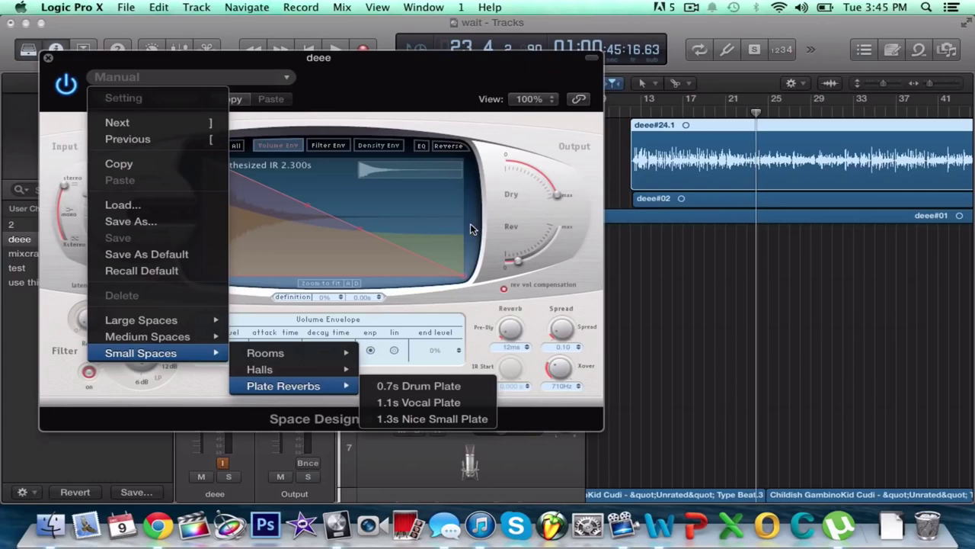
{"action": "left_click", "coordinate": [516, 199]}
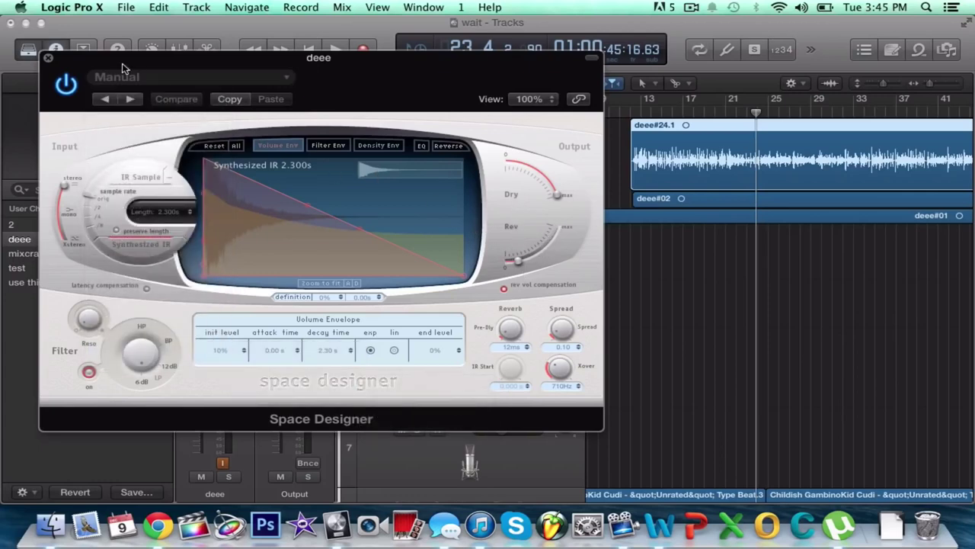
{"action": "left_click", "coordinate": [46, 59]}
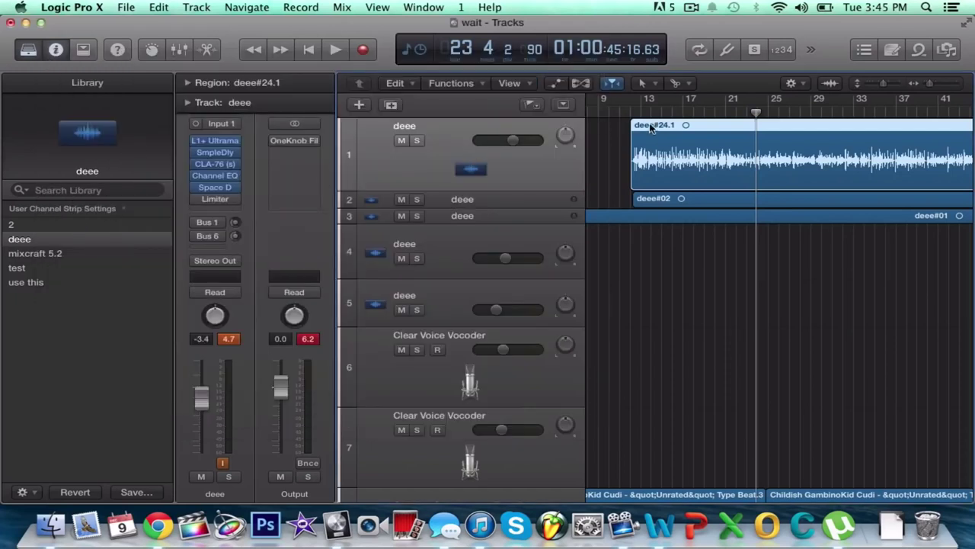
Step: Audition the vocal with Space Designer active from bar 12, soloing track 1 briefly before returning to the full mix, and stop playback
{"action": "left_click", "coordinate": [631, 114]}
{"action": "key", "text": "space"}
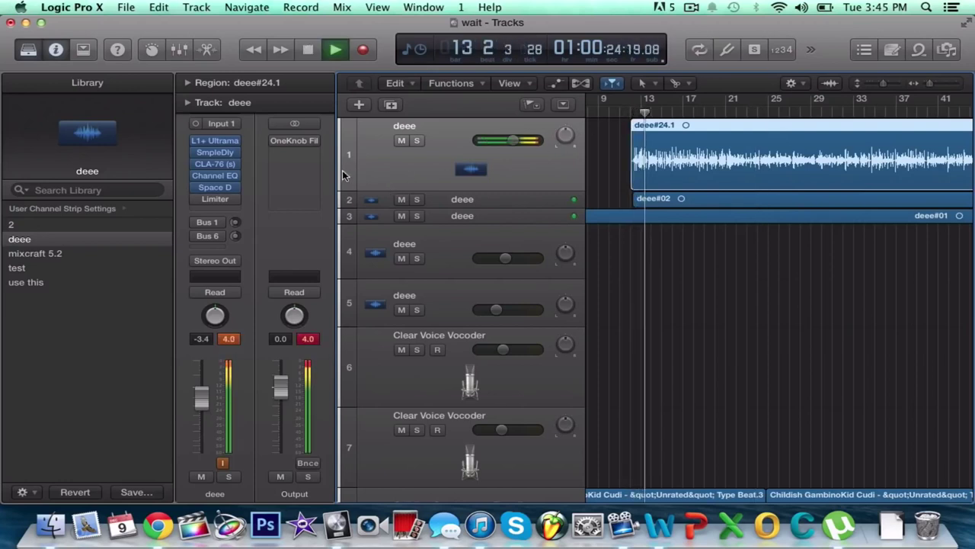
{"action": "left_click", "coordinate": [417, 140]}
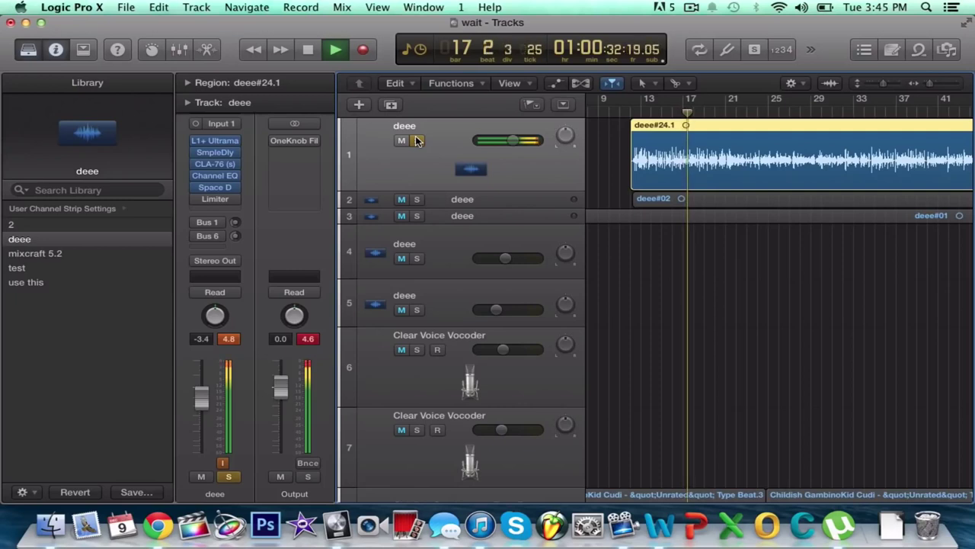
{"action": "left_click", "coordinate": [416, 140]}
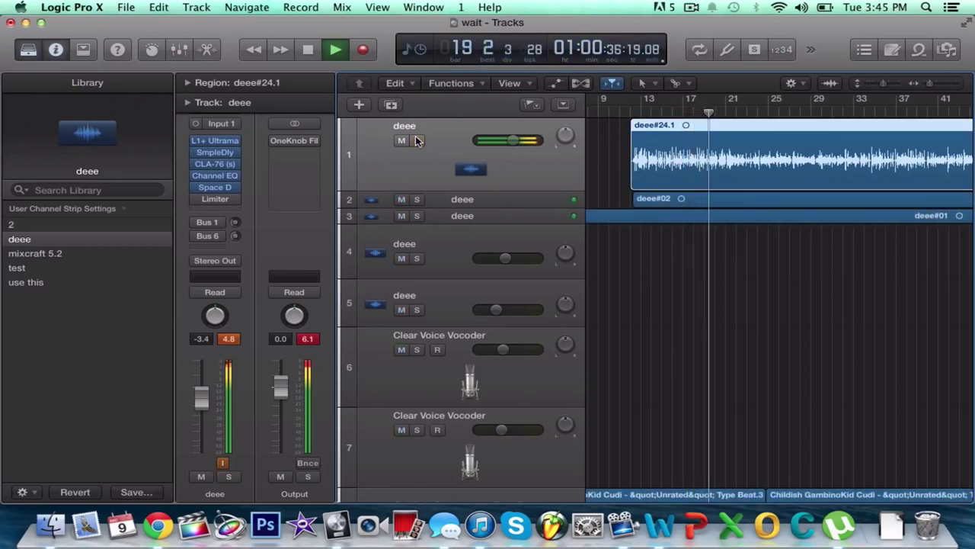
{"action": "key", "text": "space"}
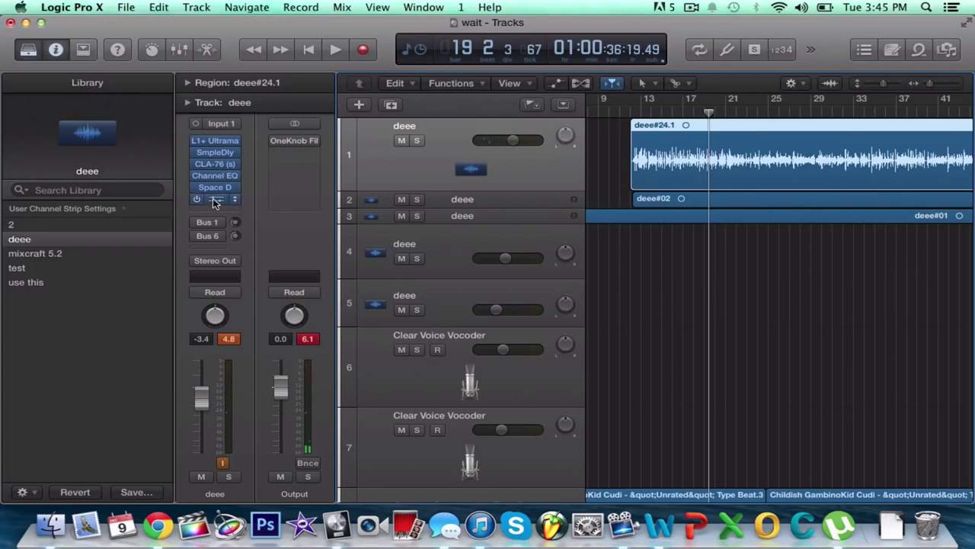
Step: Re-enable the Limiter, audition the vocal from bar 12 while viewing its gain-reduction meter, and close the plug-in window
{"action": "left_click", "coordinate": [214, 199]}
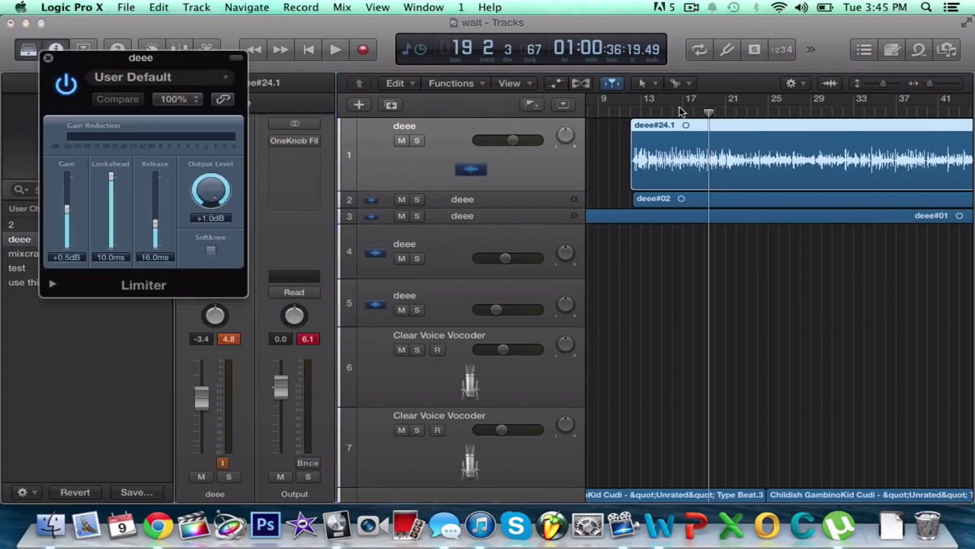
{"action": "left_click", "coordinate": [632, 112]}
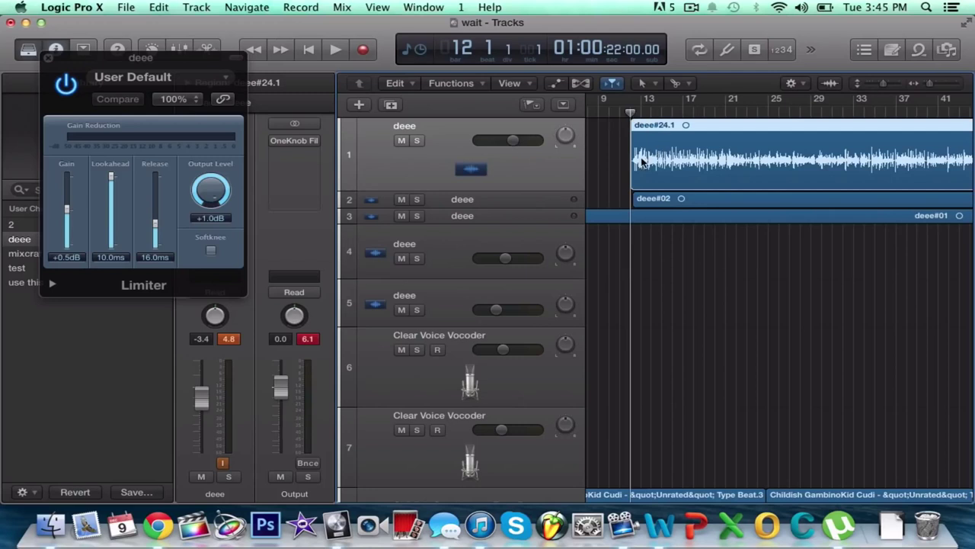
{"action": "key", "text": "space"}
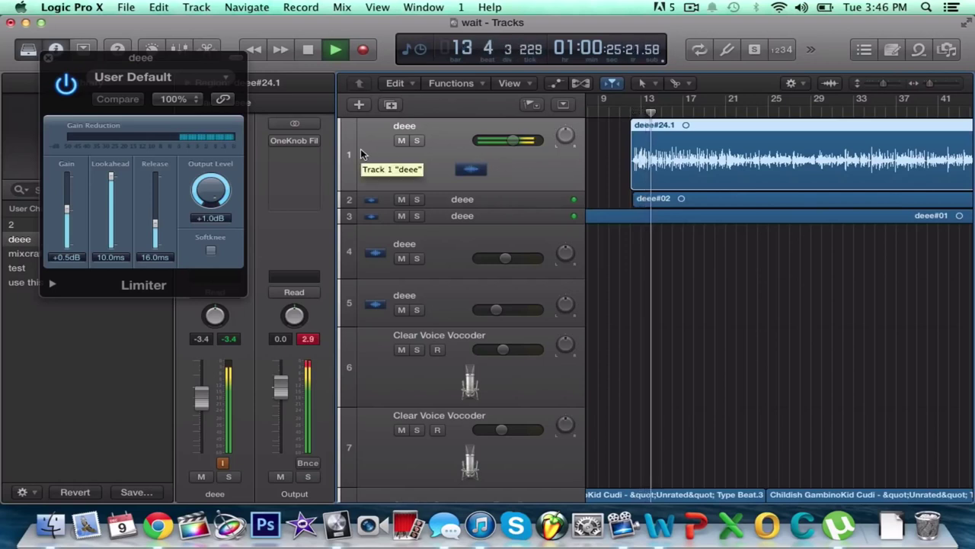
{"action": "key", "text": "space"}
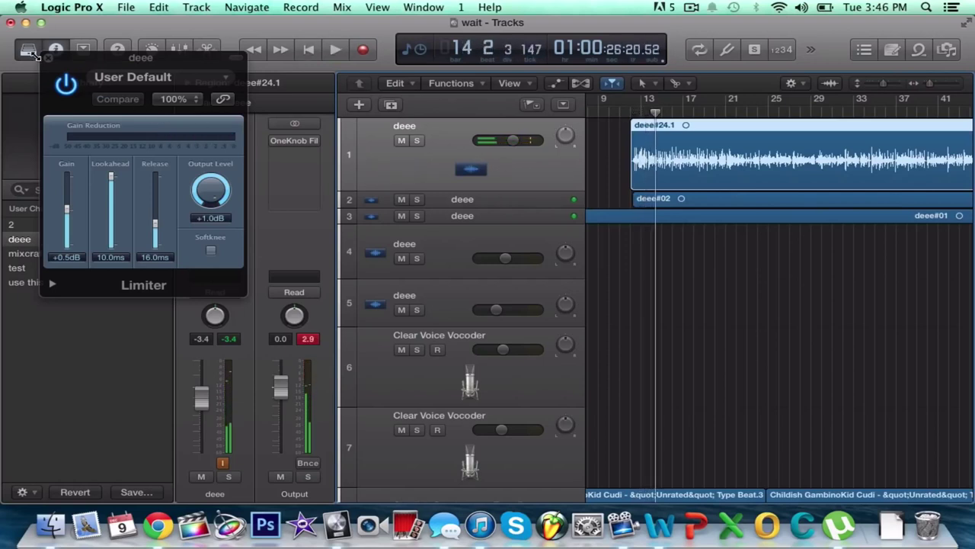
{"action": "left_click", "coordinate": [48, 58]}
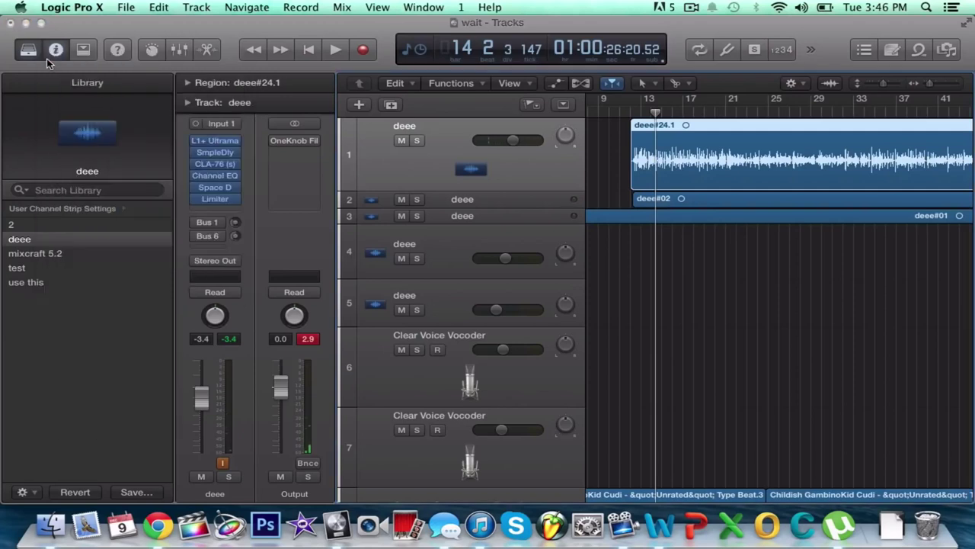
Step: Re-enable the vocal's Bus 1 send and show the project full screen in screenset 7
{"action": "left_click", "coordinate": [202, 223]}
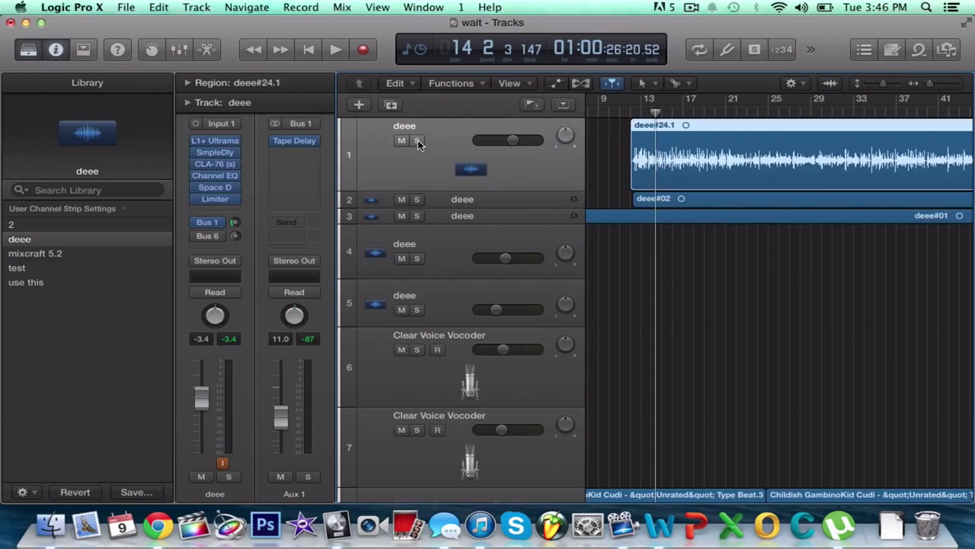
{"action": "key", "text": "7"}
{"action": "key", "text": "super+1"}
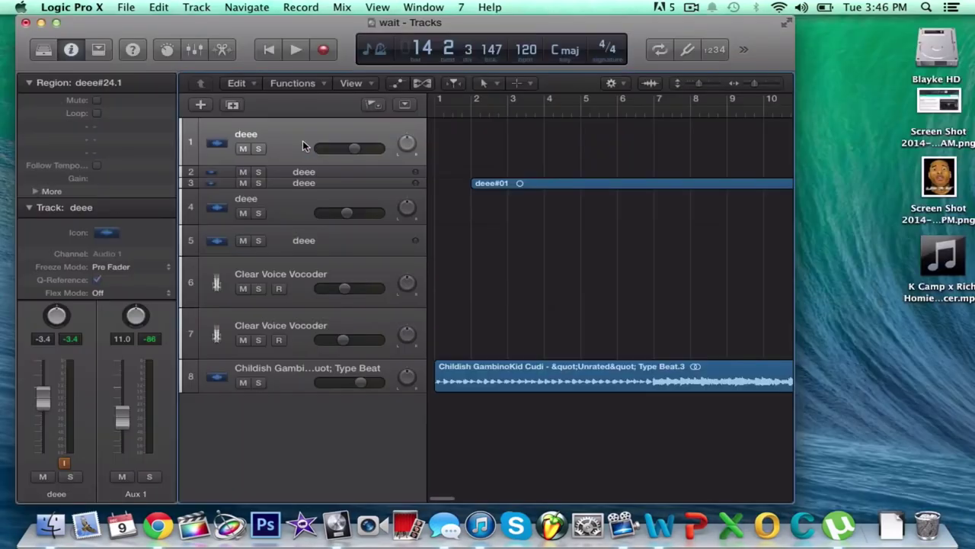
{"action": "left_click", "coordinate": [784, 28]}
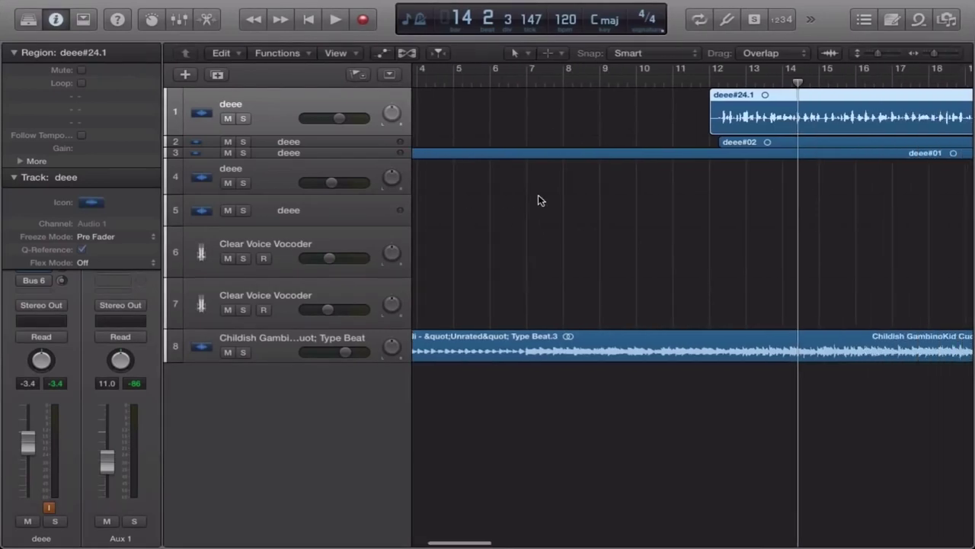
Step: Collapse the Region and Track sections of the inspector to expose the inserts and sends on both channel strips
{"action": "scroll", "coordinate": [538, 200], "scroll_direction": "right", "scroll_amount": 15}
{"action": "scroll", "coordinate": [534, 200], "scroll_direction": "left", "scroll_amount": 12}
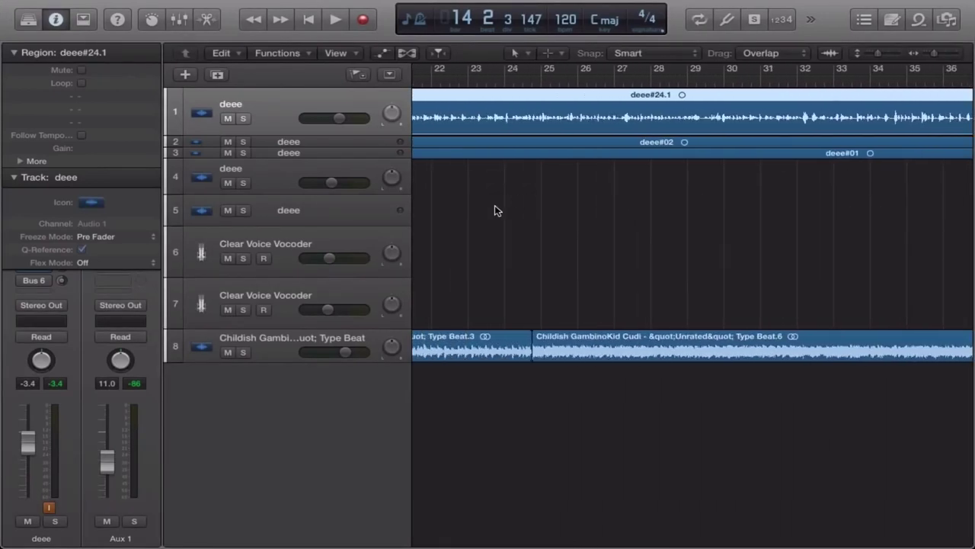
{"action": "scroll", "coordinate": [494, 210], "scroll_direction": "left", "scroll_amount": 15}
{"action": "scroll", "coordinate": [494, 210], "scroll_direction": "right", "scroll_amount": 10}
{"action": "scroll", "coordinate": [494, 210], "scroll_direction": "right", "scroll_amount": 3}
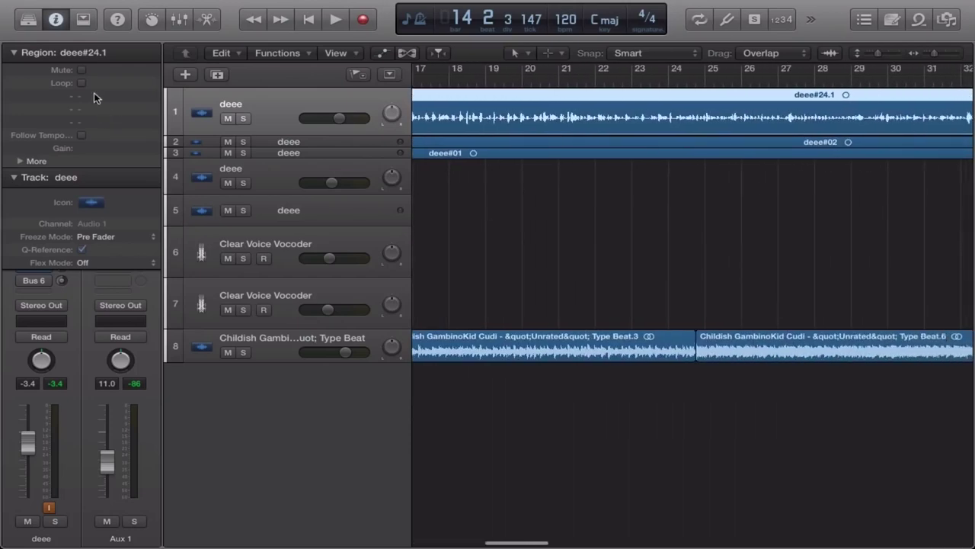
{"action": "left_click", "coordinate": [54, 28]}
{"action": "left_click", "coordinate": [52, 29]}
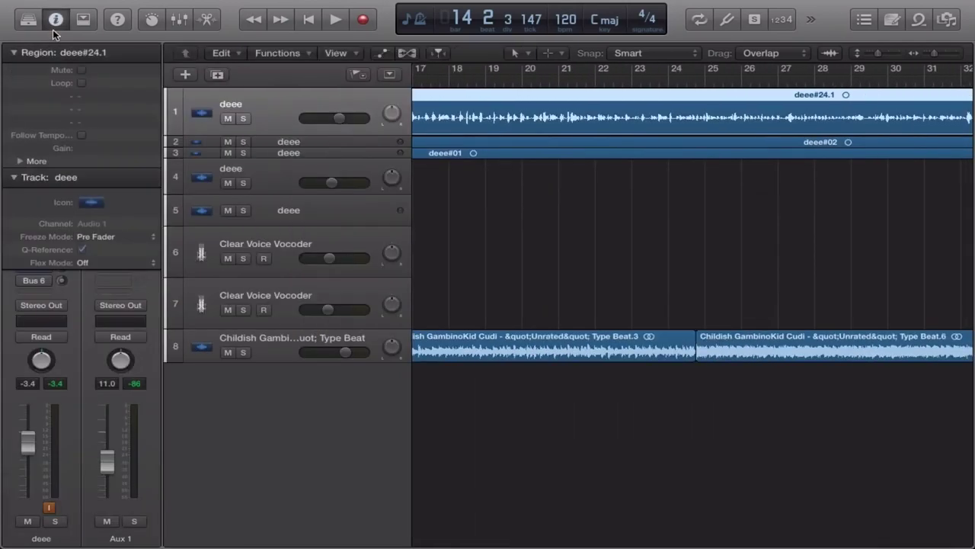
{"action": "left_click", "coordinate": [13, 52]}
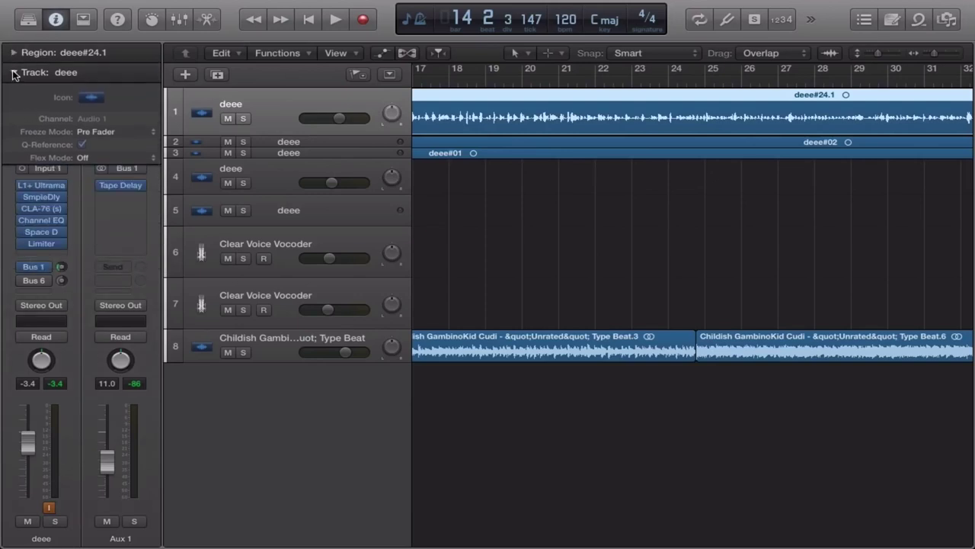
{"action": "left_click", "coordinate": [14, 73]}
Step: Open the Tape Delay on Aux 1, audition the vocal with its settings beside the tracks, solo track 1, and stop playback
{"action": "left_click", "coordinate": [124, 186]}
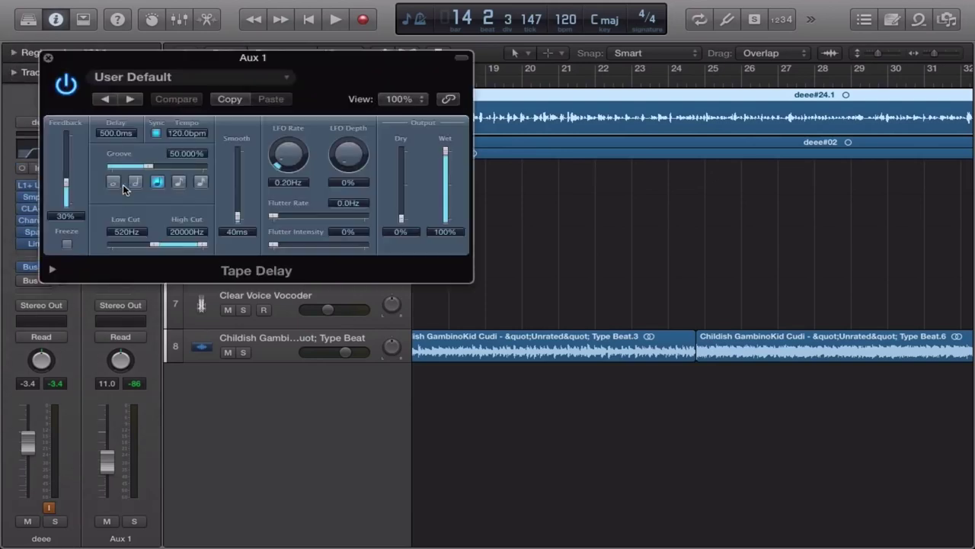
{"action": "key", "text": "space"}
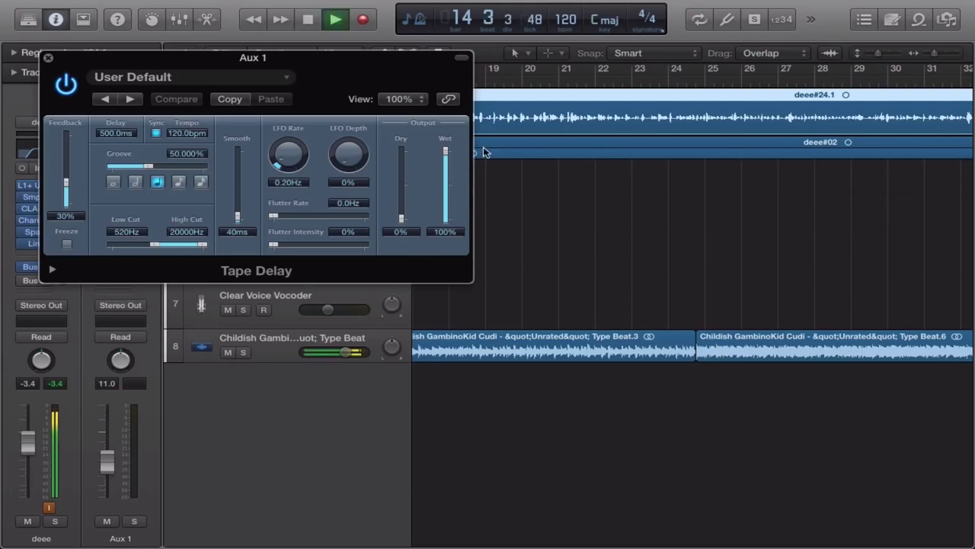
{"action": "left_click_drag", "start_coordinate": [323, 90], "coordinate": [620, 246]}
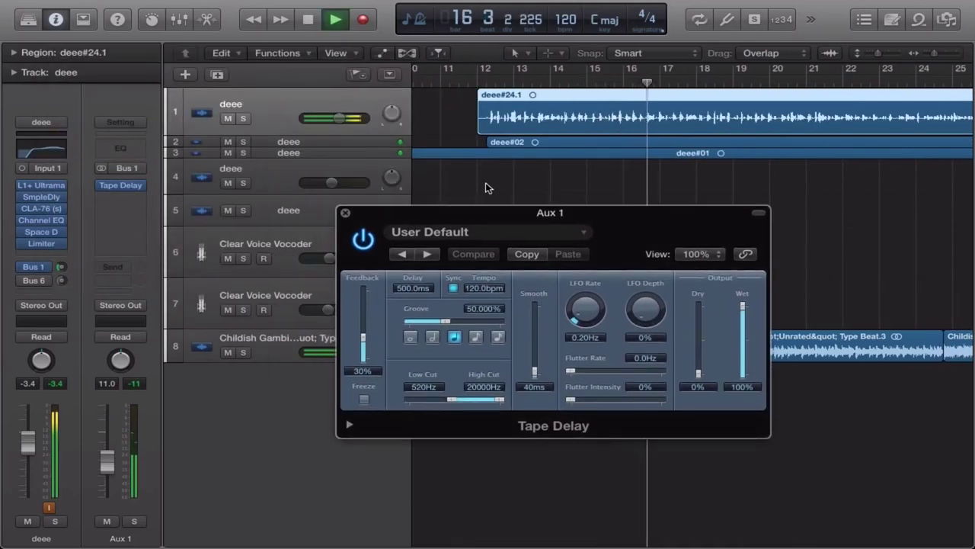
{"action": "left_click", "coordinate": [243, 120]}
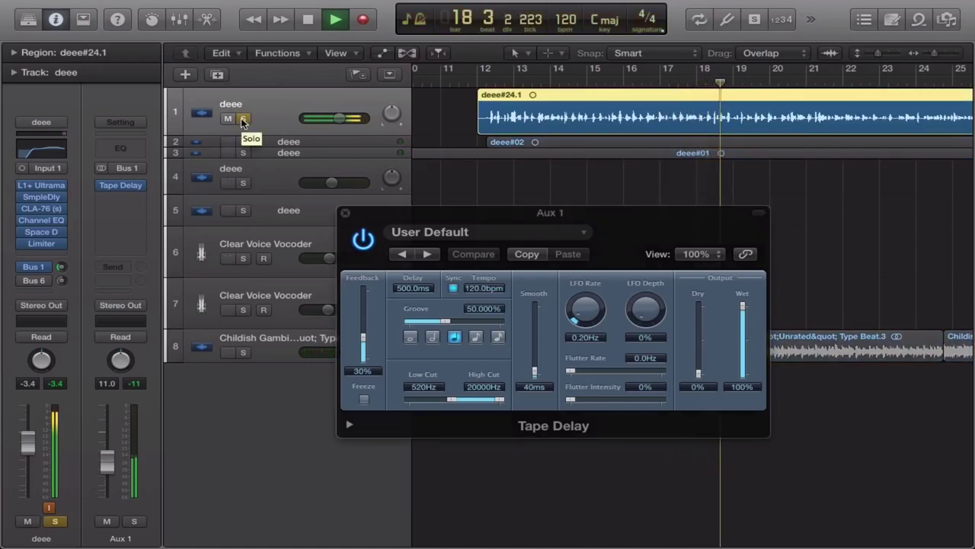
{"action": "key", "text": "space"}
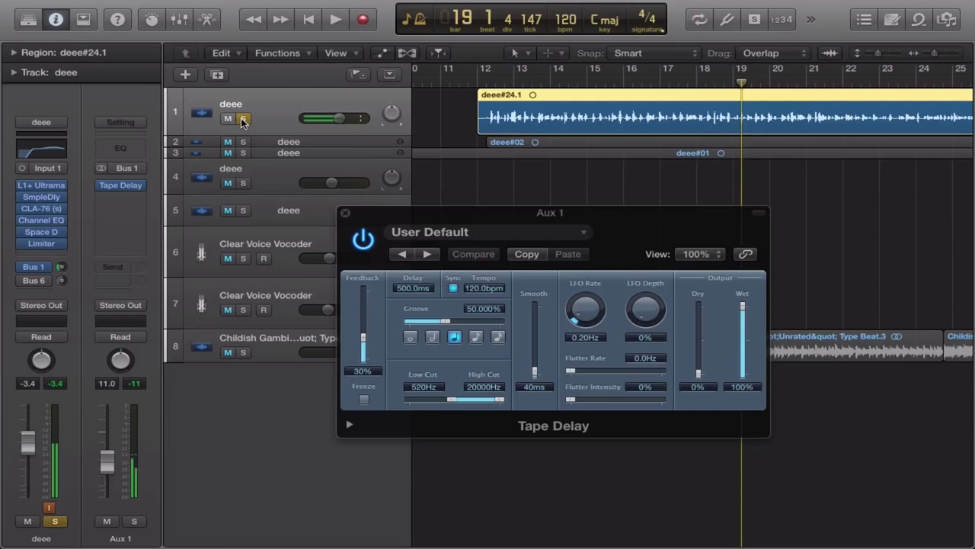
Step: Re-enable the Bus 6 send, close the Tape Delay, and audition the soloed vocal from bar 12, opening the Sample Delay on Aux 6
{"action": "left_click", "coordinate": [40, 282]}
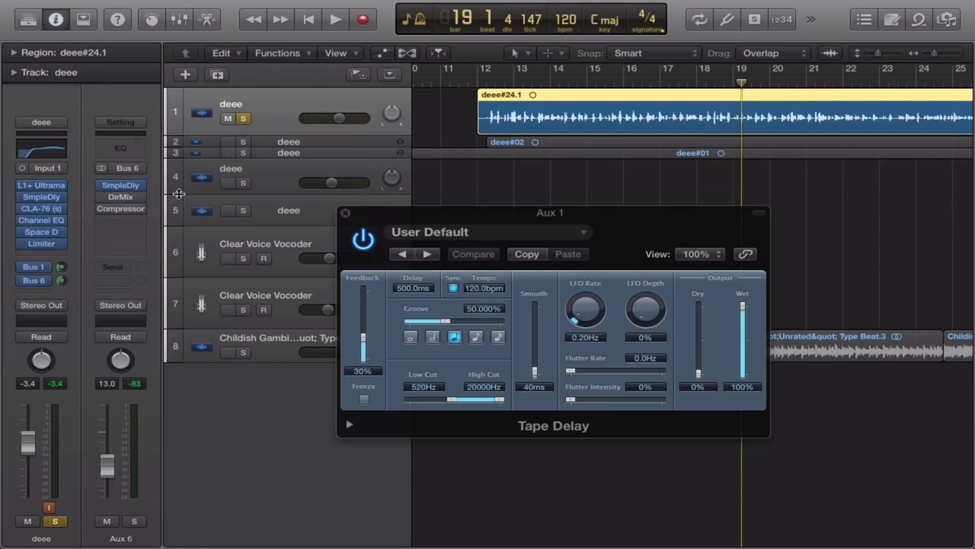
{"action": "left_click", "coordinate": [488, 80]}
{"action": "left_click", "coordinate": [346, 213]}
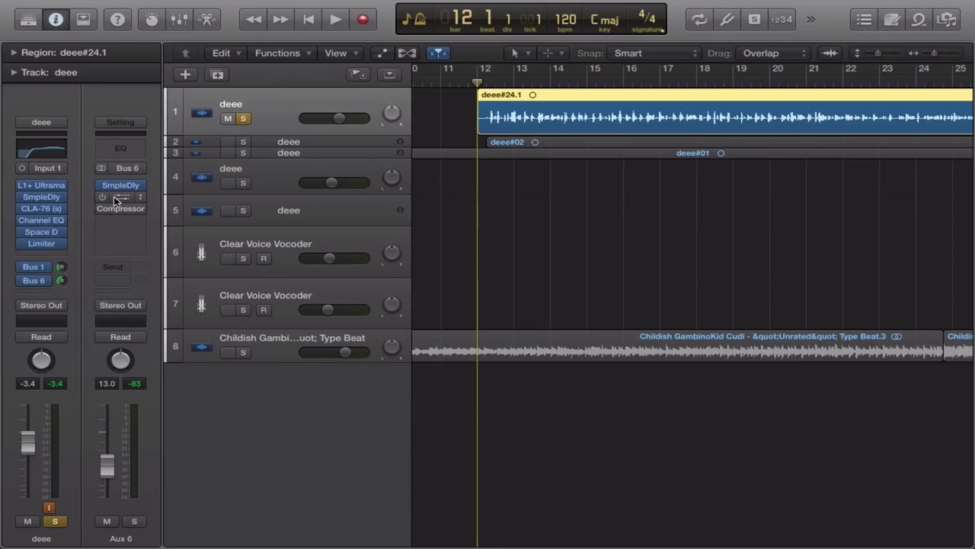
{"action": "key", "text": "space"}
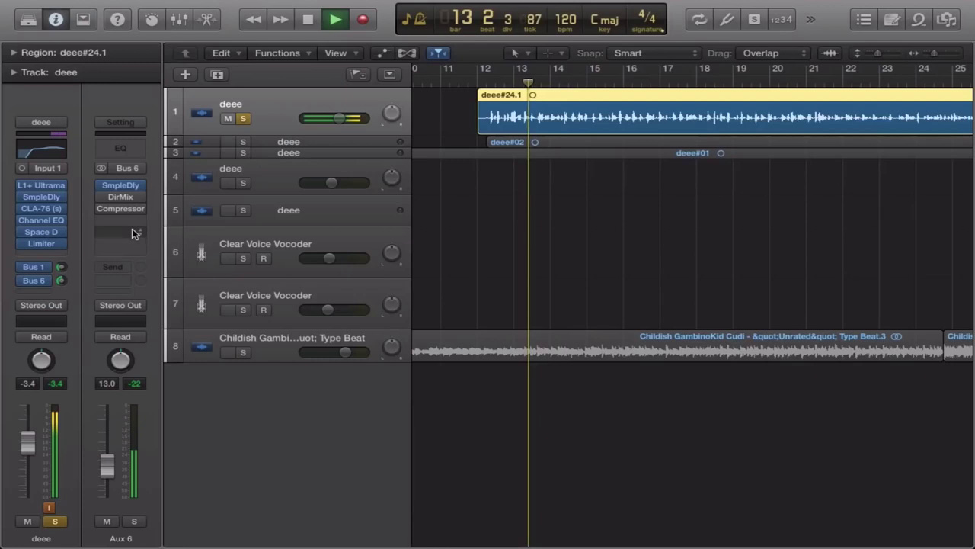
{"action": "left_click", "coordinate": [125, 186]}
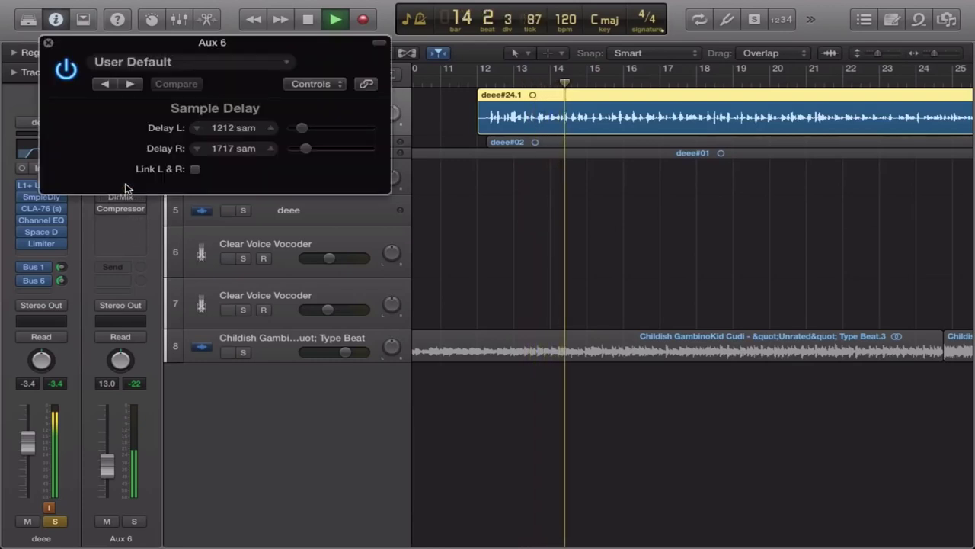
{"action": "key", "text": "space"}
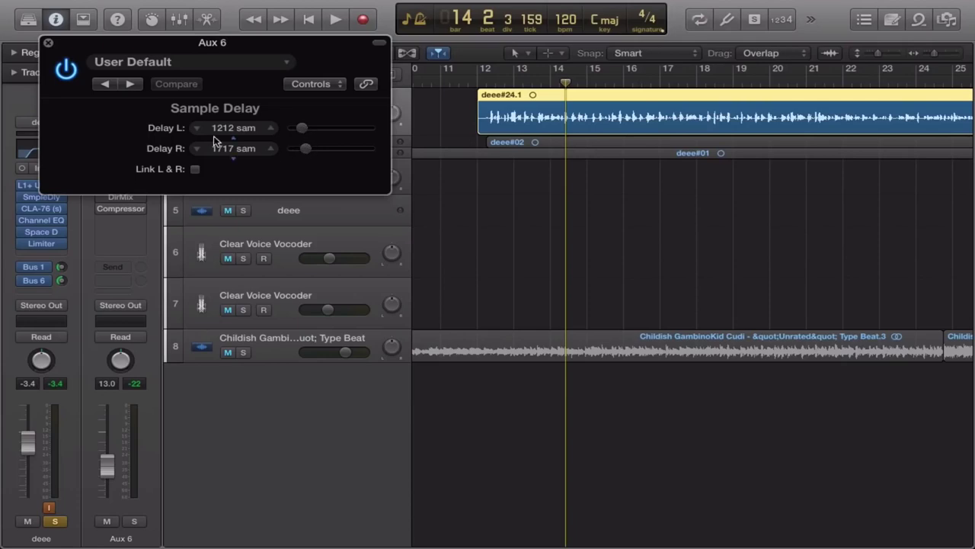
Step: Raise the Aux 6 fader to +4.7 dB to exaggerate the effect during playback, and lower it to -16.0 dB
{"action": "left_click_drag", "start_coordinate": [106, 476], "coordinate": [106, 423]}
{"action": "key", "text": "space"}
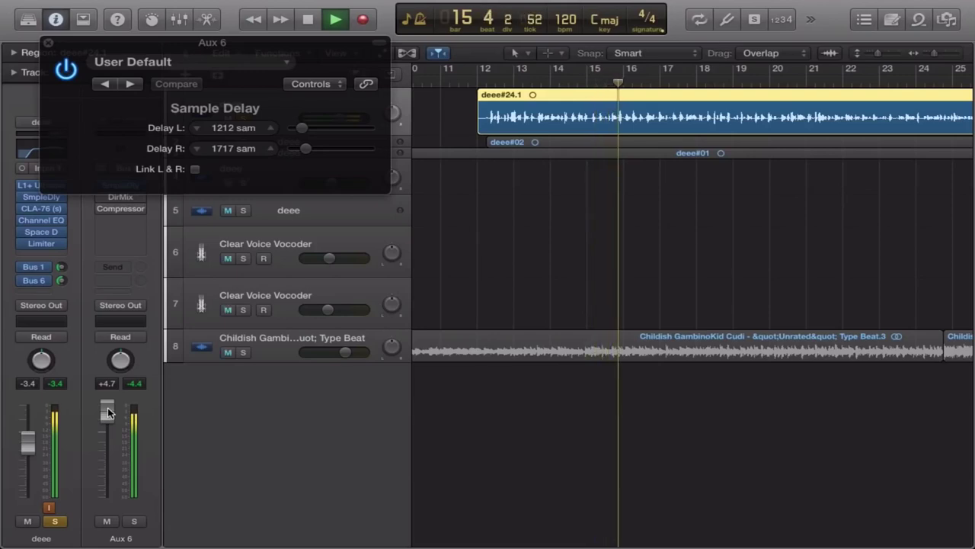
{"action": "left_click_drag", "start_coordinate": [107, 412], "coordinate": [108, 472]}
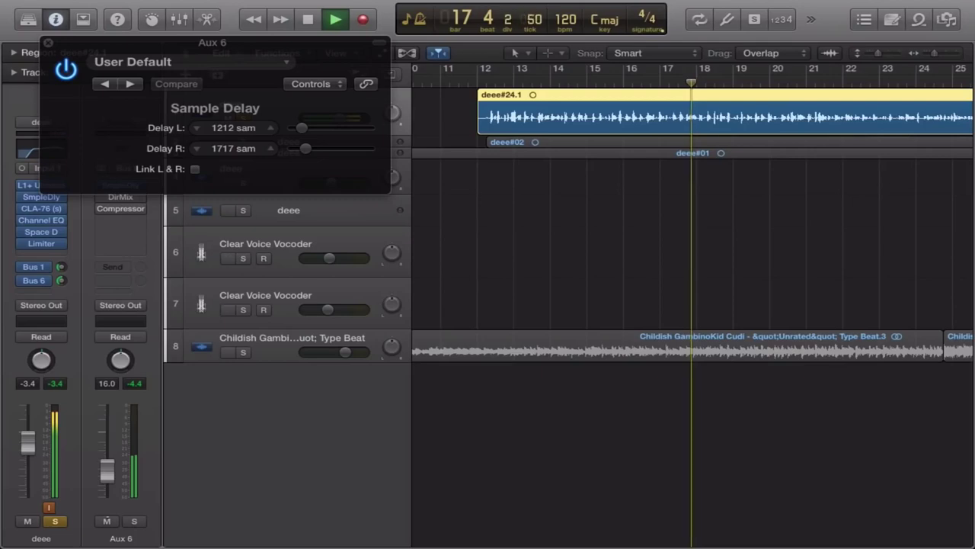
Step: Close the Sample Delay window and unsolo the vocal track to hear it in the full mix
{"action": "left_click", "coordinate": [48, 43]}
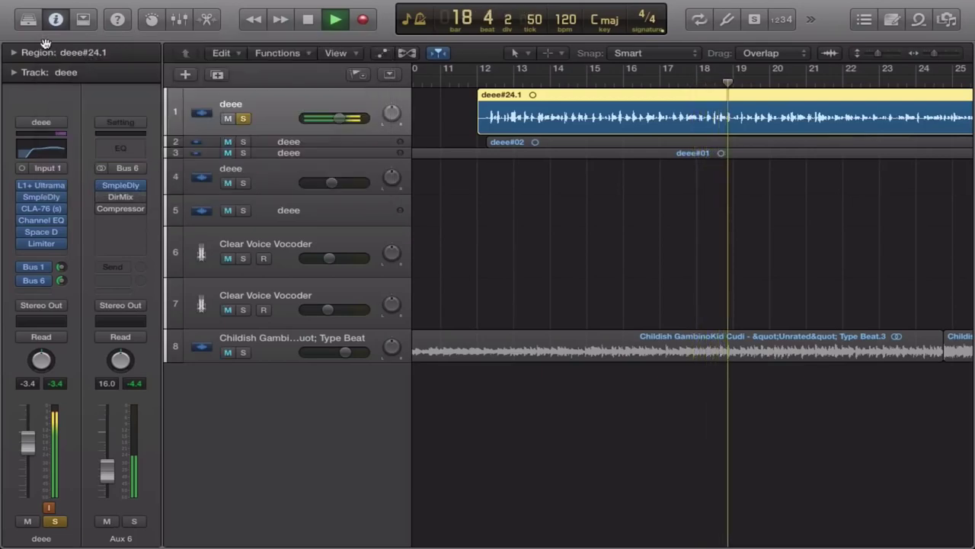
{"action": "left_click", "coordinate": [244, 119]}
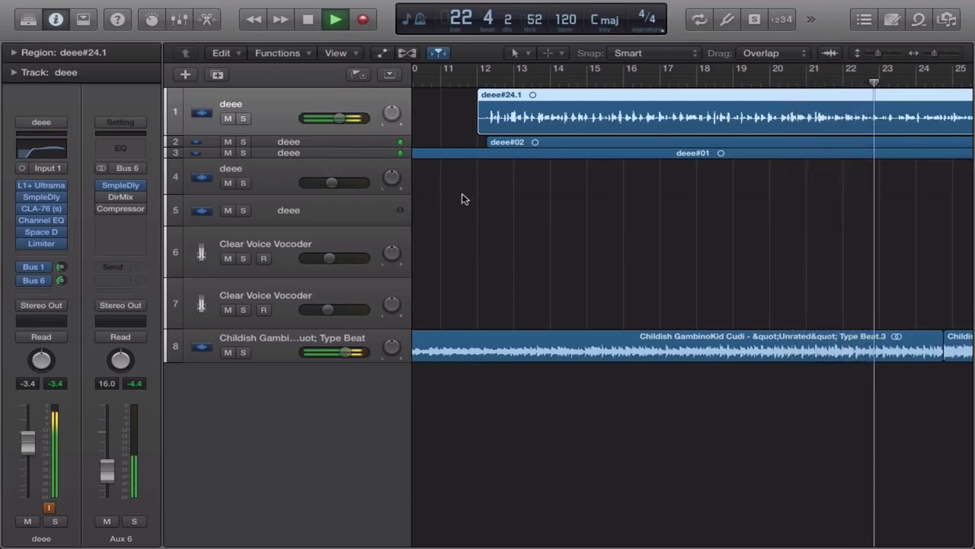
Step: Stop playback, select the beat on track 8, and show track automation in the arrangement
{"action": "key", "text": "space"}
{"action": "scroll", "coordinate": [462, 199], "scroll_direction": "right", "scroll_amount": 2}
{"action": "scroll", "coordinate": [463, 199], "scroll_direction": "right", "scroll_amount": 2}
{"action": "key", "text": "super+Left"}
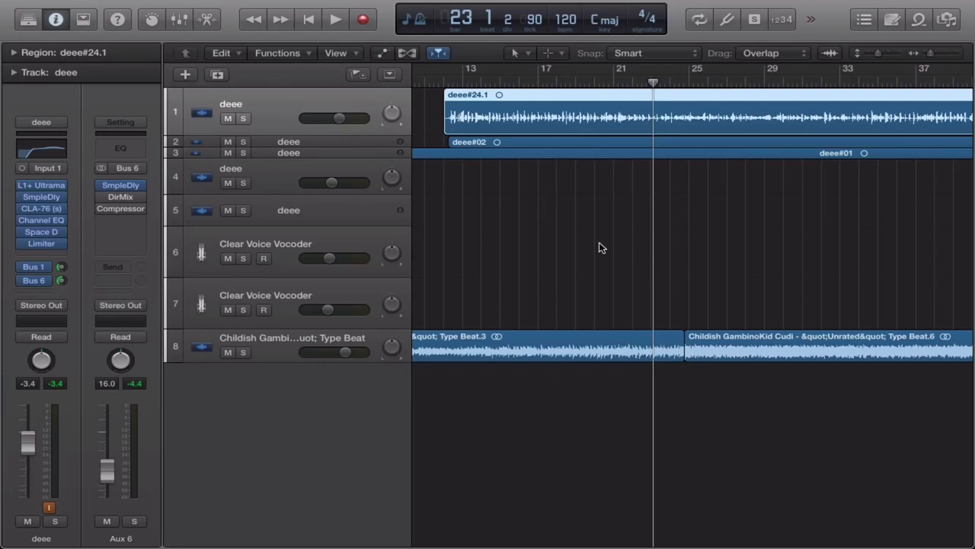
{"action": "key", "text": "super+Left"}
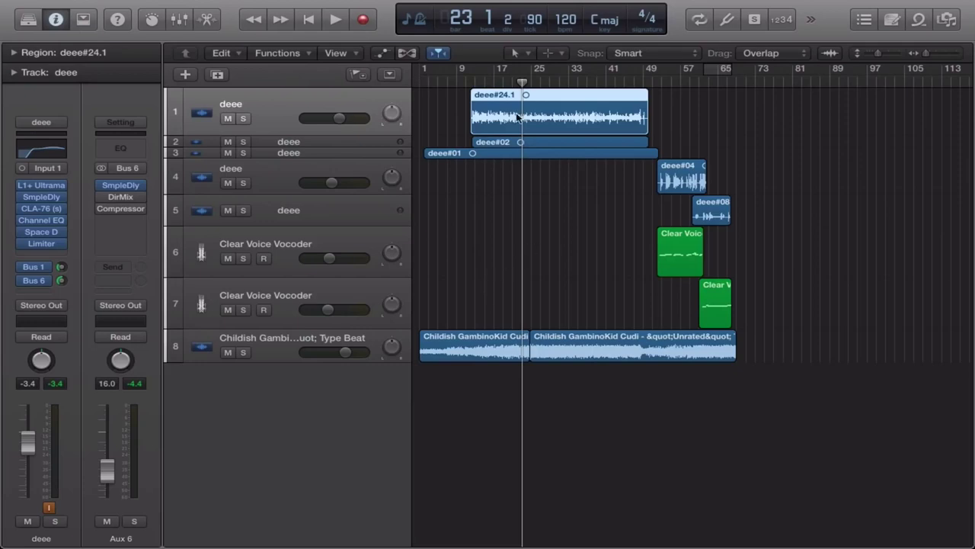
{"action": "left_click", "coordinate": [283, 340]}
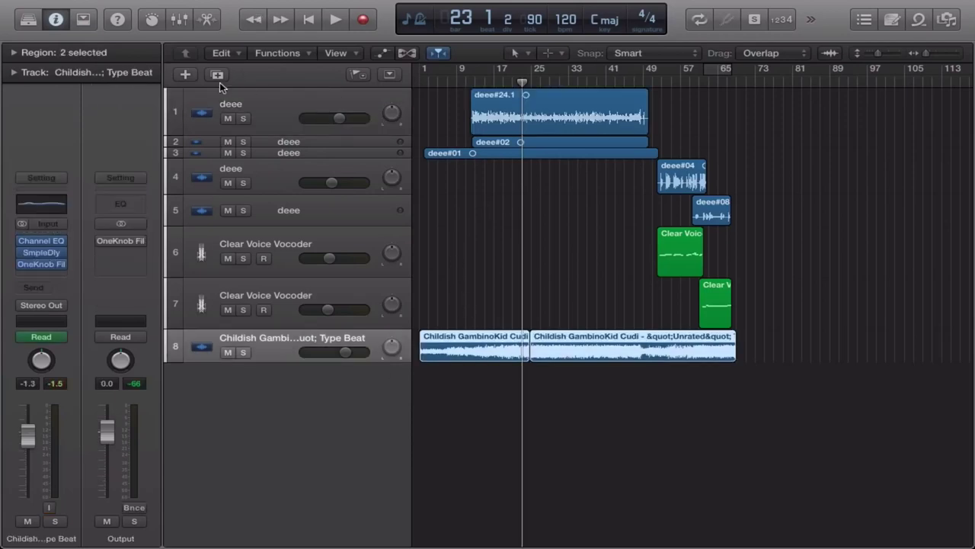
{"action": "left_click", "coordinate": [381, 52]}
{"action": "scroll", "coordinate": [470, 323], "scroll_direction": "up", "scroll_amount": 3}
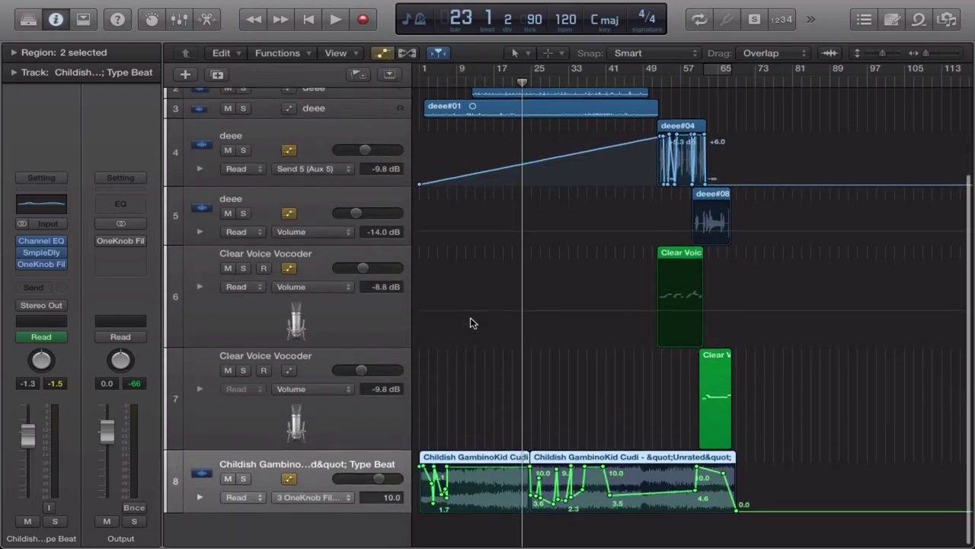
{"action": "scroll", "coordinate": [470, 323], "scroll_direction": "down", "scroll_amount": 3}
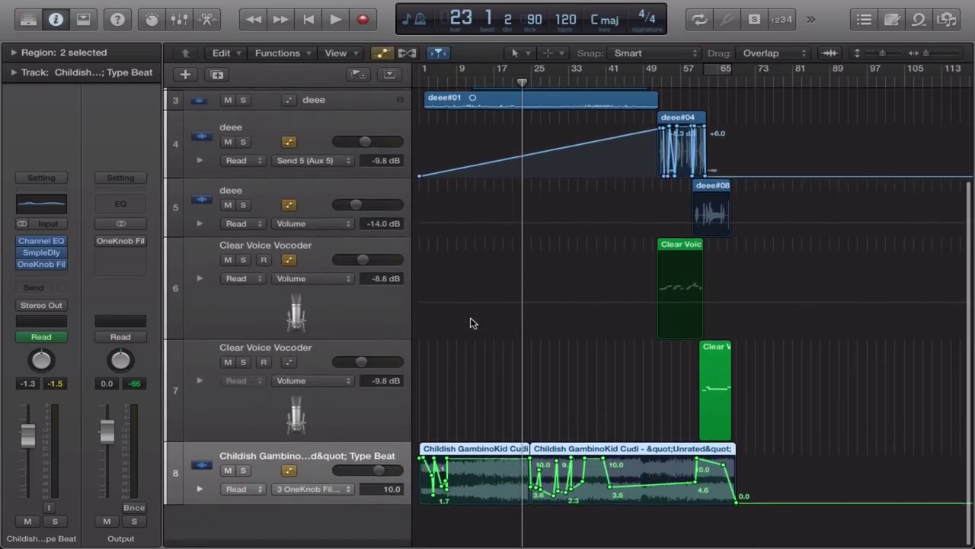
Step: Place the playhead at bar 2 and inspect the beat track's automation parameter list, keeping 3 OneKnob Fil: Filter selected
{"action": "left_click", "coordinate": [423, 80]}
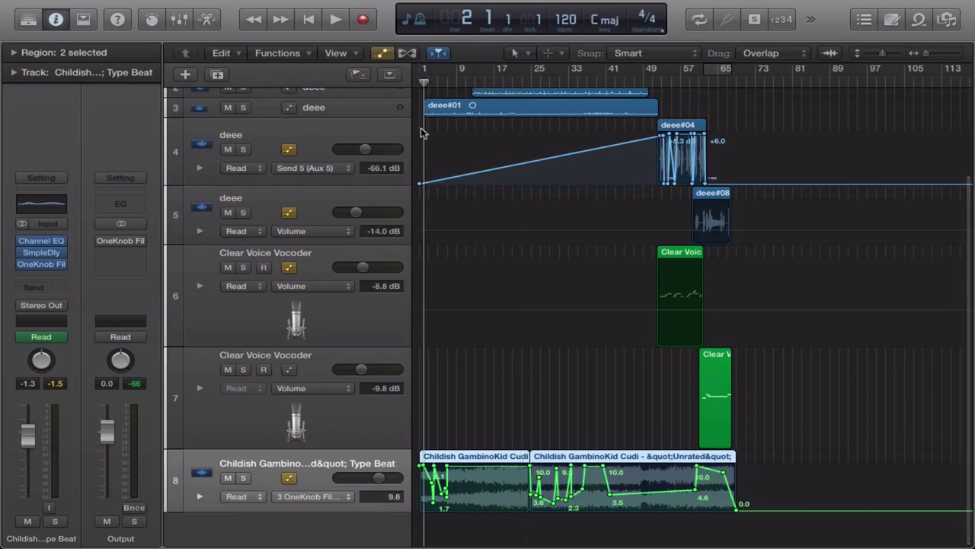
{"action": "left_click", "coordinate": [318, 497]}
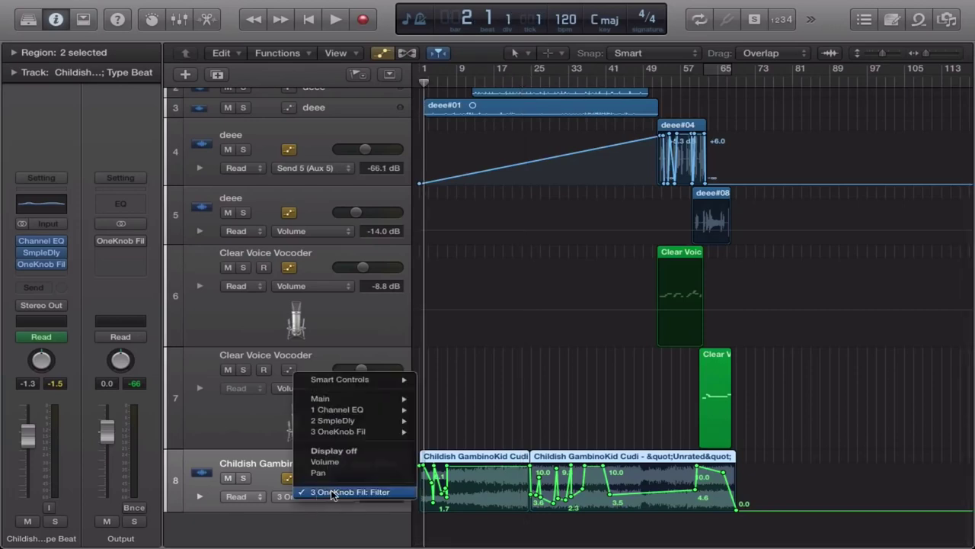
{"action": "left_click", "coordinate": [278, 490]}
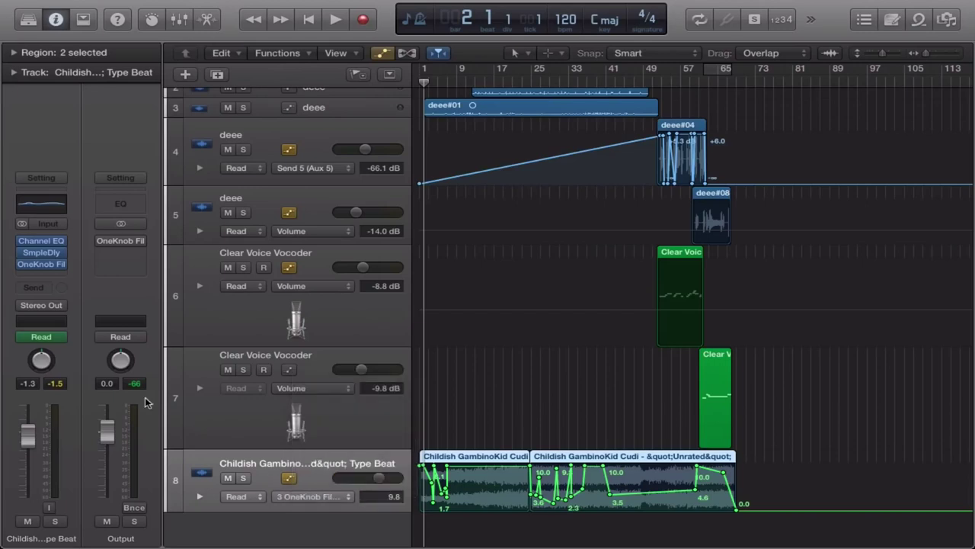
Step: Open the beat track's OneKnob Filter, audition its automation from bar 22, close the plug-in window, and stop playback
{"action": "left_click", "coordinate": [38, 264]}
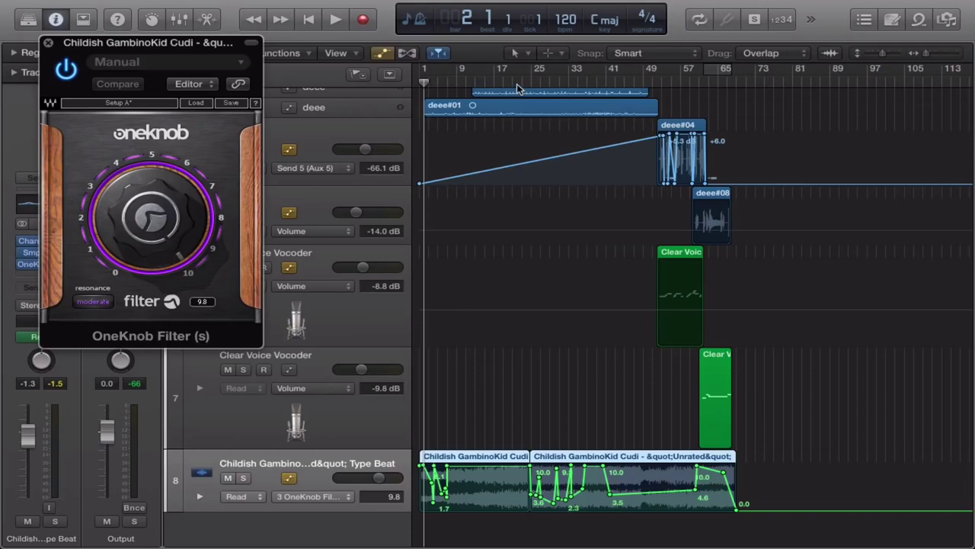
{"action": "left_click", "coordinate": [523, 81]}
{"action": "left_click", "coordinate": [517, 83]}
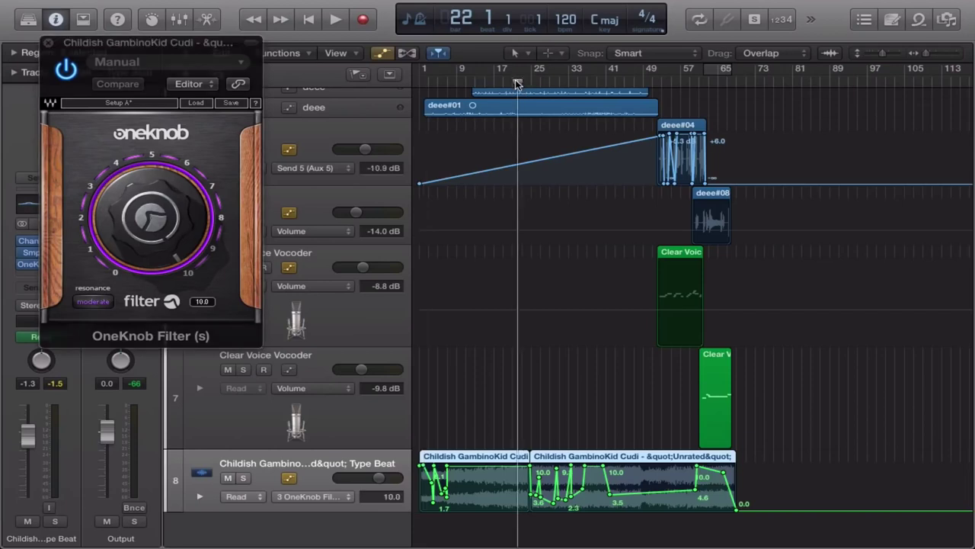
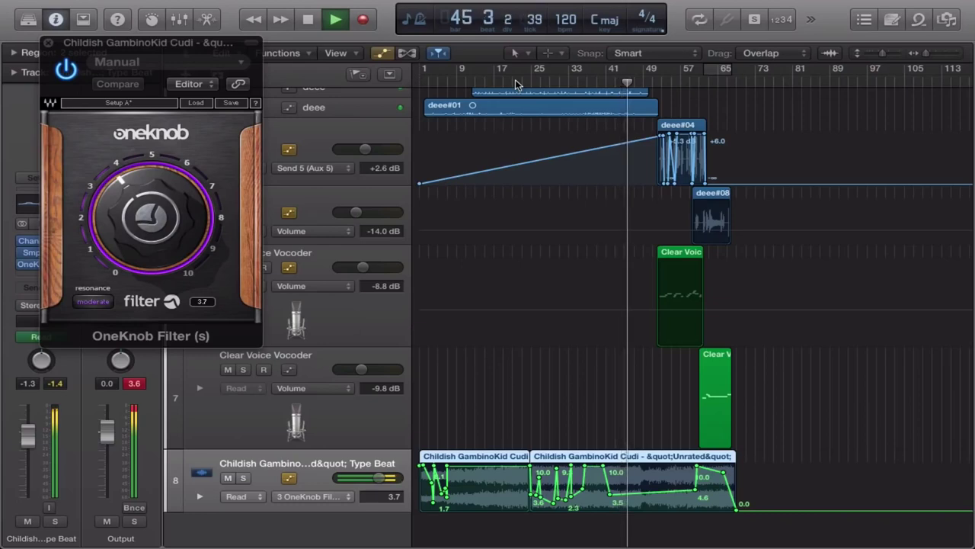
{"action": "left_click", "coordinate": [48, 43]}
{"action": "scroll", "coordinate": [525, 239], "scroll_direction": "right", "scroll_amount": 4}
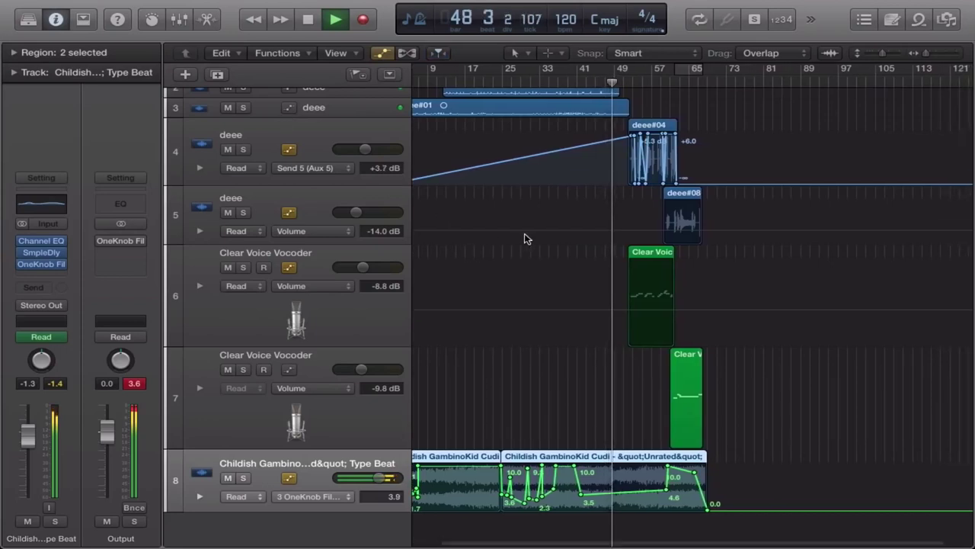
{"action": "key", "text": "space"}
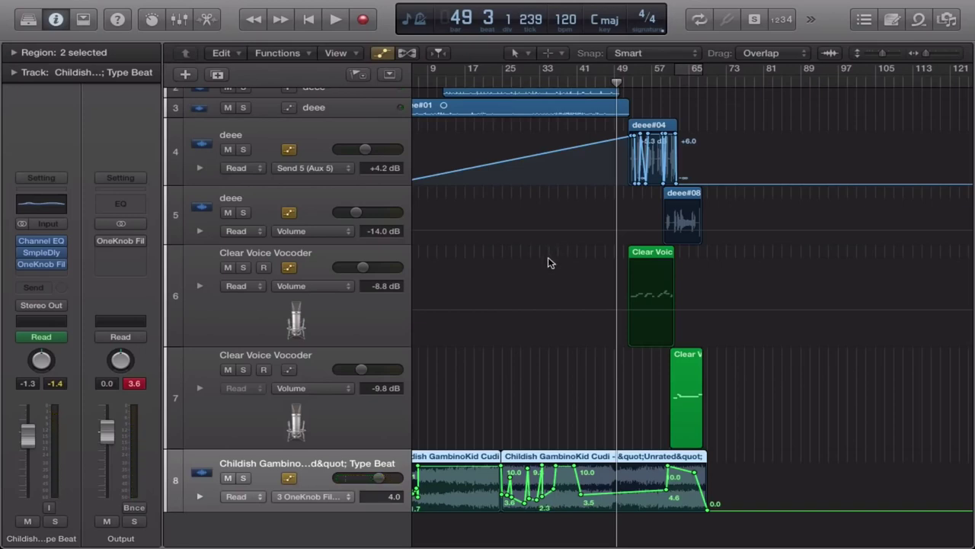
{"action": "scroll", "coordinate": [450, 375], "scroll_direction": "left", "scroll_amount": 1}
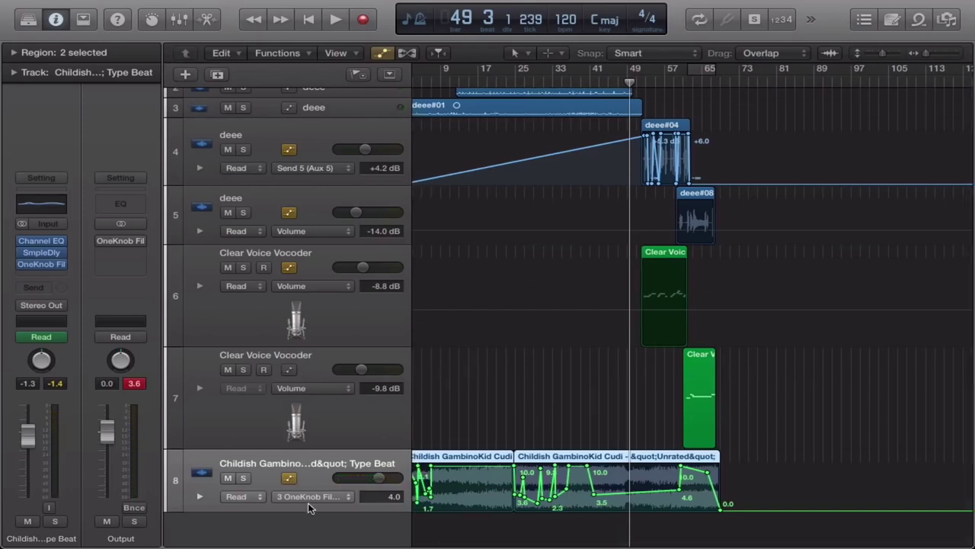
{"action": "scroll", "coordinate": [428, 425], "scroll_direction": "left", "scroll_amount": 1}
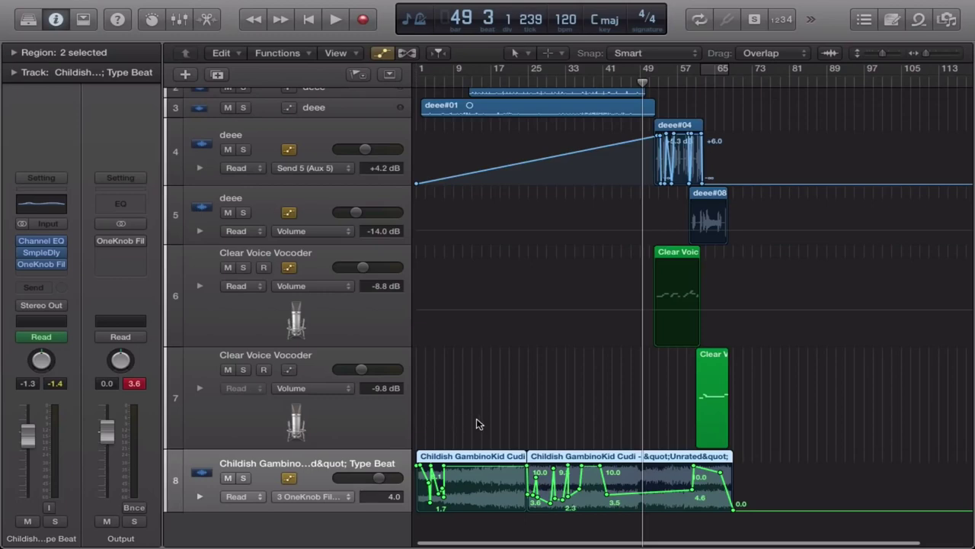
{"action": "scroll", "coordinate": [601, 356], "scroll_direction": "up", "scroll_amount": 1}
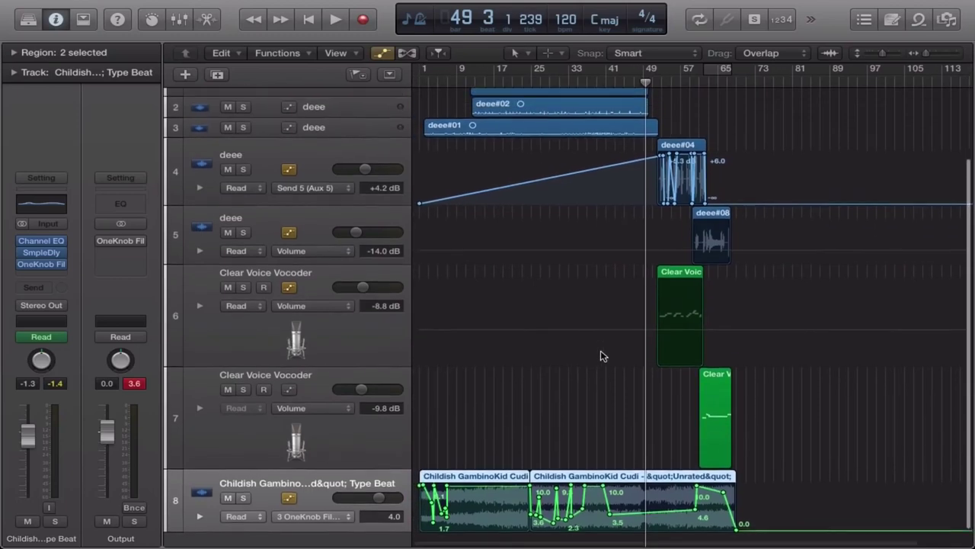
{"action": "scroll", "coordinate": [601, 356], "scroll_direction": "up", "scroll_amount": 3}
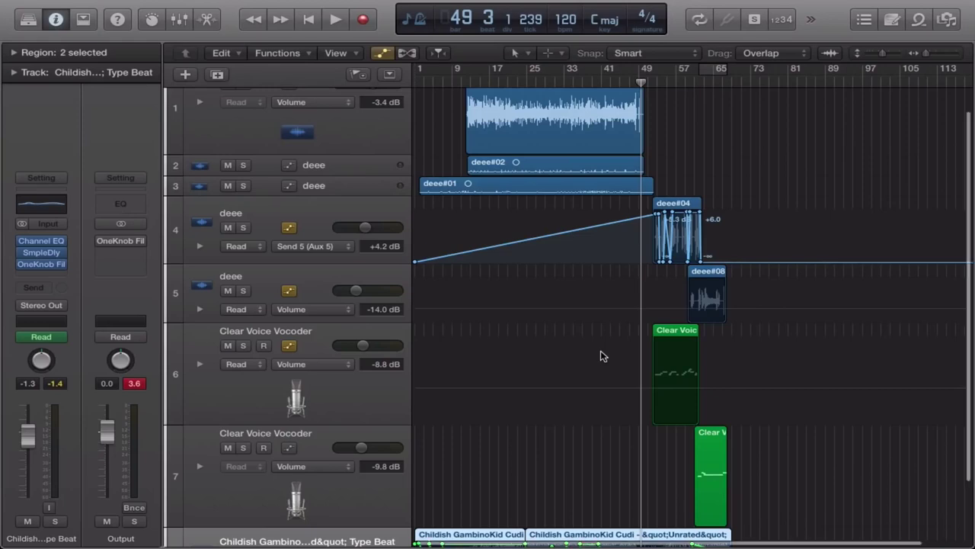
{"action": "scroll", "coordinate": [600, 356], "scroll_direction": "right", "scroll_amount": 1}
{"action": "scroll", "coordinate": [600, 356], "scroll_direction": "left", "scroll_amount": 1}
{"action": "scroll", "coordinate": [601, 356], "scroll_direction": "down", "scroll_amount": 4}
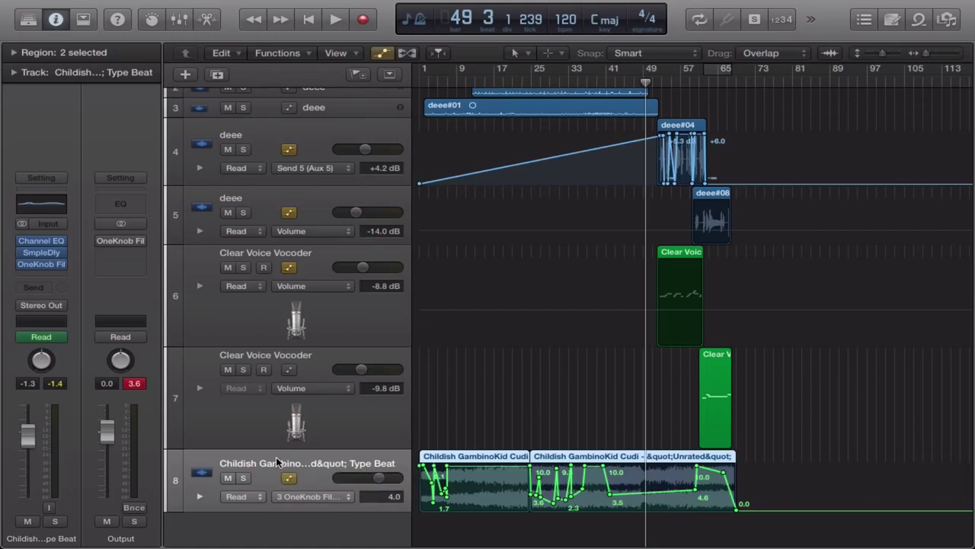
Step: Review the Sample Delay and Channel EQ settings on the beat track, closing each plug-in window after viewing it
{"action": "mouse_move", "coordinate": [28, 256]}
{"action": "left_click_drag", "start_coordinate": [42, 267], "coordinate": [43, 265]}
{"action": "left_click", "coordinate": [44, 259]}
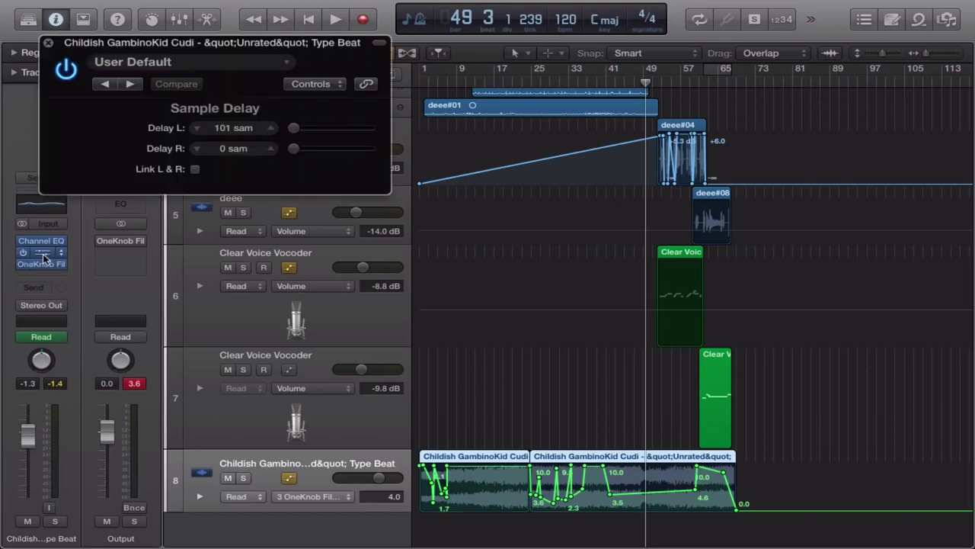
{"action": "left_click", "coordinate": [48, 43]}
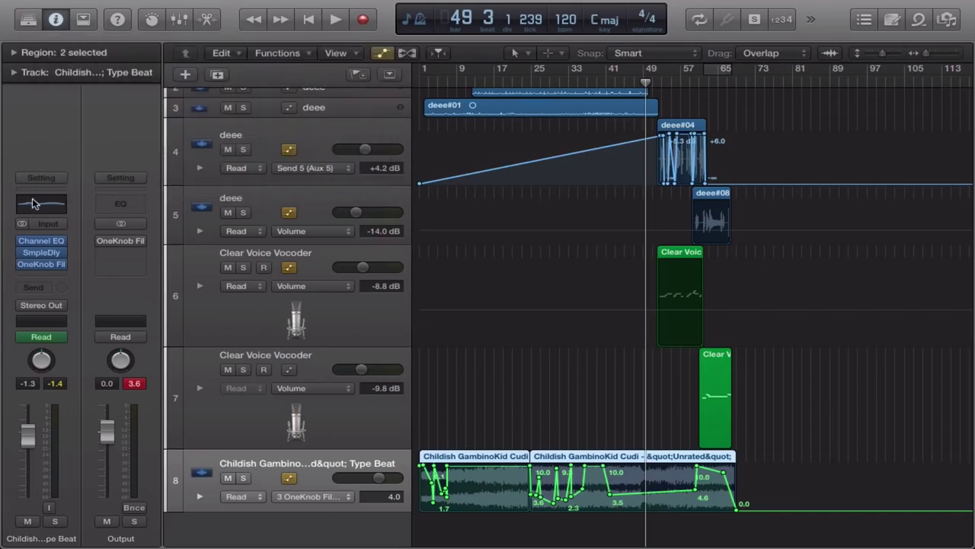
{"action": "left_click", "coordinate": [34, 203]}
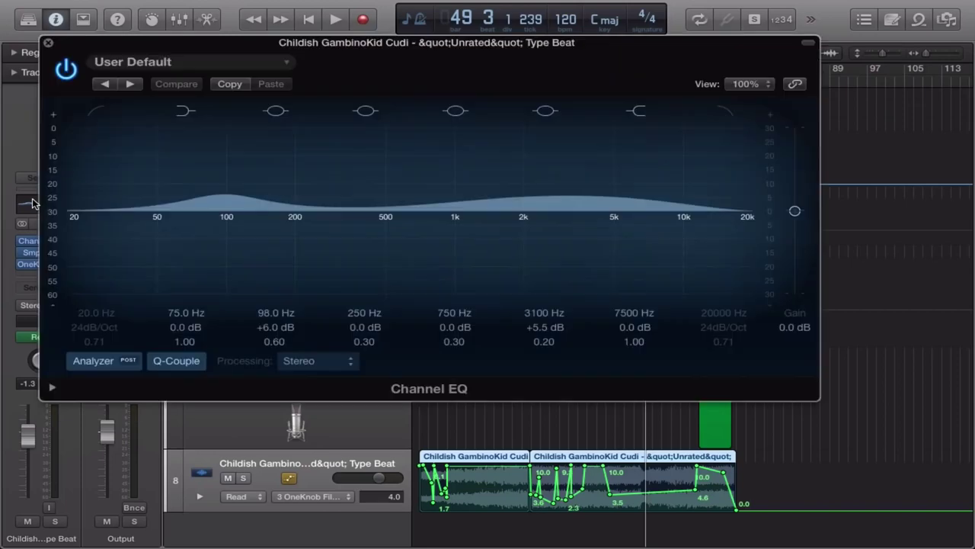
{"action": "left_click", "coordinate": [48, 43]}
Step: Solo the beat track and start playback from bar 10 with its Channel EQ, Sample Delay and OneKnob Filter bypassed
{"action": "left_click", "coordinate": [243, 478]}
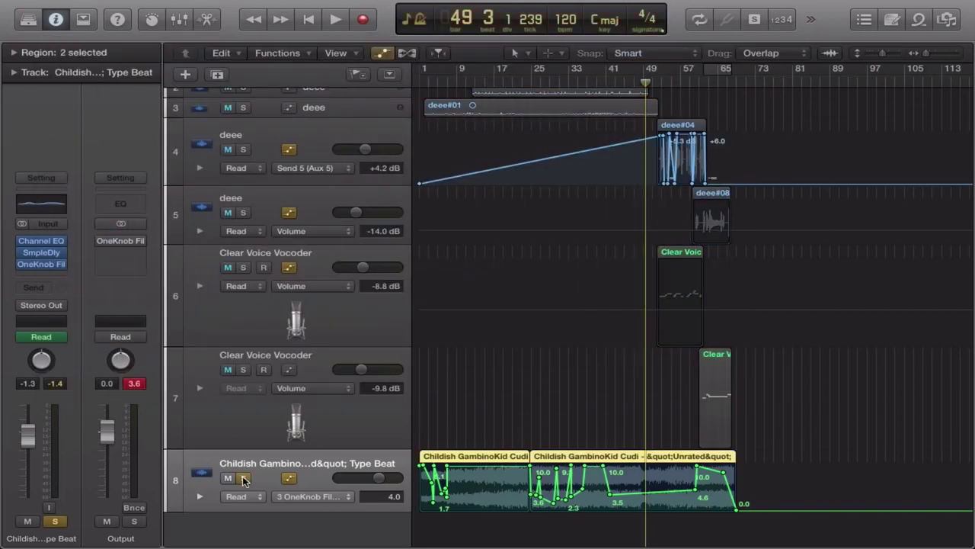
{"action": "left_click", "coordinate": [461, 80]}
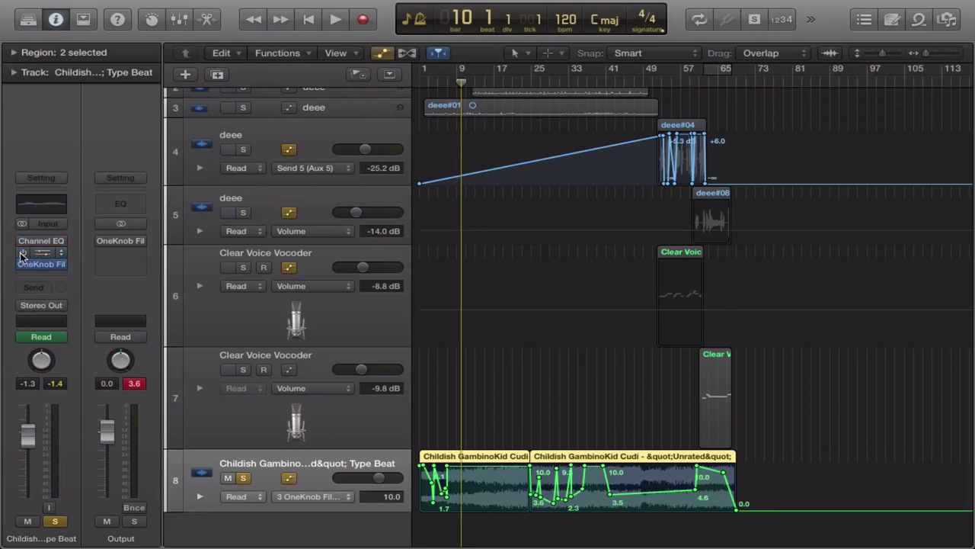
{"action": "mouse_move", "coordinate": [23, 267]}
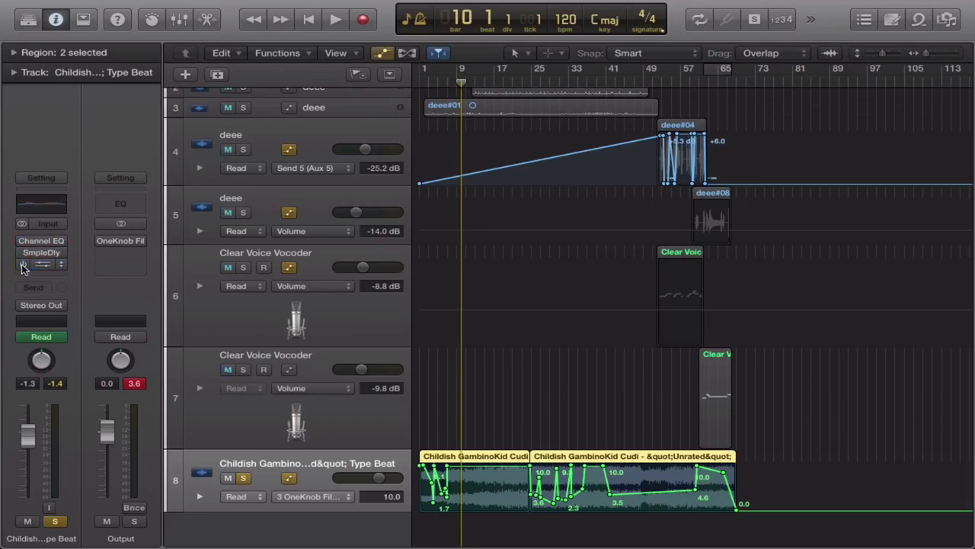
{"action": "key", "text": "space"}
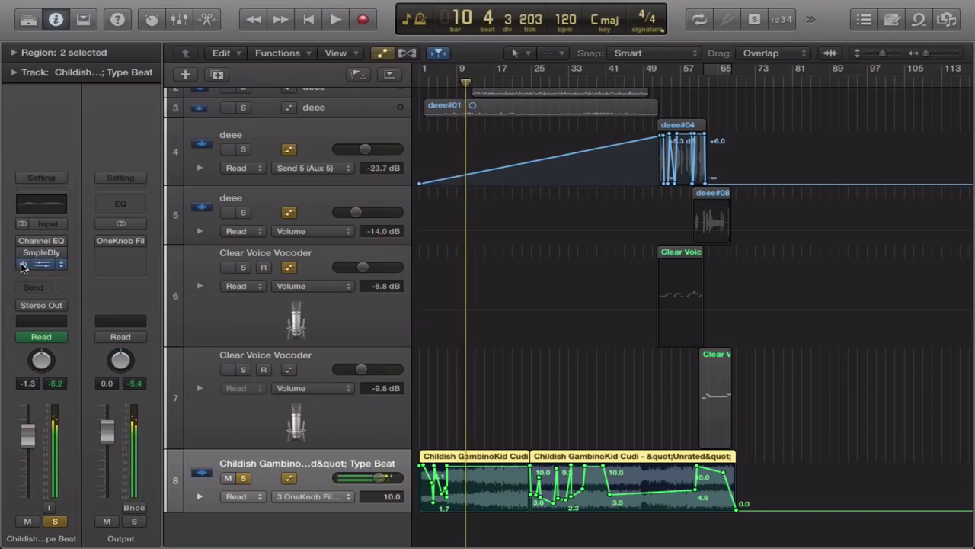
Step: Toggle the beat track's inserts to compare the sound, stop playback, and leave Sample Delay, Channel EQ and OneKnob Filter all enabled
{"action": "left_click", "coordinate": [22, 267]}
{"action": "left_click", "coordinate": [23, 253], "text": "shift"}
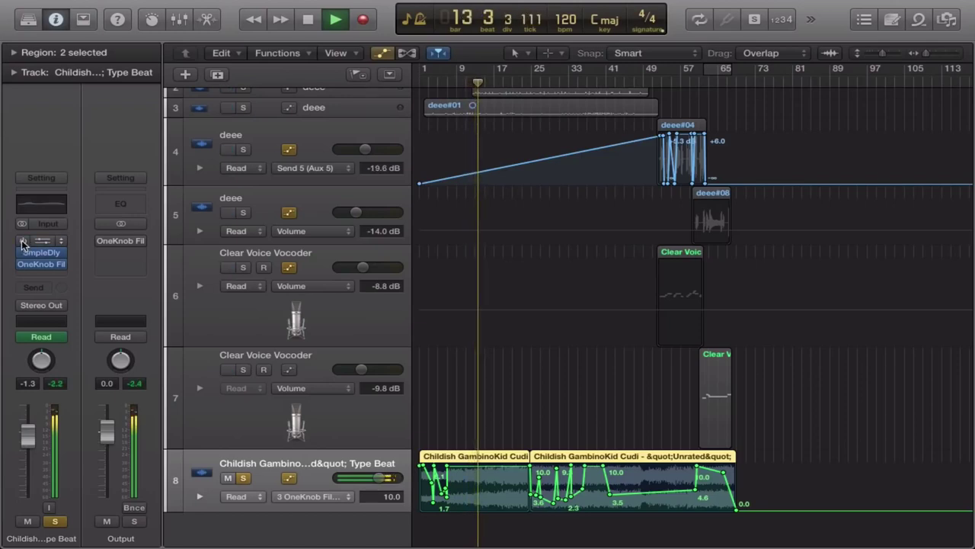
{"action": "left_click", "coordinate": [23, 265]}
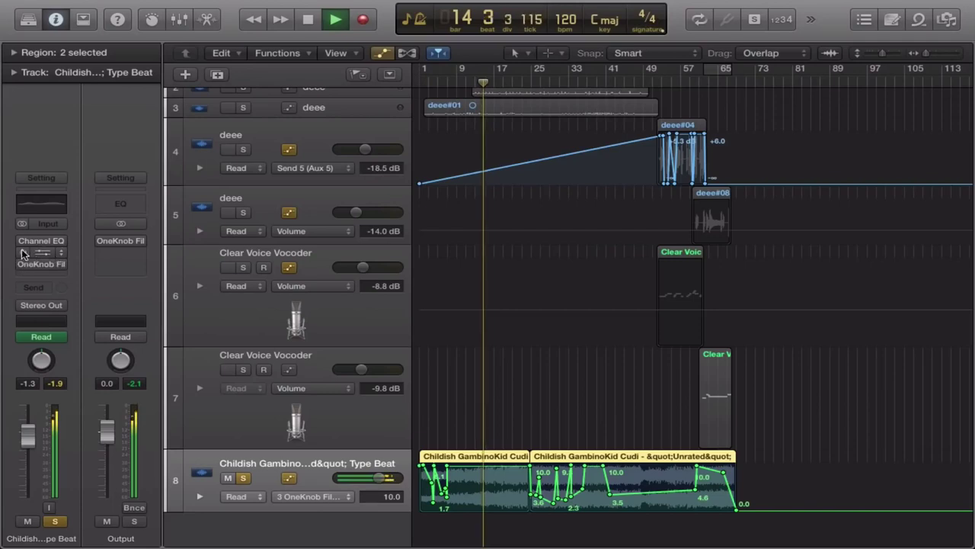
{"action": "left_click", "coordinate": [23, 252]}
{"action": "left_click", "coordinate": [23, 249]}
{"action": "left_click", "coordinate": [23, 238]}
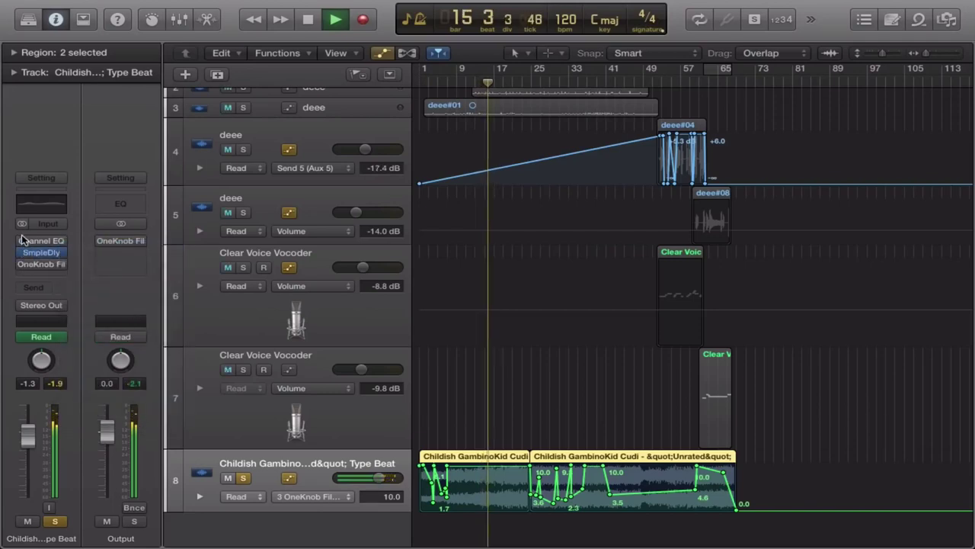
{"action": "left_click", "coordinate": [23, 239]}
{"action": "mouse_move", "coordinate": [23, 265]}
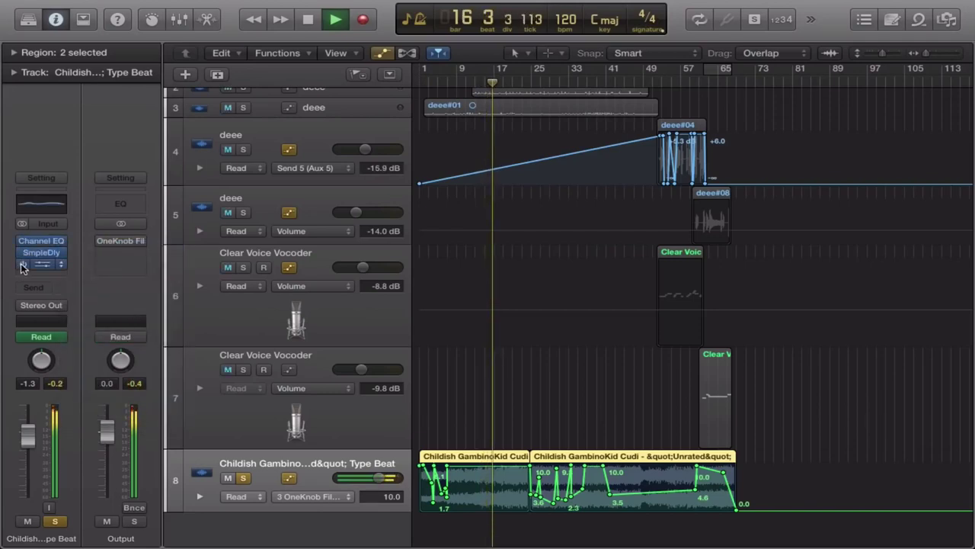
{"action": "key", "text": "space"}
{"action": "left_click", "coordinate": [23, 266]}
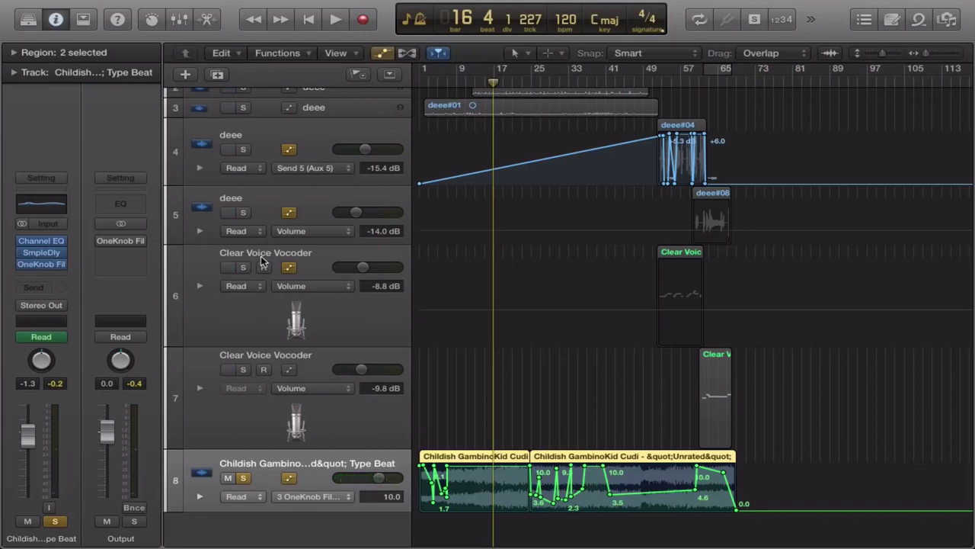
Step: Place the playhead at bar 52, unsolo the beat track, and select vocal track 4
{"action": "scroll", "coordinate": [426, 307], "scroll_direction": "right", "scroll_amount": 2}
{"action": "scroll", "coordinate": [633, 234], "scroll_direction": "right", "scroll_amount": 2}
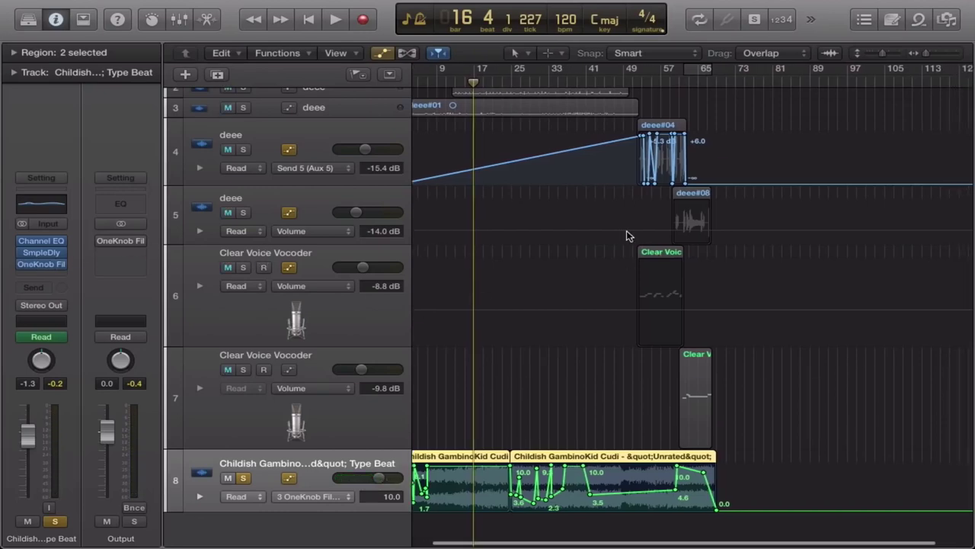
{"action": "left_click", "coordinate": [635, 83]}
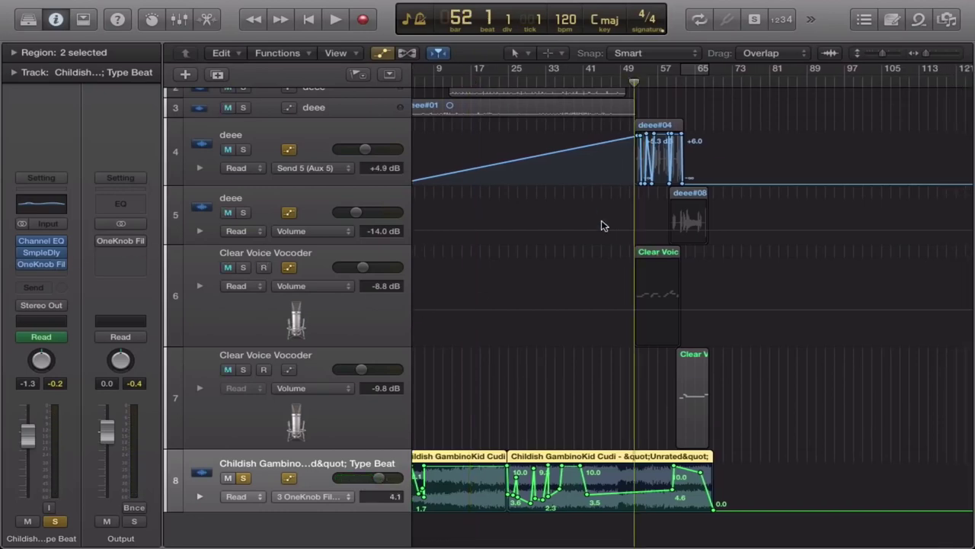
{"action": "scroll", "coordinate": [602, 226], "scroll_direction": "right", "scroll_amount": 5}
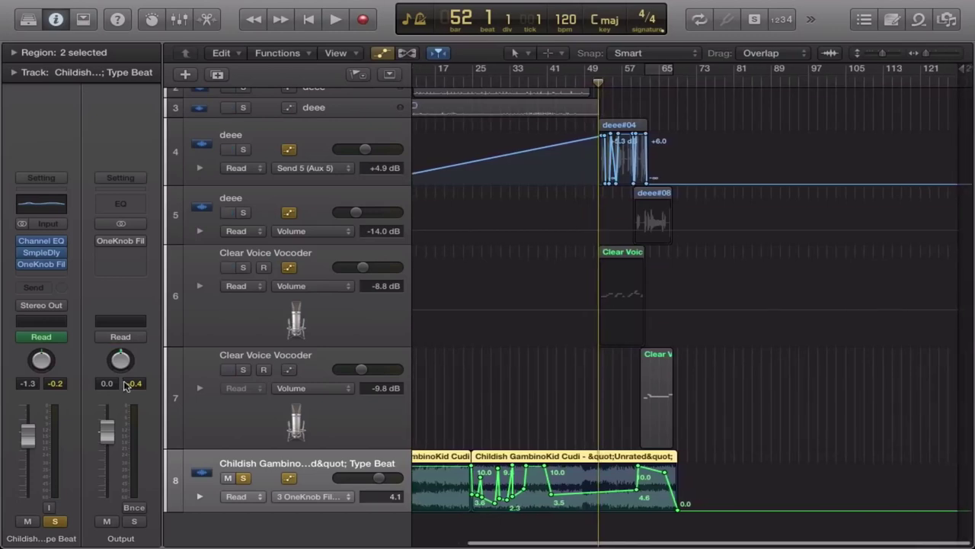
{"action": "scroll", "coordinate": [308, 342], "scroll_direction": "up", "scroll_amount": 2}
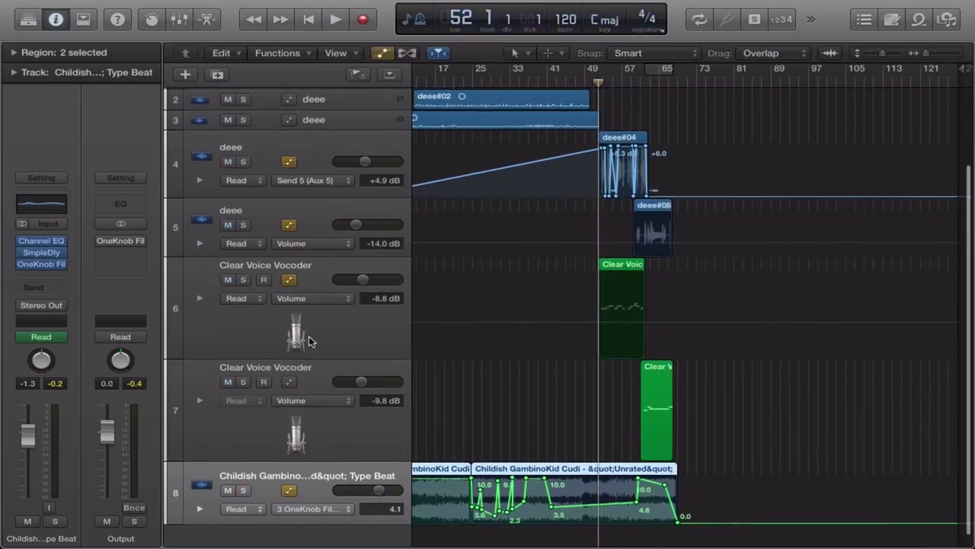
{"action": "scroll", "coordinate": [309, 336], "scroll_direction": "up", "scroll_amount": 5}
{"action": "left_click", "coordinate": [396, 235]}
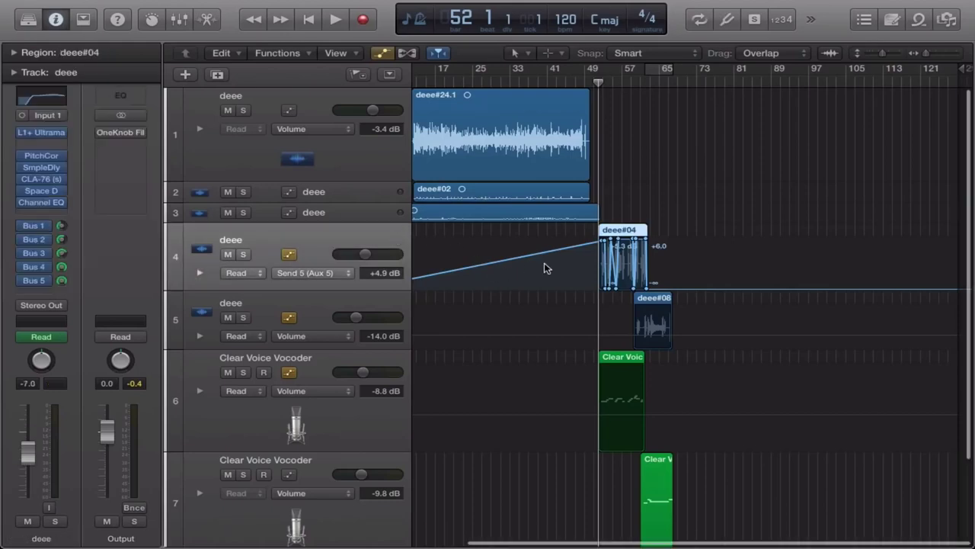
Step: Play the full mix from bar 52 through the track 4 vocal region, with no track soloed, and stop playback
{"action": "key", "text": "super+Right"}
{"action": "key", "text": "super+Right"}
{"action": "key", "text": "super+Right"}
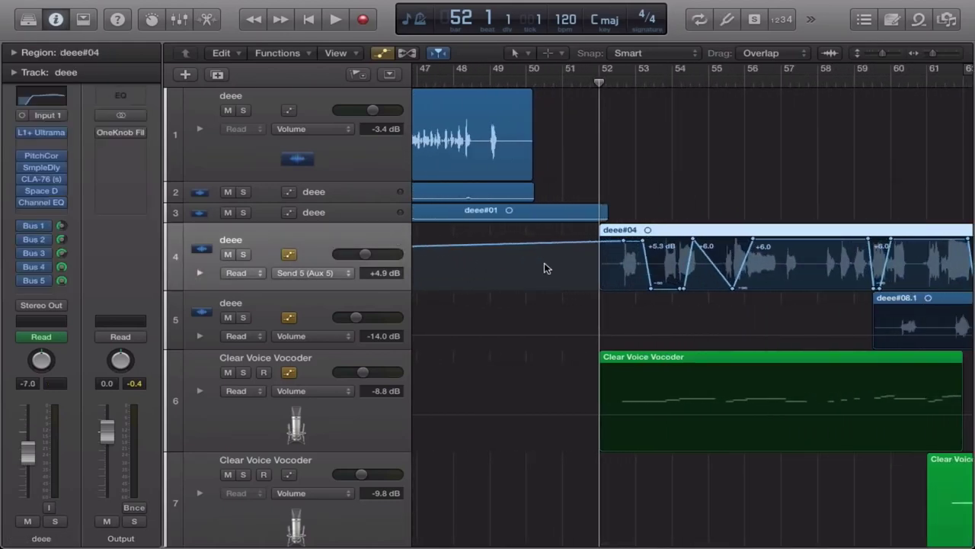
{"action": "scroll", "coordinate": [630, 281], "scroll_direction": "right", "scroll_amount": 5}
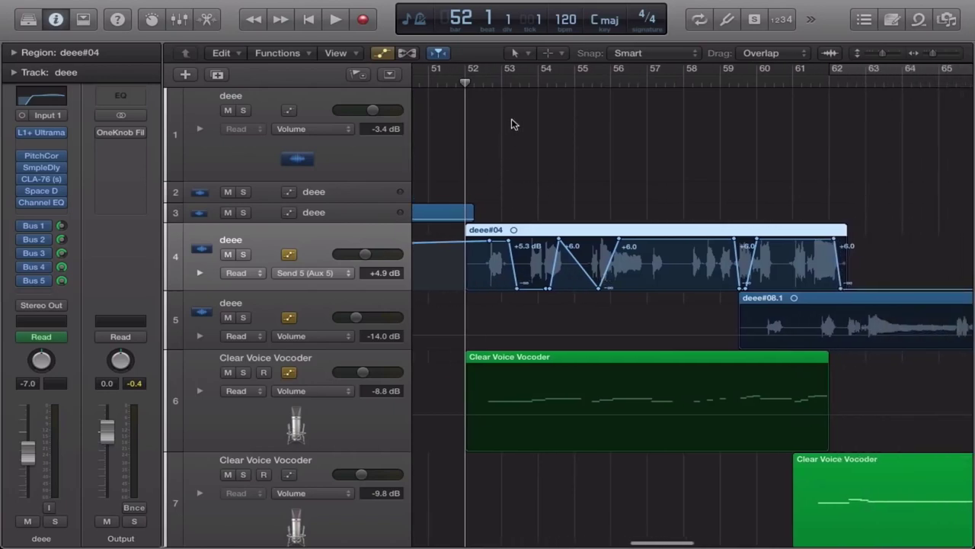
{"action": "left_click", "coordinate": [243, 255]}
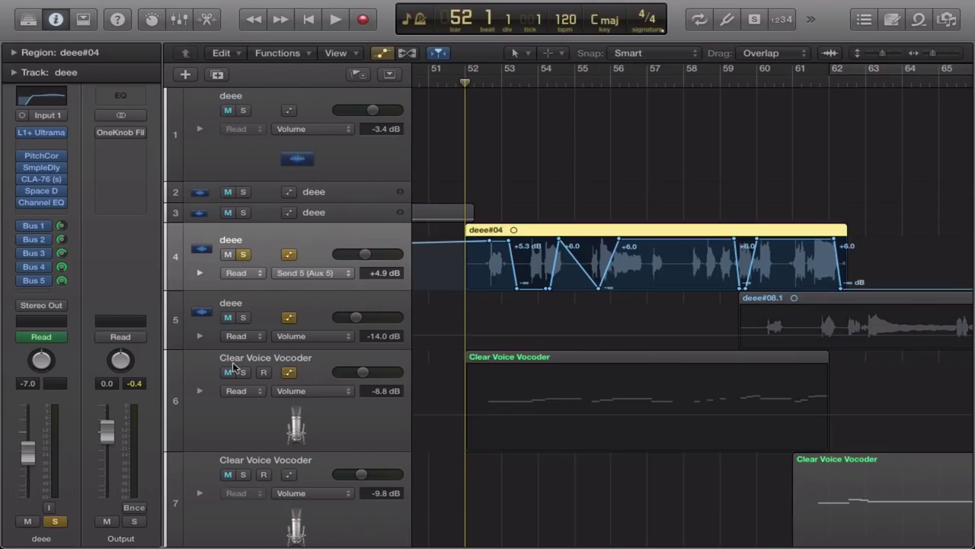
{"action": "left_click", "coordinate": [243, 256]}
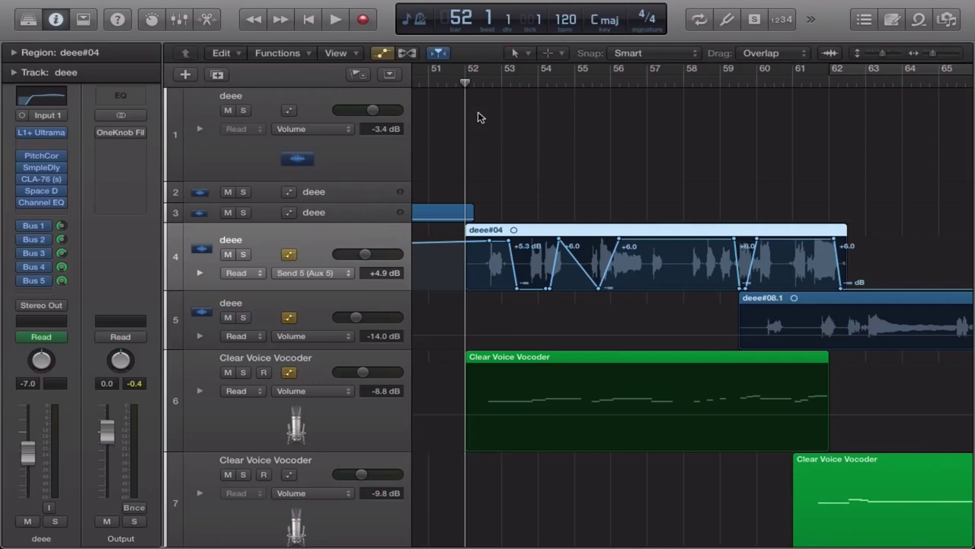
{"action": "key", "text": "space"}
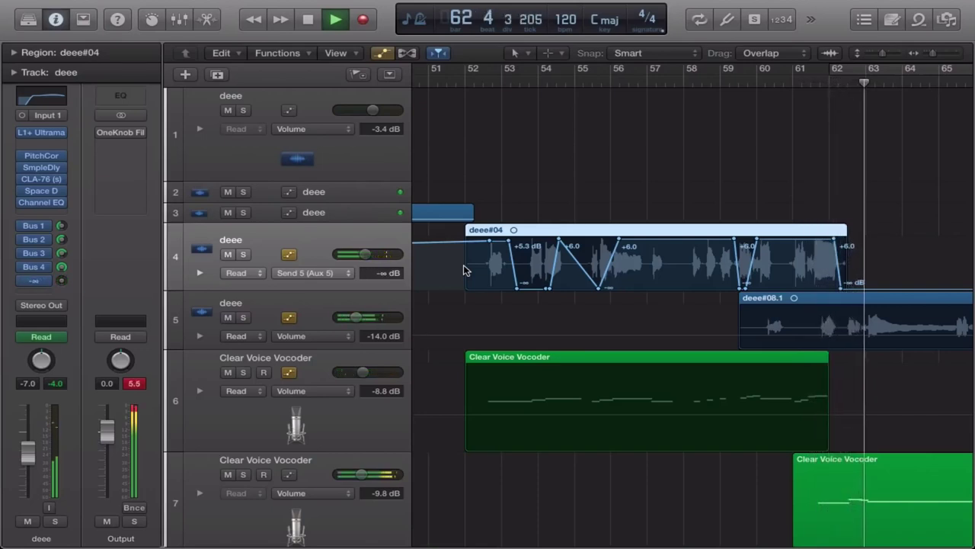
{"action": "key", "text": "space"}
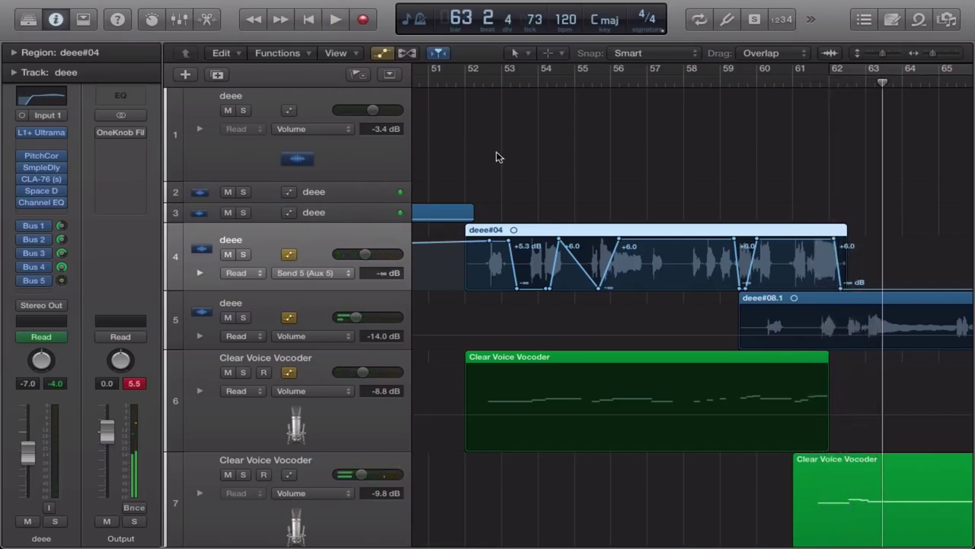
Step: Solo vocal track 4, play it briefly from bar 52 beat 3, and stop playback
{"action": "left_click", "coordinate": [482, 84]}
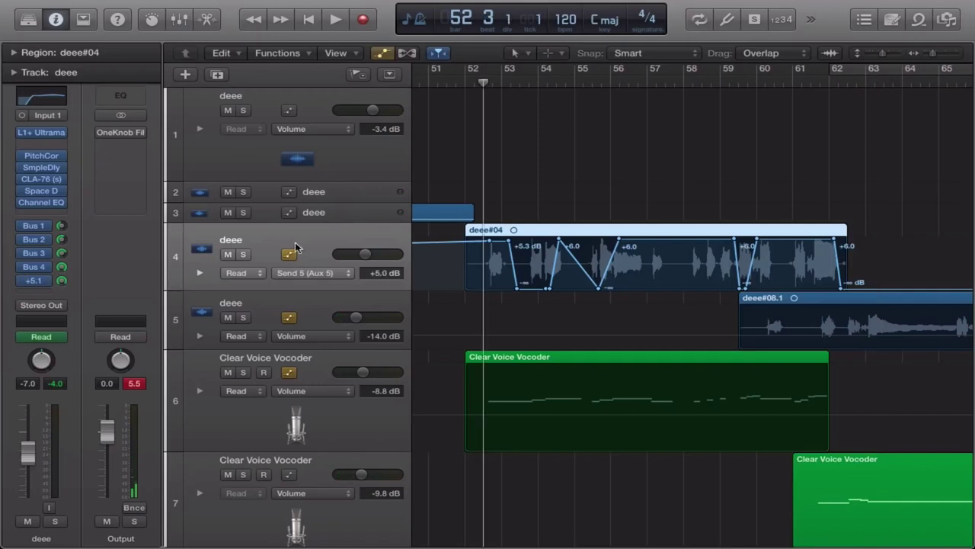
{"action": "left_click", "coordinate": [249, 255]}
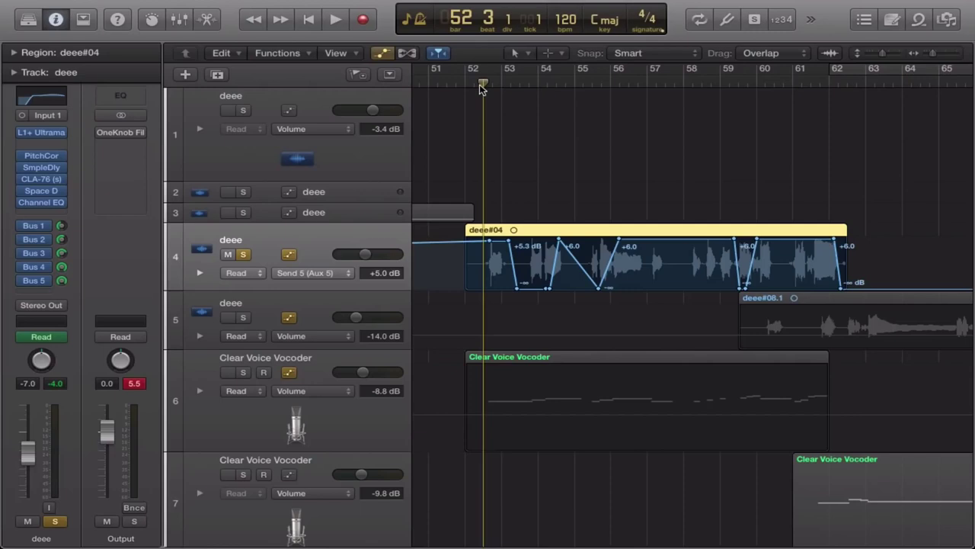
{"action": "key", "text": "space"}
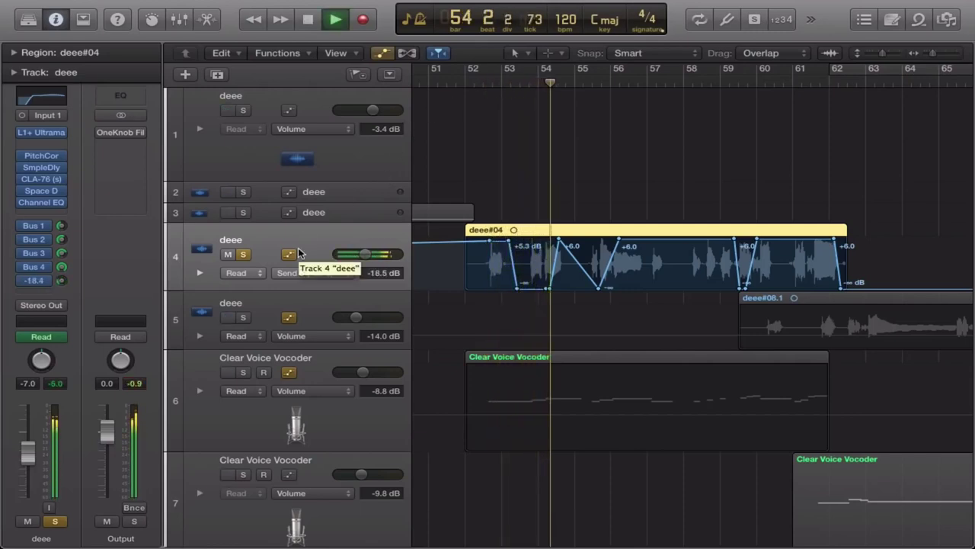
{"action": "key", "text": "space"}
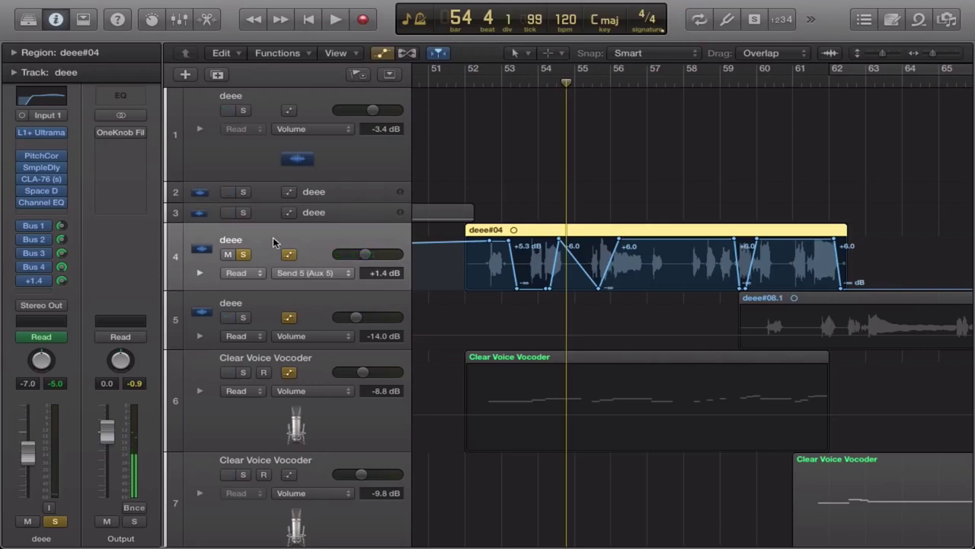
Step: Review track 4's Pitch Correction settings, and audition the soloed vocal from bar 52 with Pitch Correction and all five sends bypassed
{"action": "left_click", "coordinate": [43, 157]}
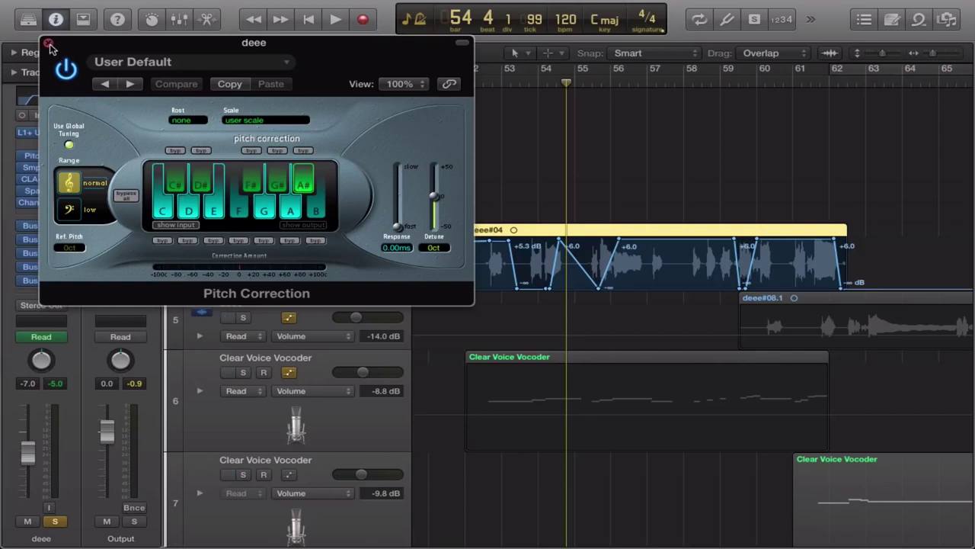
{"action": "left_click", "coordinate": [48, 44]}
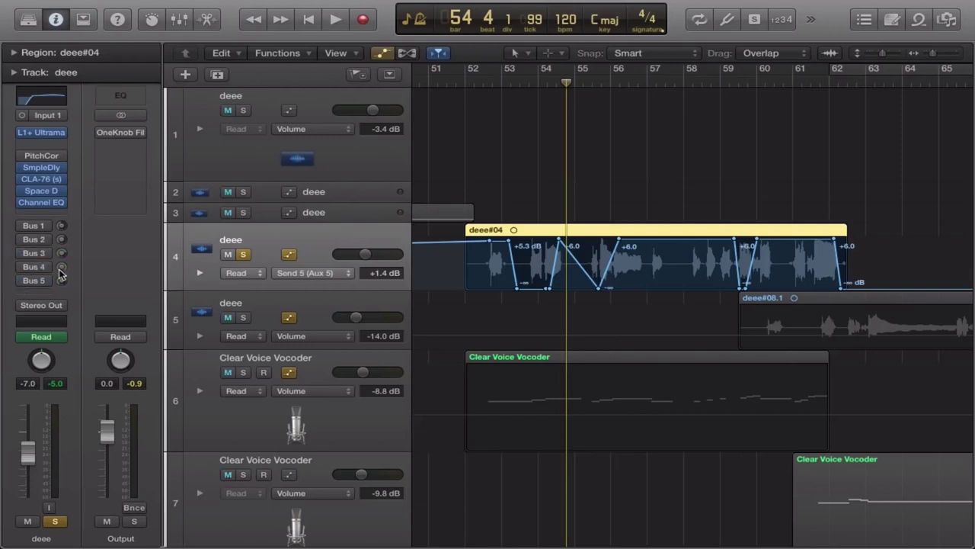
{"action": "left_click", "coordinate": [474, 80]}
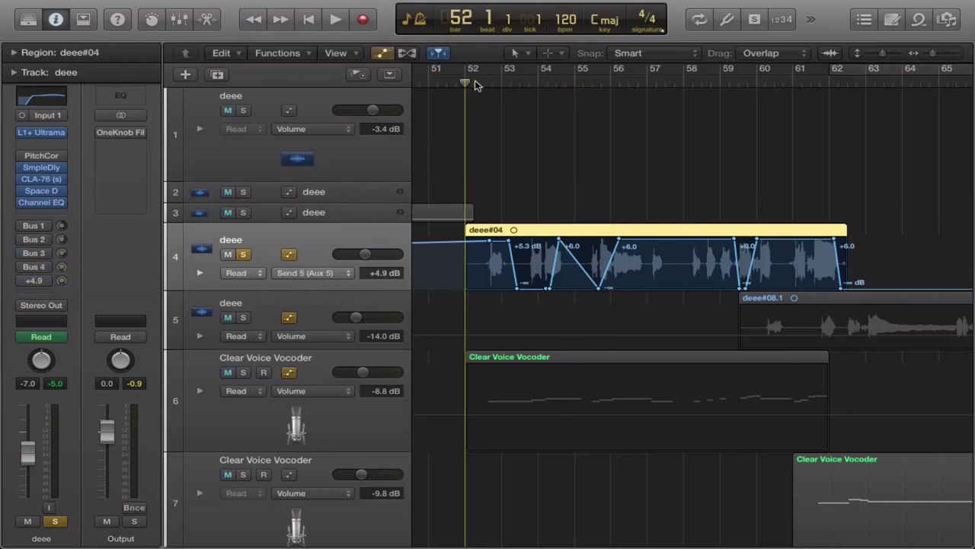
{"action": "key", "text": "space"}
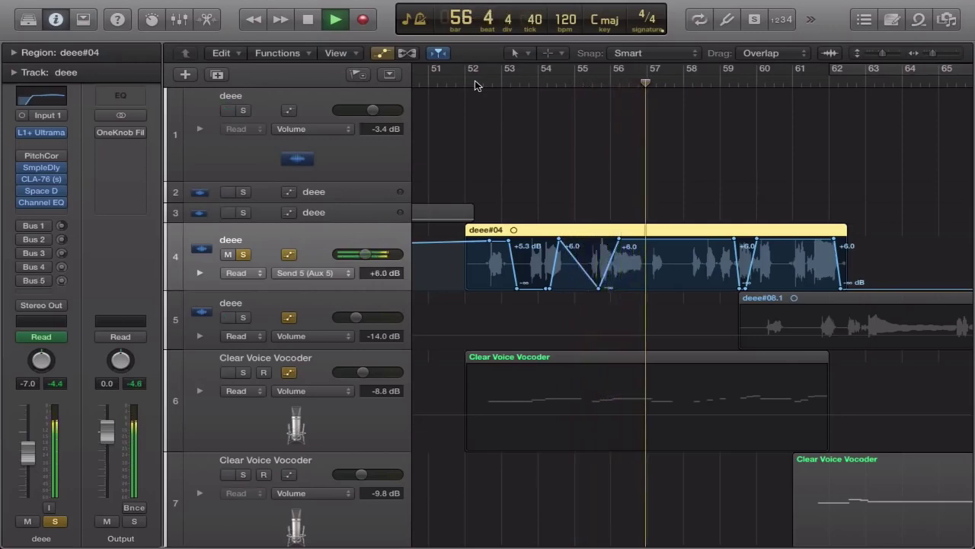
{"action": "left_click", "coordinate": [475, 80]}
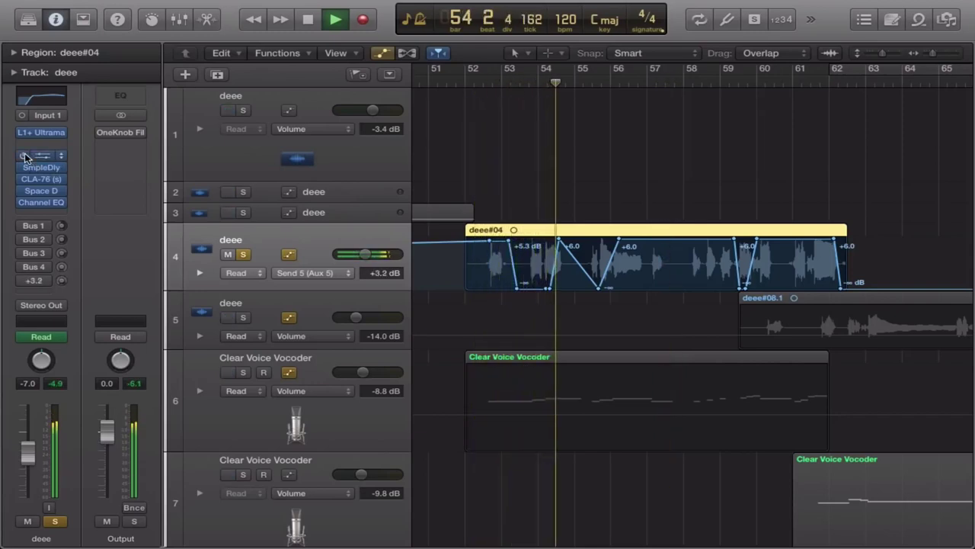
{"action": "key", "text": "space"}
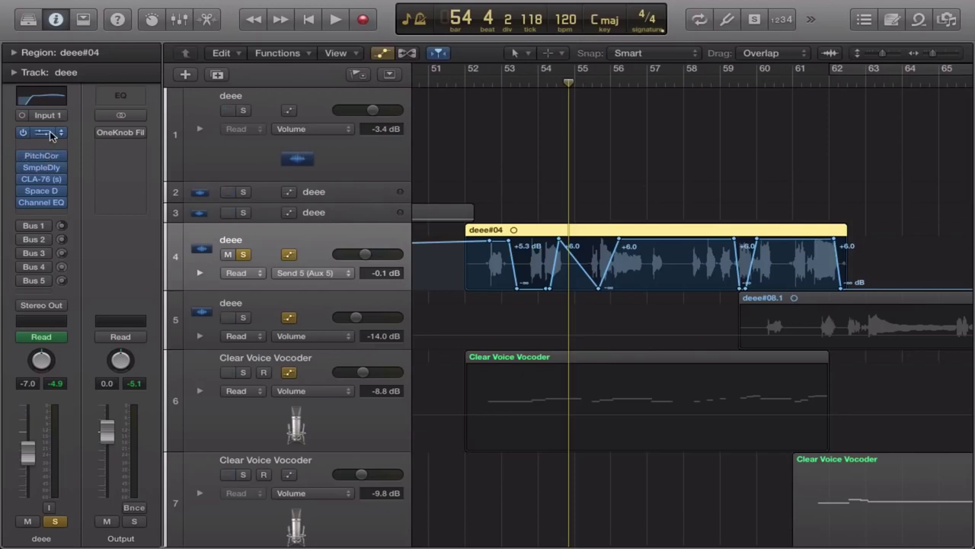
Step: Enable track 4's Bus 1 send, show its Tape Delay aux channel, and audition the vocal from bar 52
{"action": "left_click", "coordinate": [40, 226]}
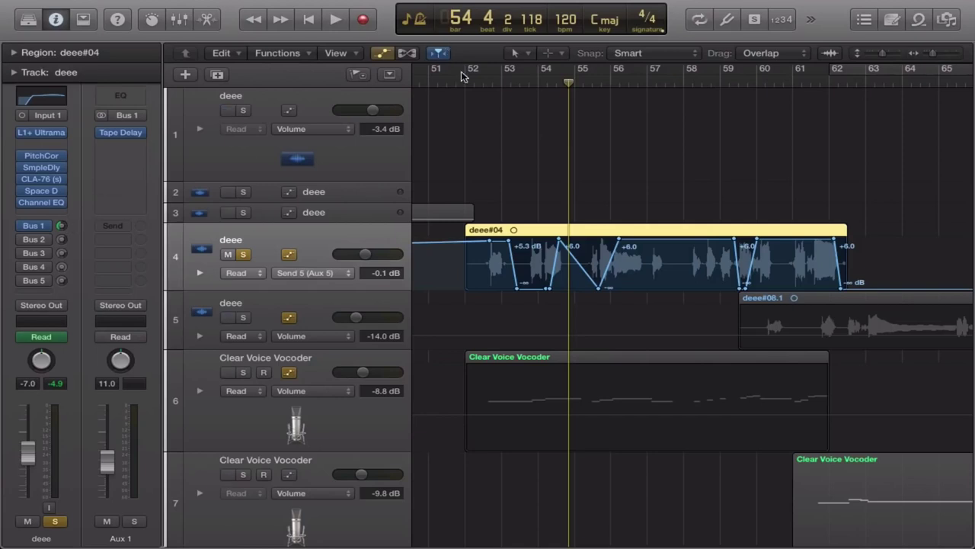
{"action": "left_click", "coordinate": [491, 84]}
{"action": "key", "text": "space"}
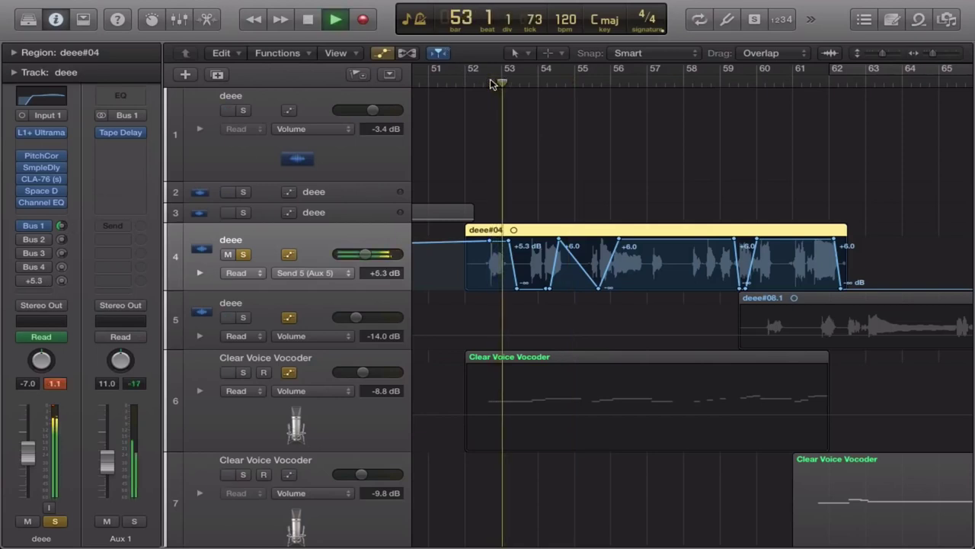
{"action": "key", "text": "space"}
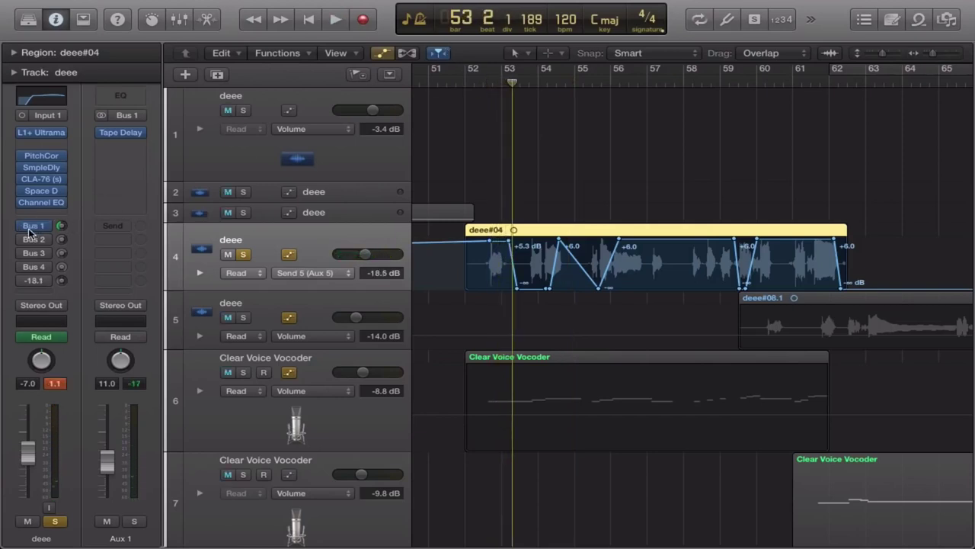
Step: Enable track 4's Bus 2 send alongside Bus 1, show its aux channel, and audition the combined sound from bar 52
{"action": "left_click", "coordinate": [480, 86]}
{"action": "key", "text": "space"}
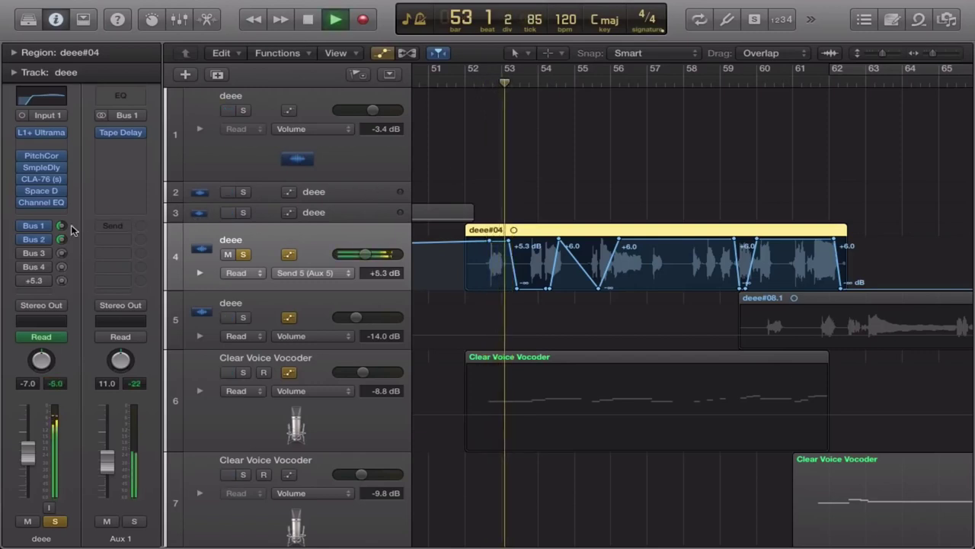
{"action": "key", "text": "space"}
{"action": "left_click", "coordinate": [34, 238]}
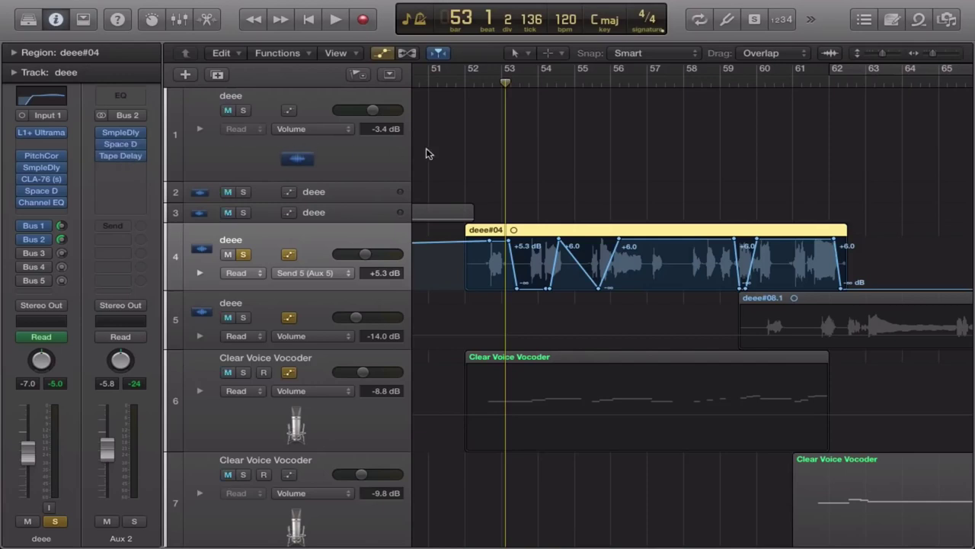
{"action": "left_click", "coordinate": [477, 84]}
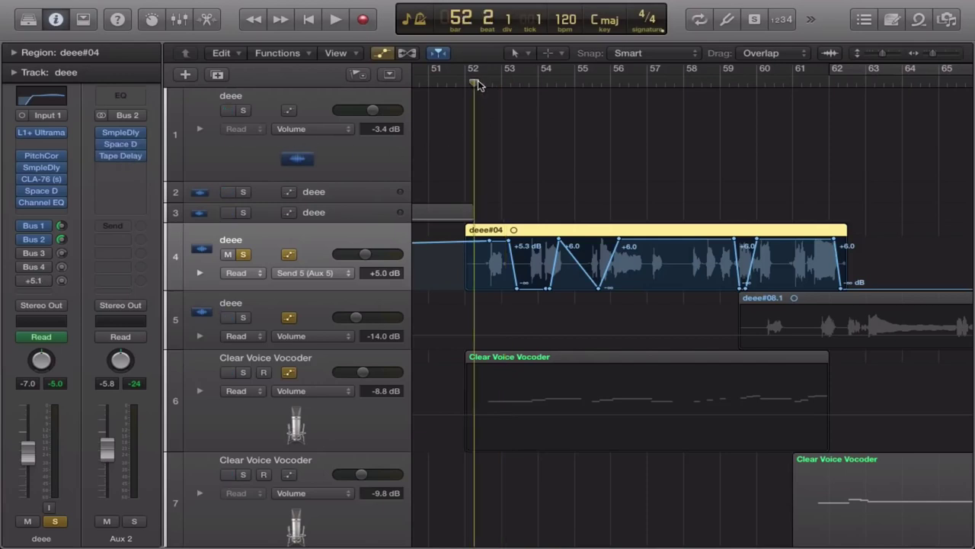
{"action": "key", "text": "space"}
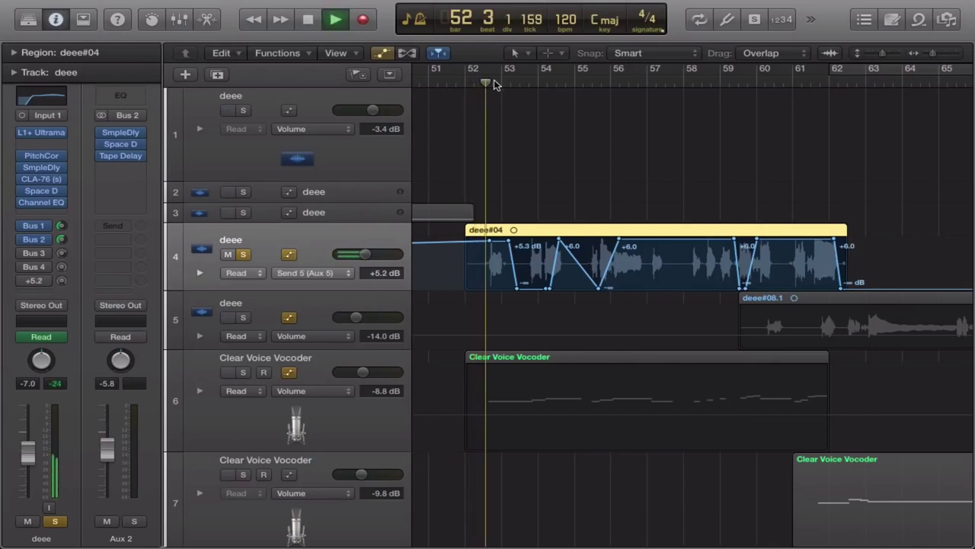
{"action": "key", "text": "space"}
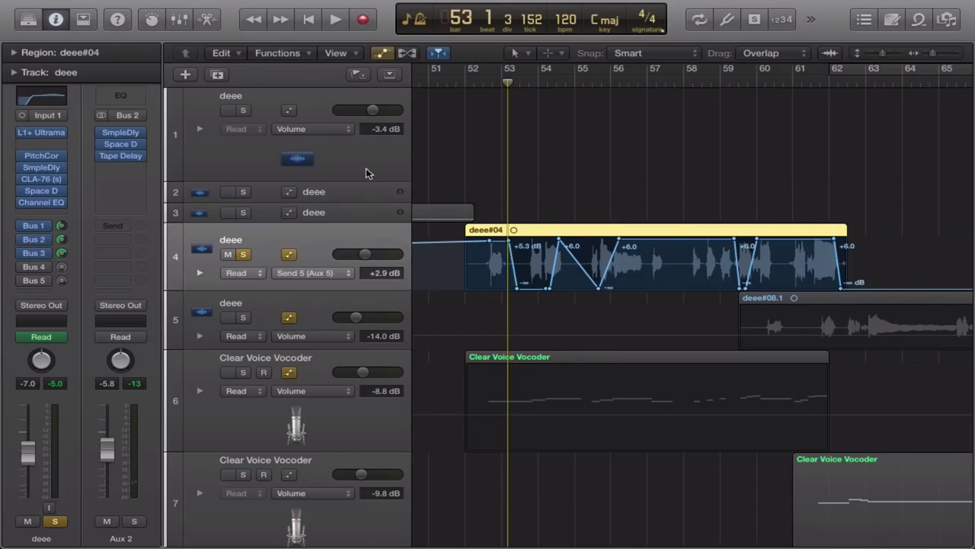
Step: Audition the vocal from bar 52 beat 3 with the Bus 3 send enabled, reviewing the Pedalboard distortion on Aux 3
{"action": "left_click", "coordinate": [485, 85]}
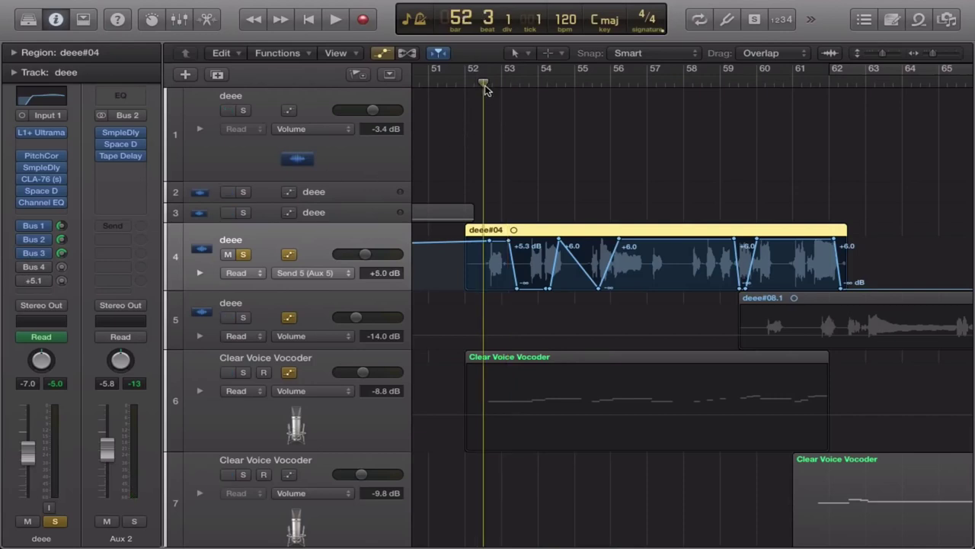
{"action": "key", "text": "space"}
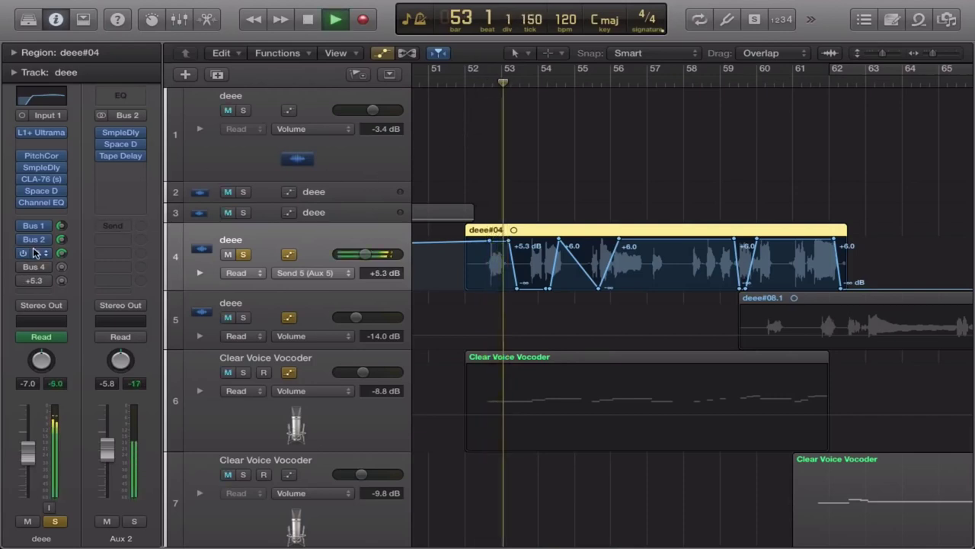
{"action": "left_click", "coordinate": [36, 251]}
{"action": "left_click", "coordinate": [122, 132]}
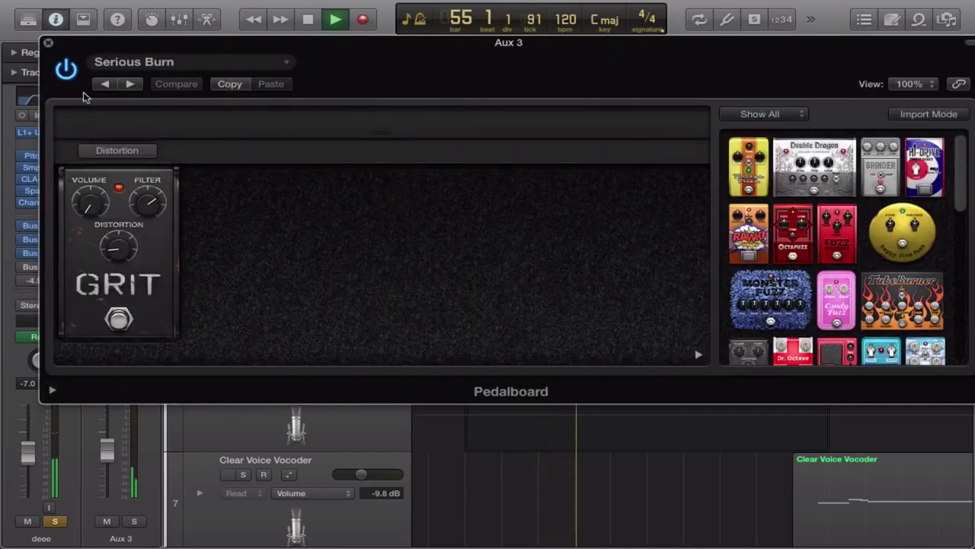
{"action": "left_click", "coordinate": [48, 43]}
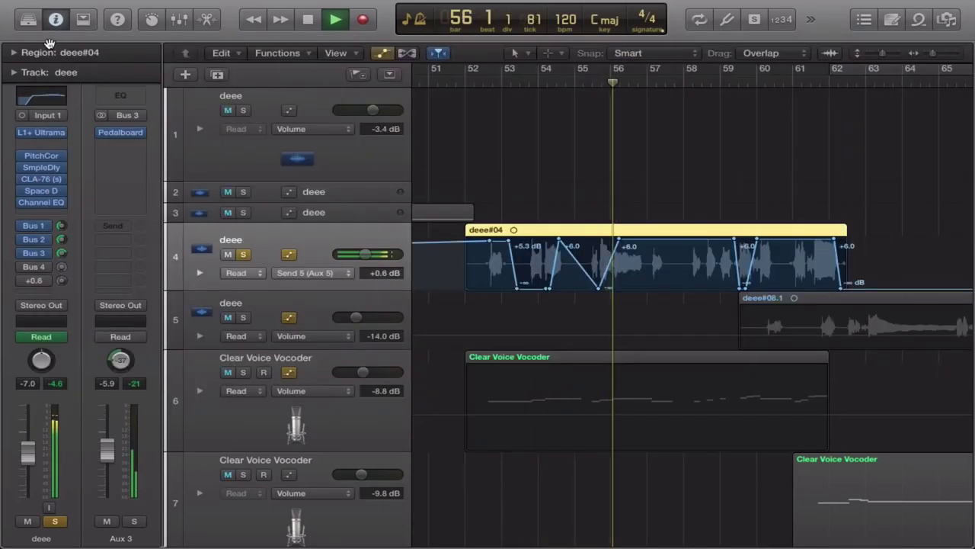
{"action": "key", "text": "space"}
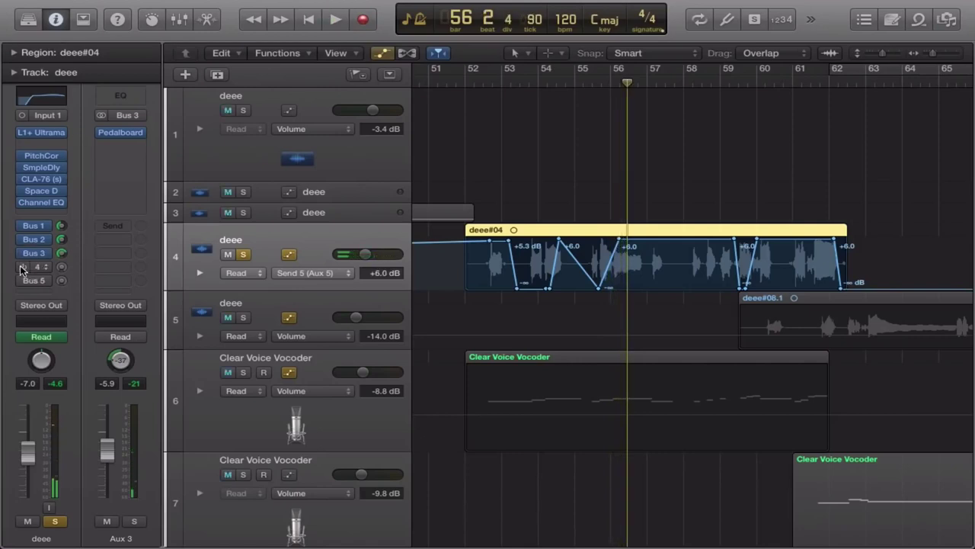
Step: Enable track 4's Bus 4 and Bus 5 sends, audition the vocal from bar 52 with Aux 4 shown, and unsolo the track
{"action": "left_click", "coordinate": [39, 263]}
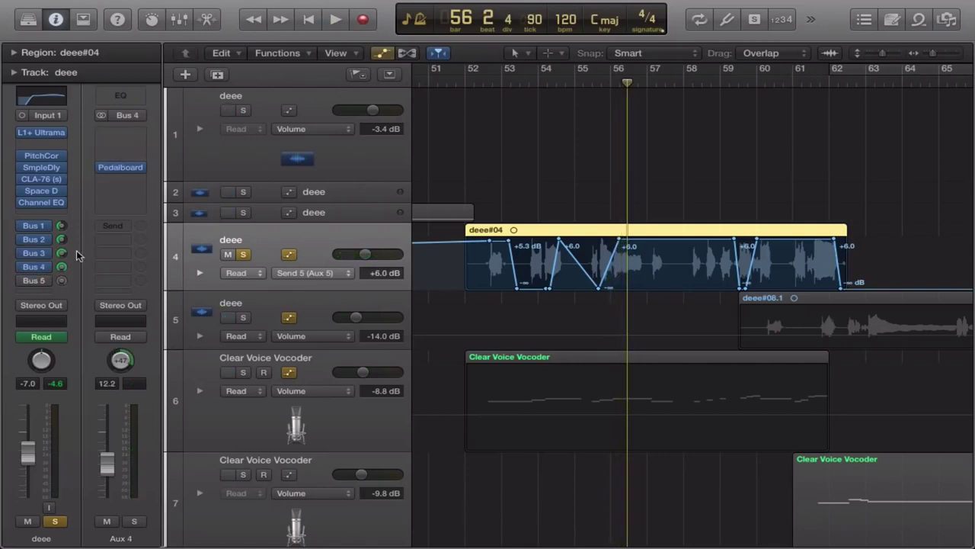
{"action": "left_click", "coordinate": [477, 85]}
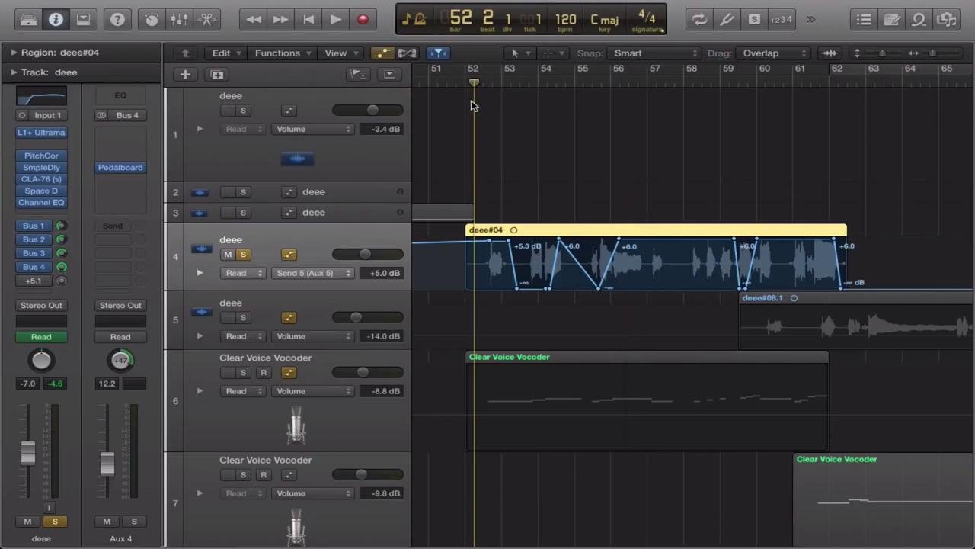
{"action": "key", "text": "space"}
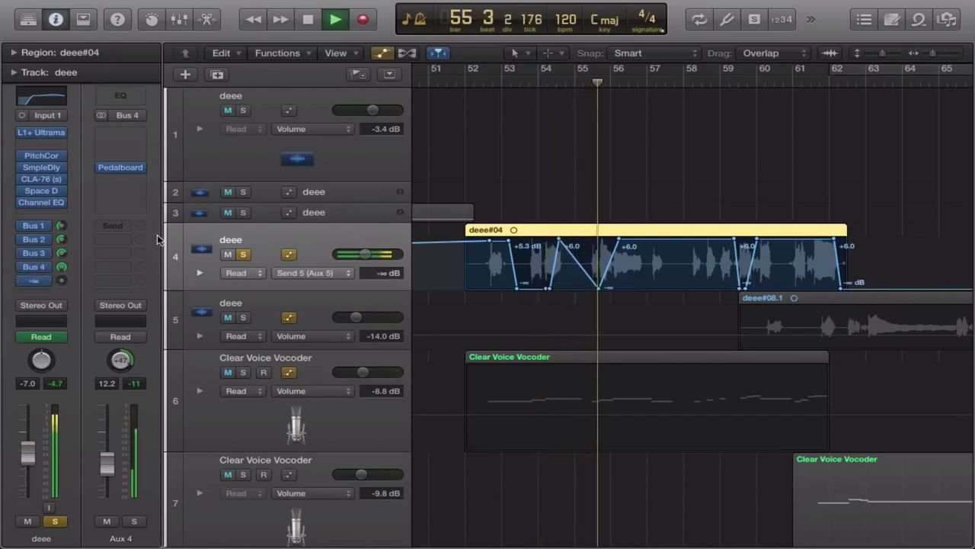
{"action": "left_click", "coordinate": [479, 83]}
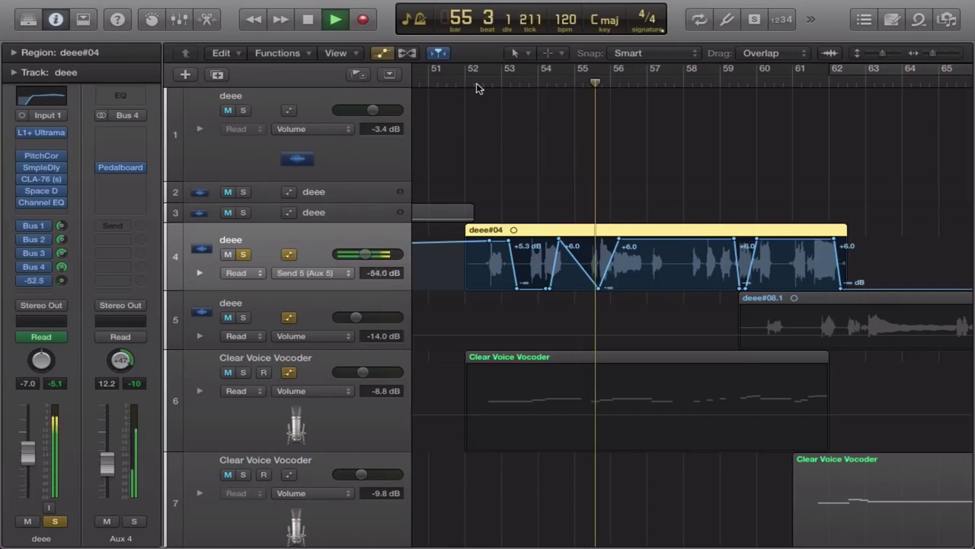
{"action": "key", "text": "space"}
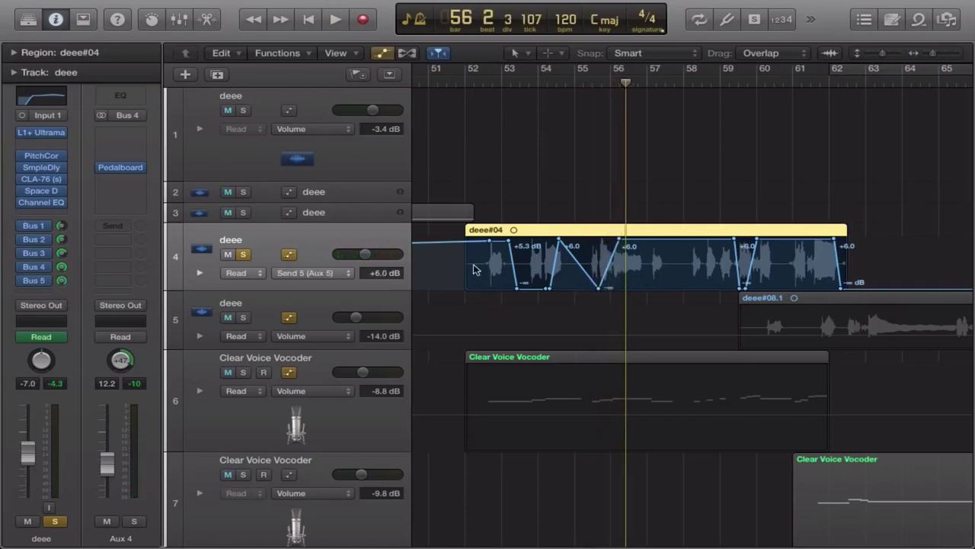
{"action": "left_click", "coordinate": [241, 255]}
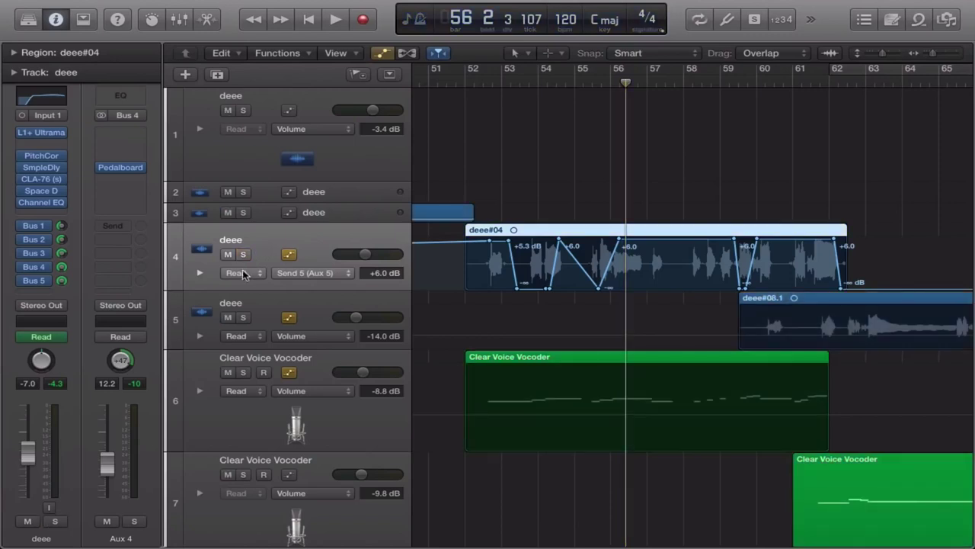
Step: Audition the mix from around bar 52 with the track 6 vocoder muted, and unmute the vocoder after stopping
{"action": "left_click", "coordinate": [227, 372]}
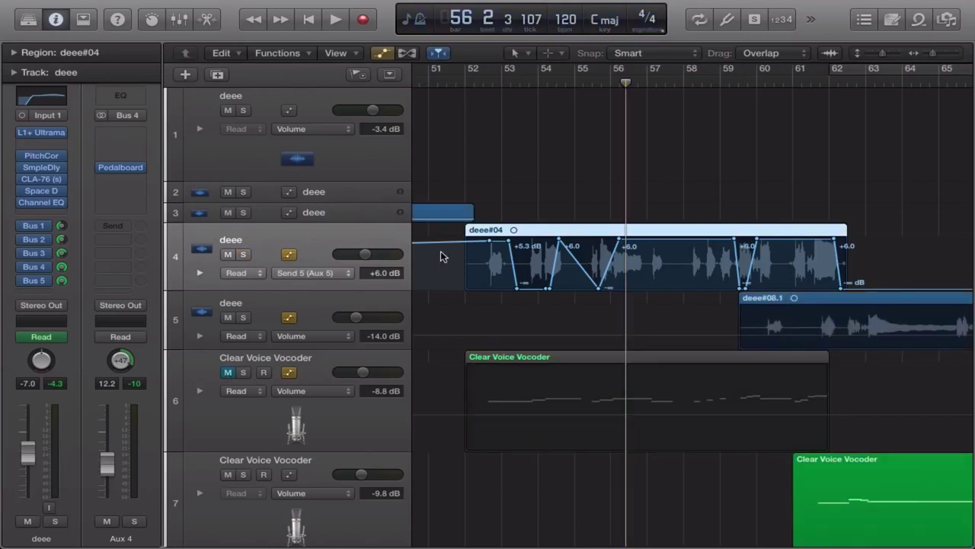
{"action": "left_click", "coordinate": [482, 83]}
{"action": "key", "text": "space"}
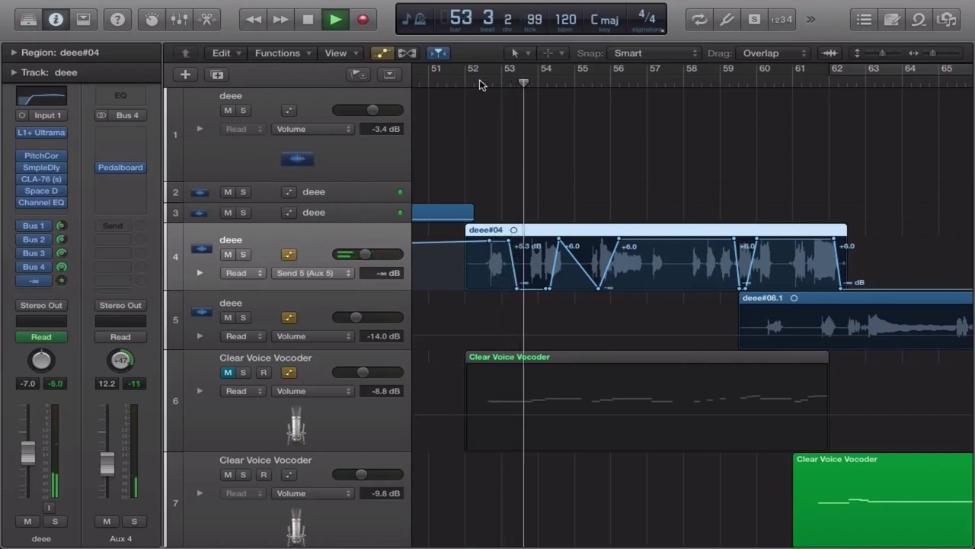
{"action": "key", "text": "space"}
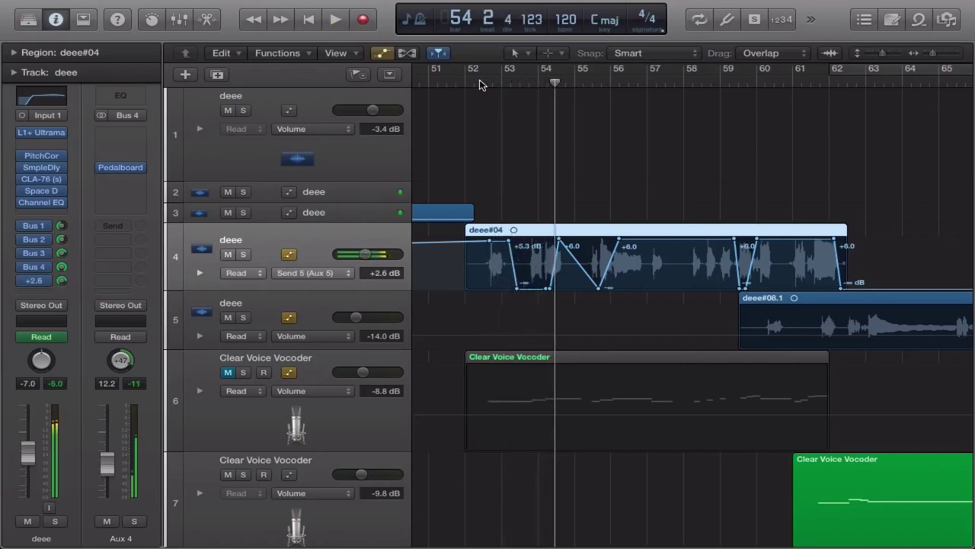
{"action": "left_click", "coordinate": [229, 373]}
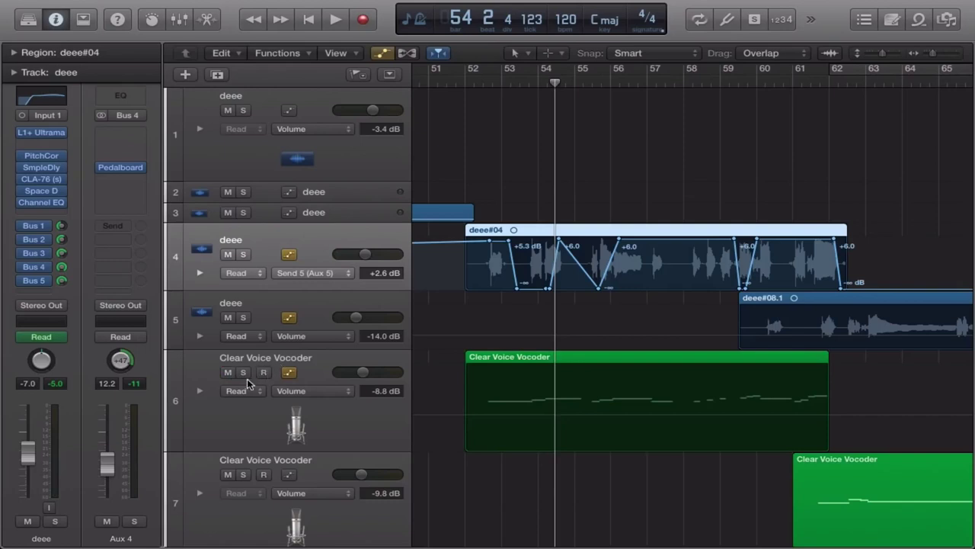
Step: Solo the track 6 Clear Voice Vocoder and audition it alone from bar 52
{"action": "left_click", "coordinate": [243, 373]}
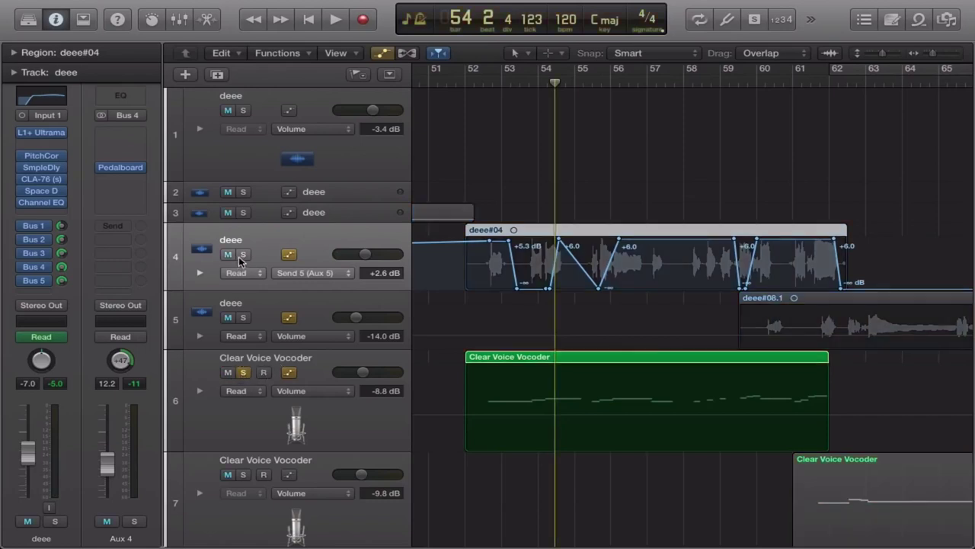
{"action": "left_click", "coordinate": [496, 83]}
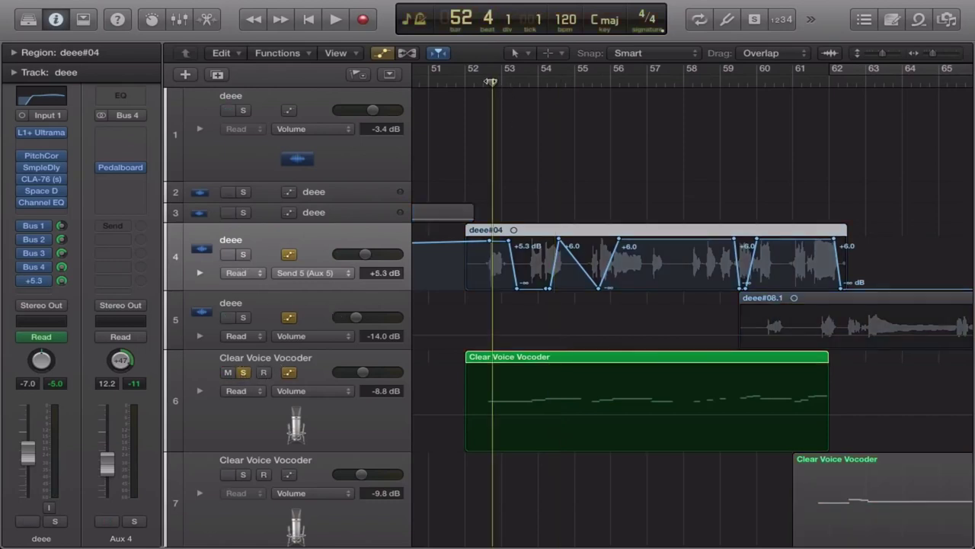
{"action": "key", "text": "space"}
{"action": "left_click", "coordinate": [470, 82]}
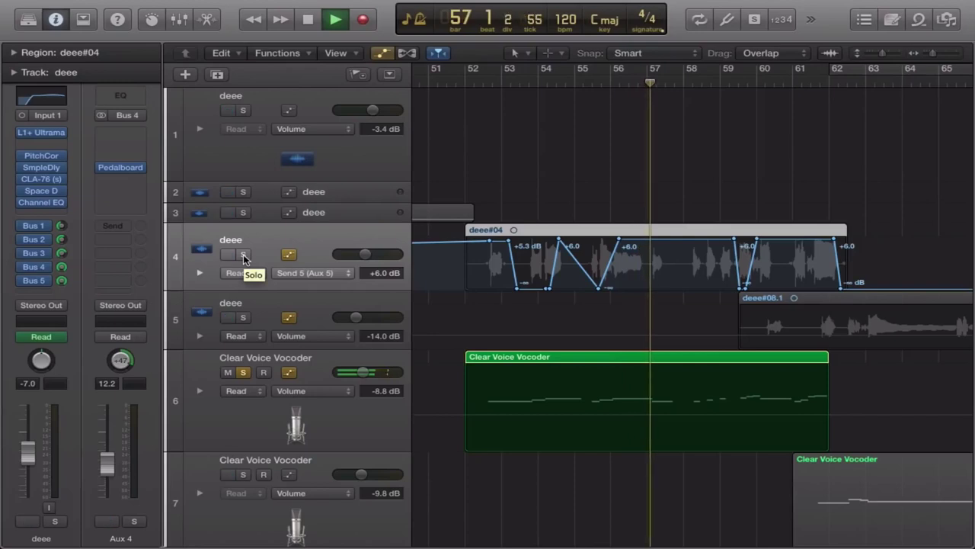
{"action": "key", "text": "space"}
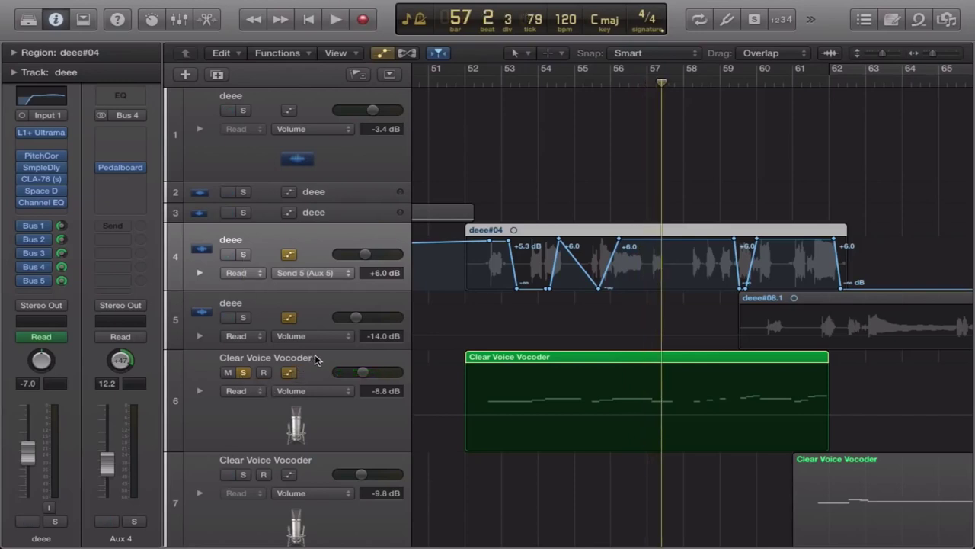
Step: Select track 6, show the software instrument option for a new track without creating one, and review the instrument list containing EVOC 20 PS
{"action": "left_click", "coordinate": [315, 354]}
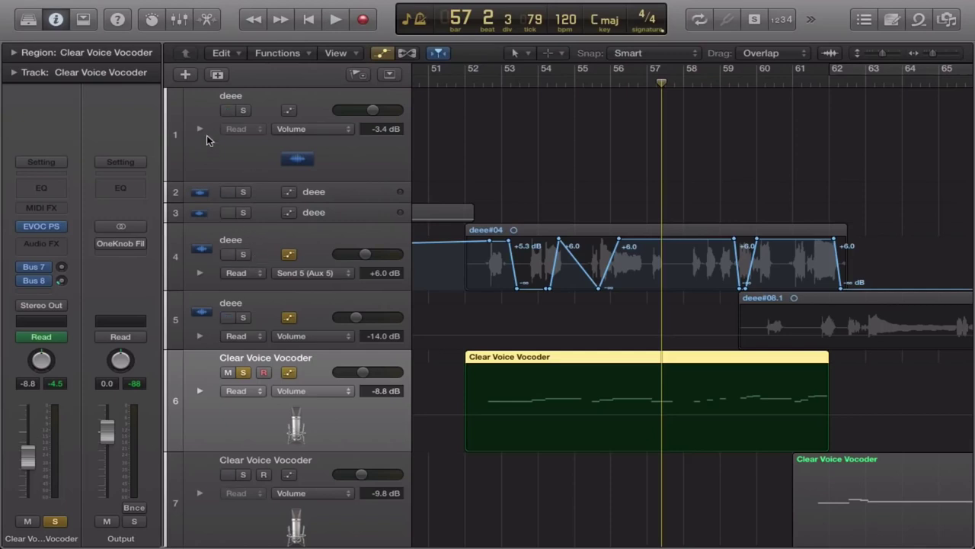
{"action": "left_click", "coordinate": [185, 74]}
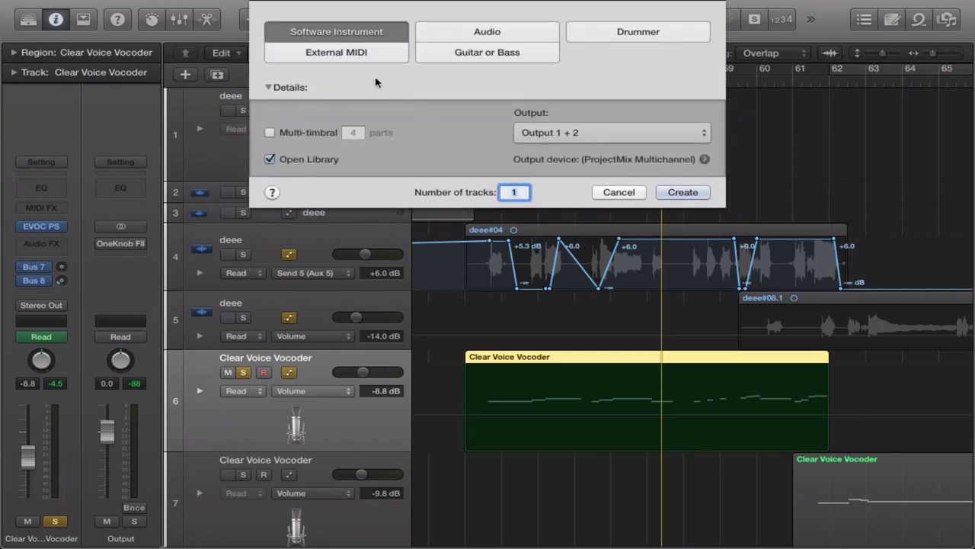
{"action": "left_click", "coordinate": [619, 192]}
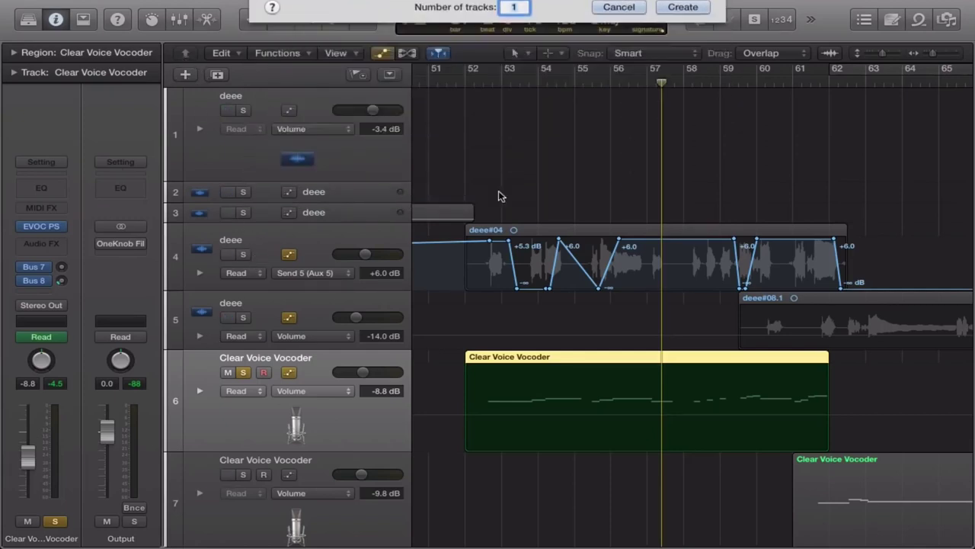
{"action": "left_click", "coordinate": [52, 229]}
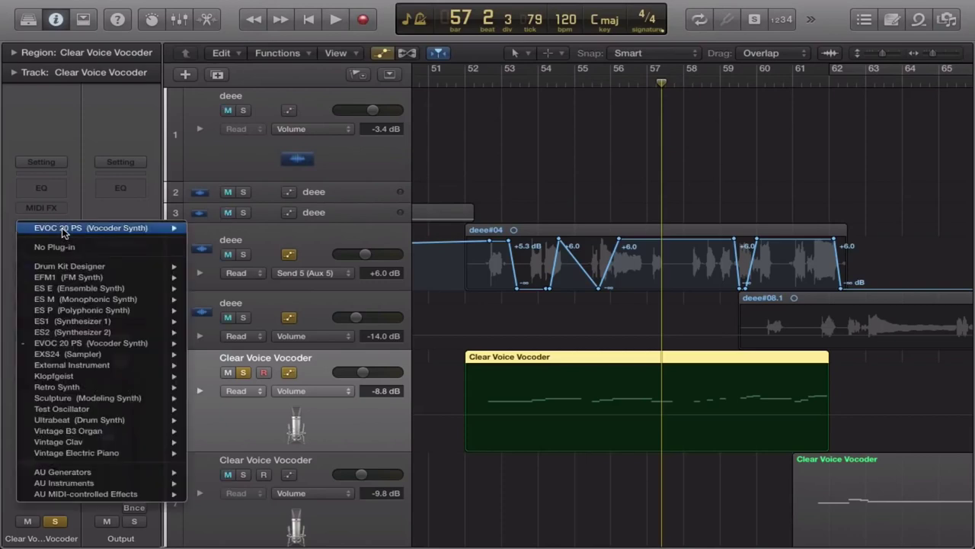
{"action": "mouse_move", "coordinate": [56, 354]}
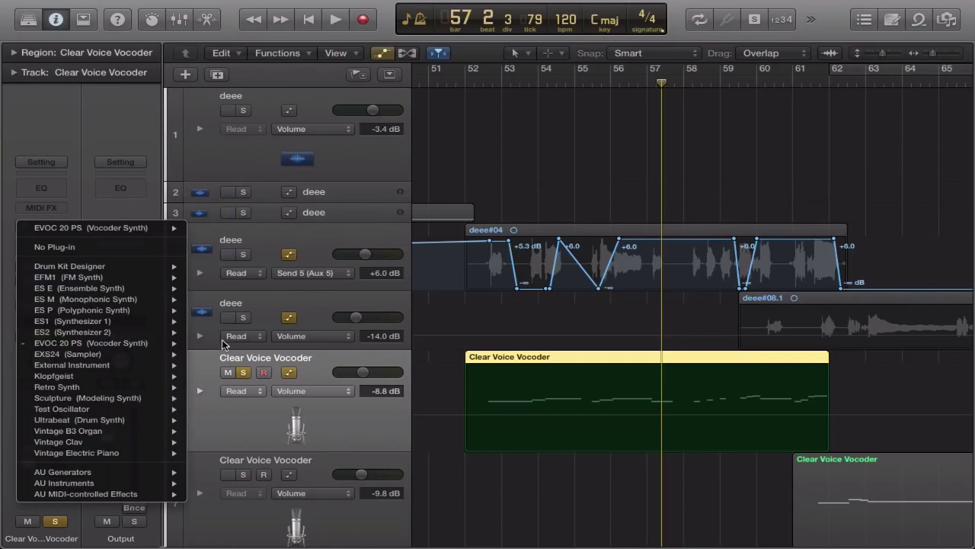
{"action": "left_click", "coordinate": [221, 432]}
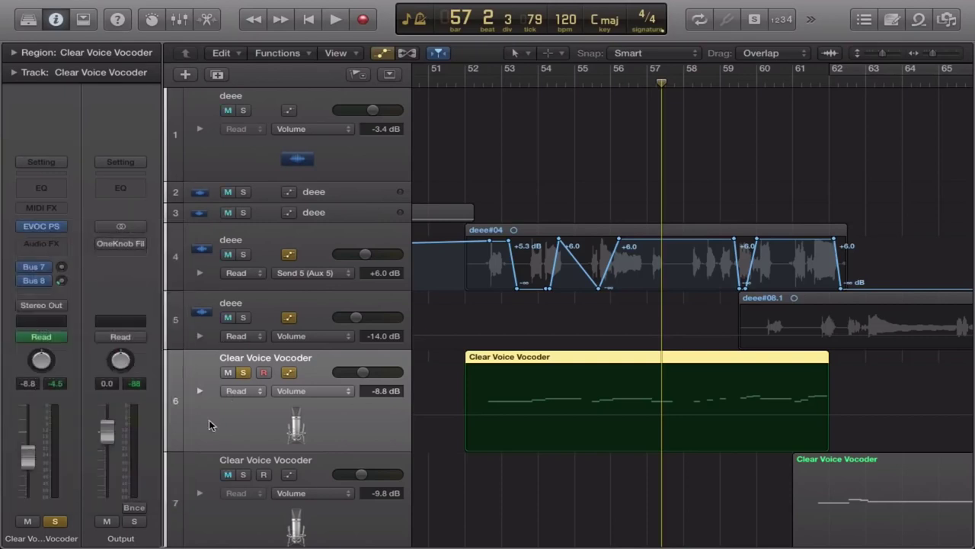
Step: Review track 6's EVOC 20 PolySynth, showing its Voc signal setting and Audio 5 side chain, and close the plug-in
{"action": "left_click", "coordinate": [41, 226]}
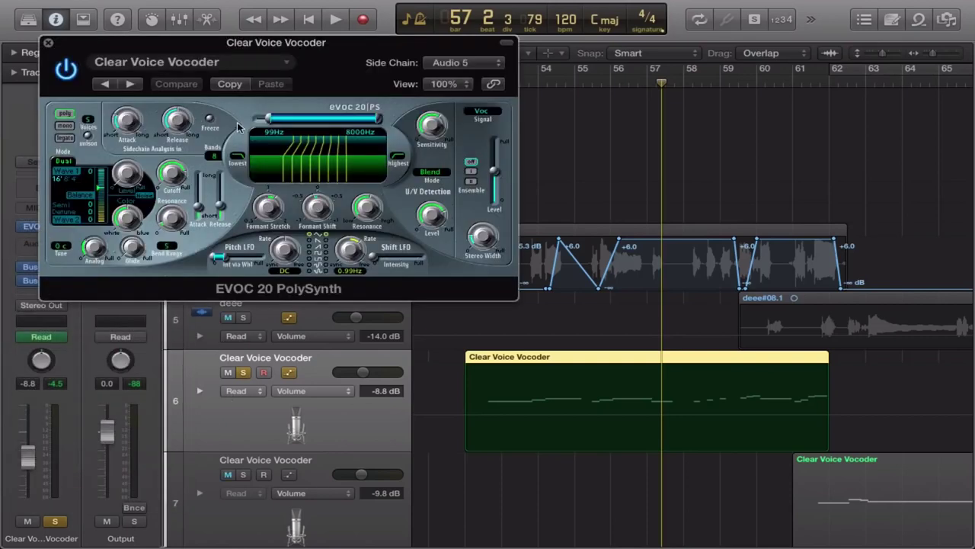
{"action": "left_click", "coordinate": [479, 114]}
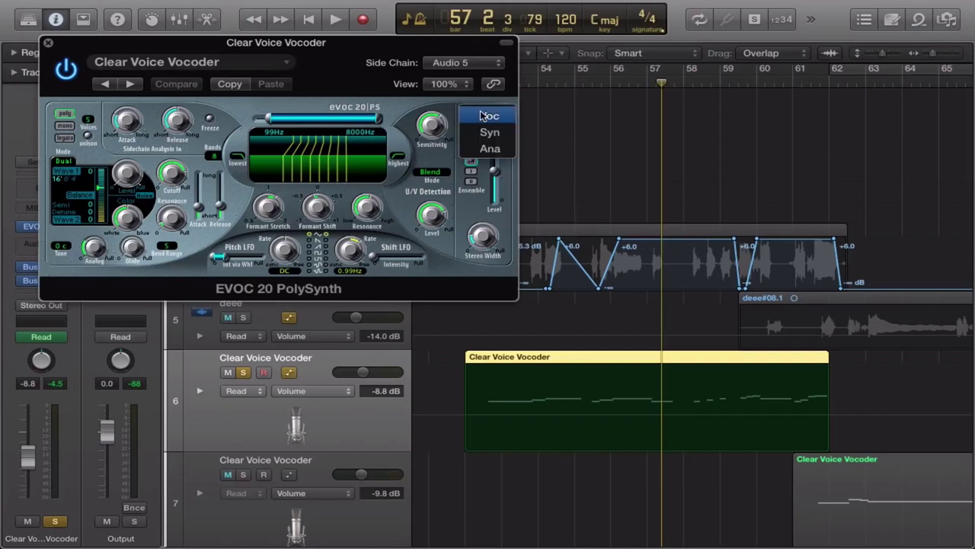
{"action": "left_click", "coordinate": [481, 114]}
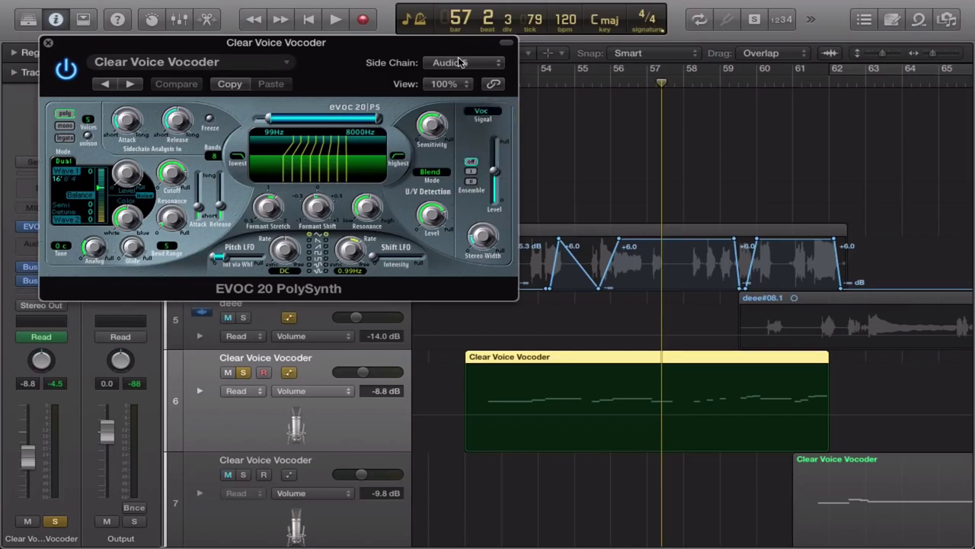
{"action": "left_click", "coordinate": [457, 63]}
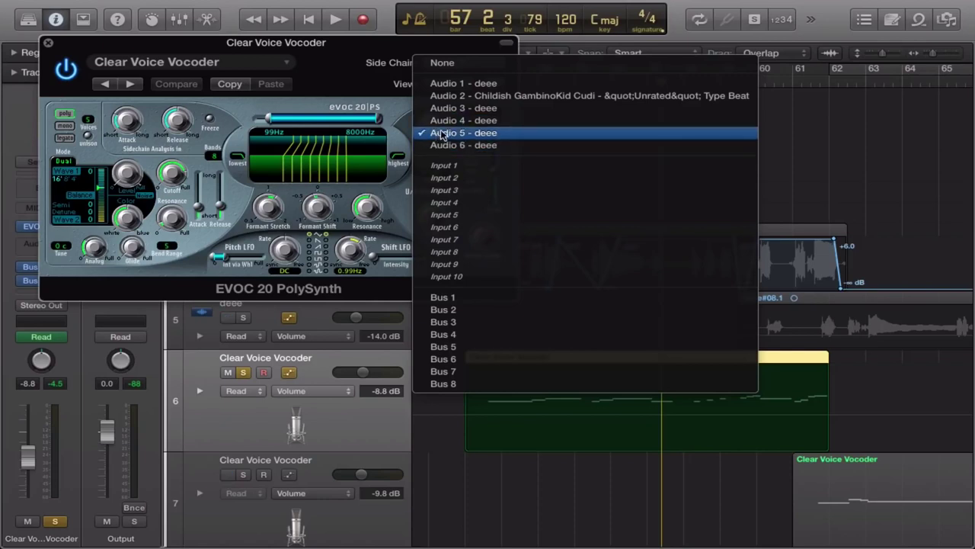
{"action": "left_click", "coordinate": [46, 46]}
{"action": "left_click", "coordinate": [46, 44]}
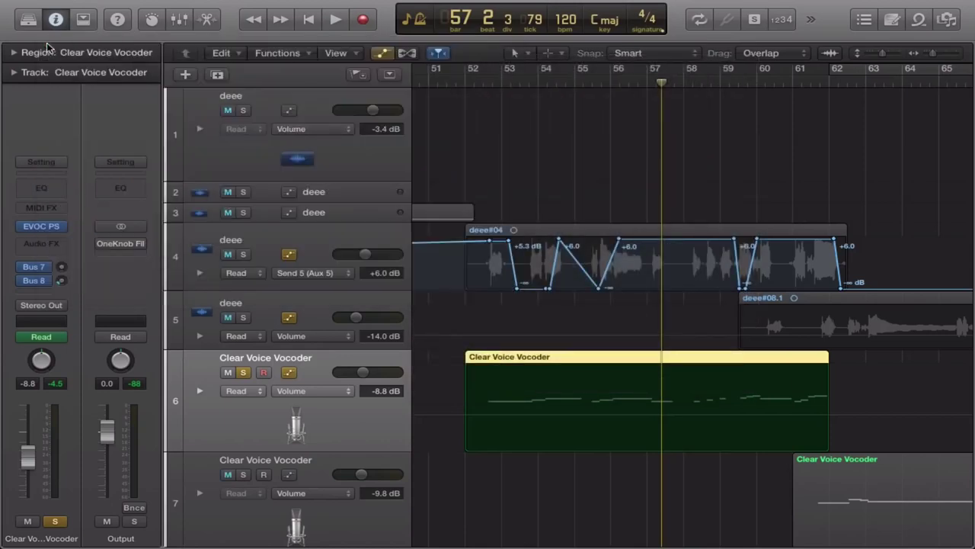
Step: Show Musical Typing for the Clear Voice Vocoder, try several notes on it, and close it
{"action": "key", "text": "super+k"}
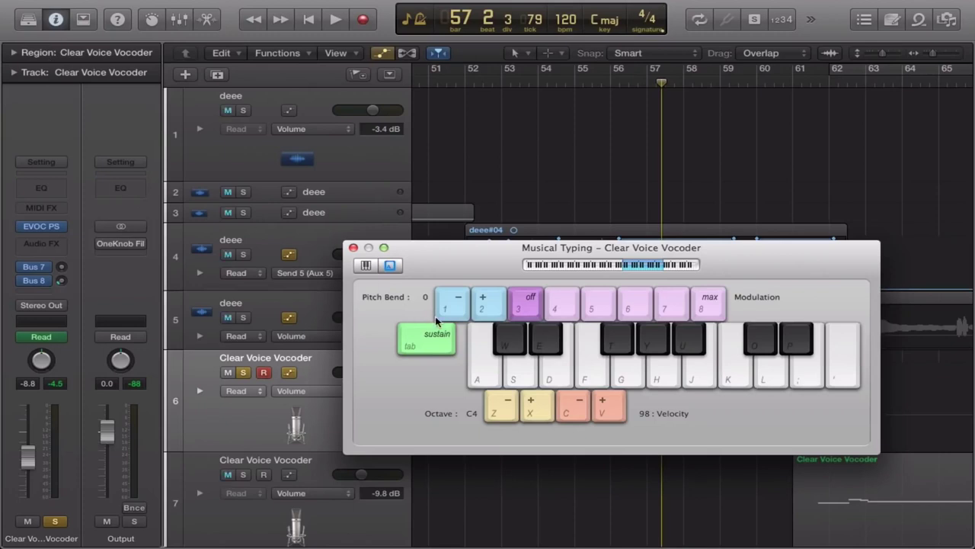
{"action": "key", "text": "a"}
{"action": "key", "text": "j"}
{"action": "key", "text": "l"}
{"action": "key", "text": "f"}
{"action": "key", "text": "j"}
{"action": "key", "text": "j"}
{"action": "left_click", "coordinate": [352, 247]}
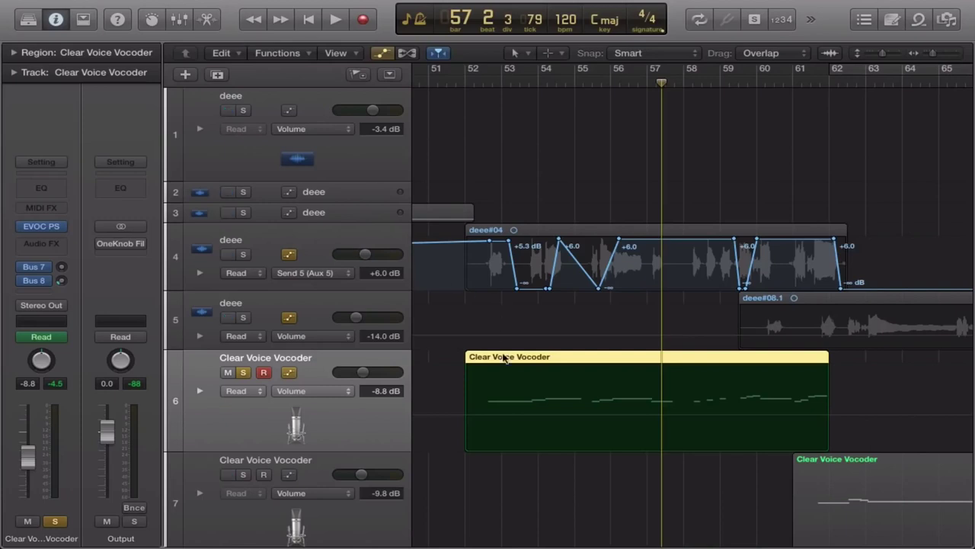
Step: Solo the track 4 vocal together with the track 6 vocoder and audition both from bar 52
{"action": "scroll", "coordinate": [515, 381], "scroll_direction": "down", "scroll_amount": 1}
{"action": "left_click", "coordinate": [477, 79]}
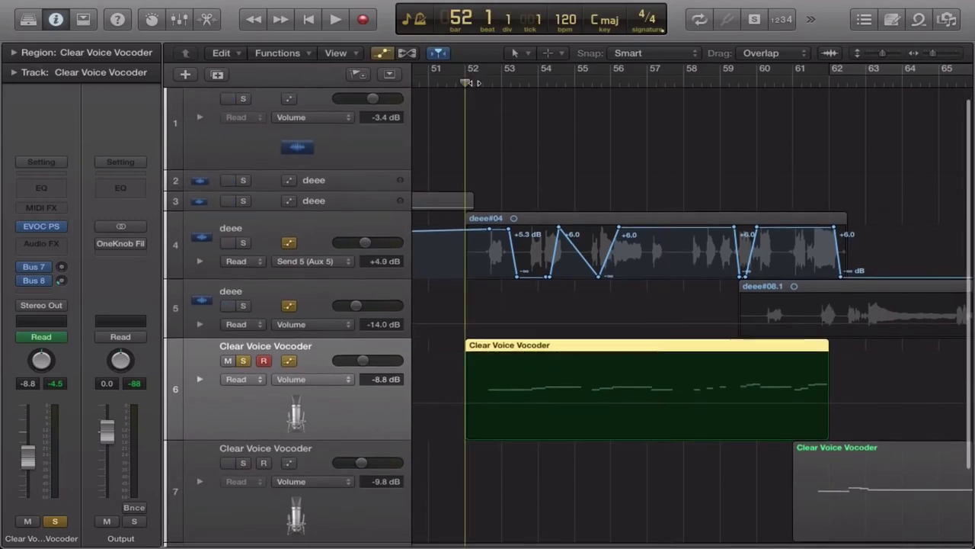
{"action": "left_click", "coordinate": [243, 244]}
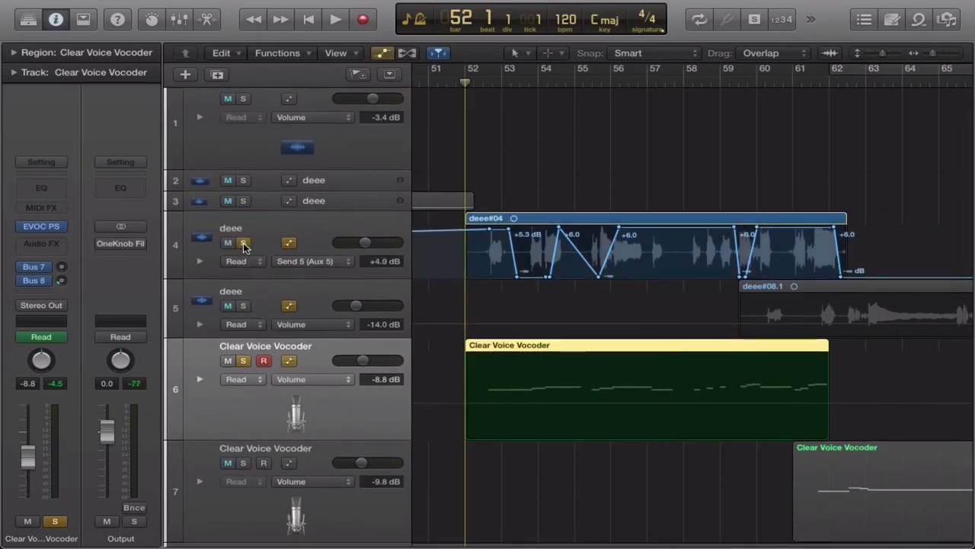
{"action": "key", "text": "space"}
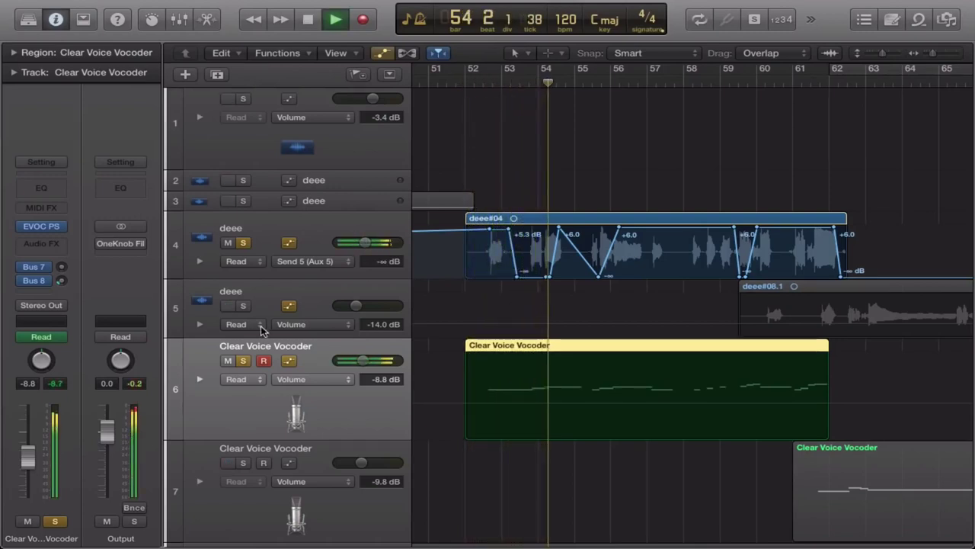
{"action": "scroll", "coordinate": [577, 345], "scroll_direction": "right", "scroll_amount": 3}
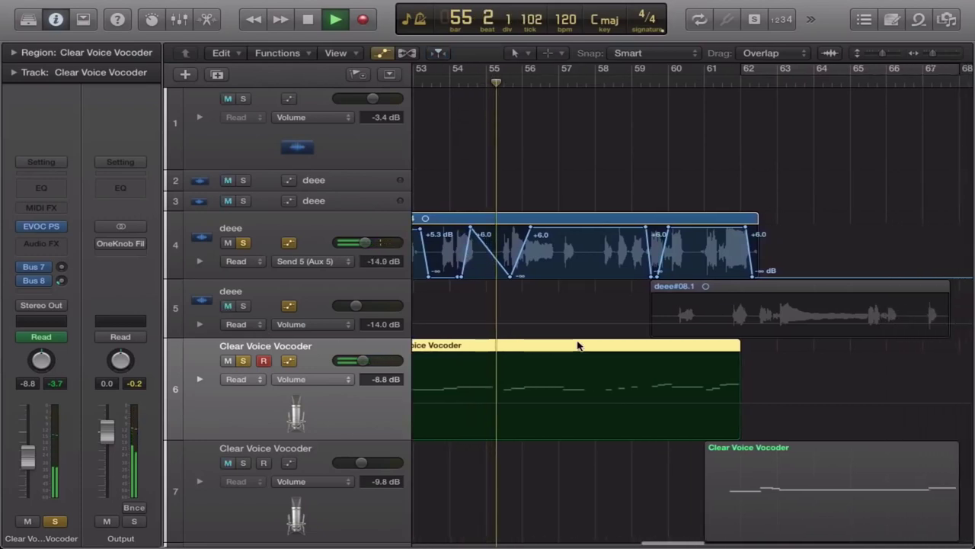
{"action": "scroll", "coordinate": [533, 348], "scroll_direction": "right", "scroll_amount": 5}
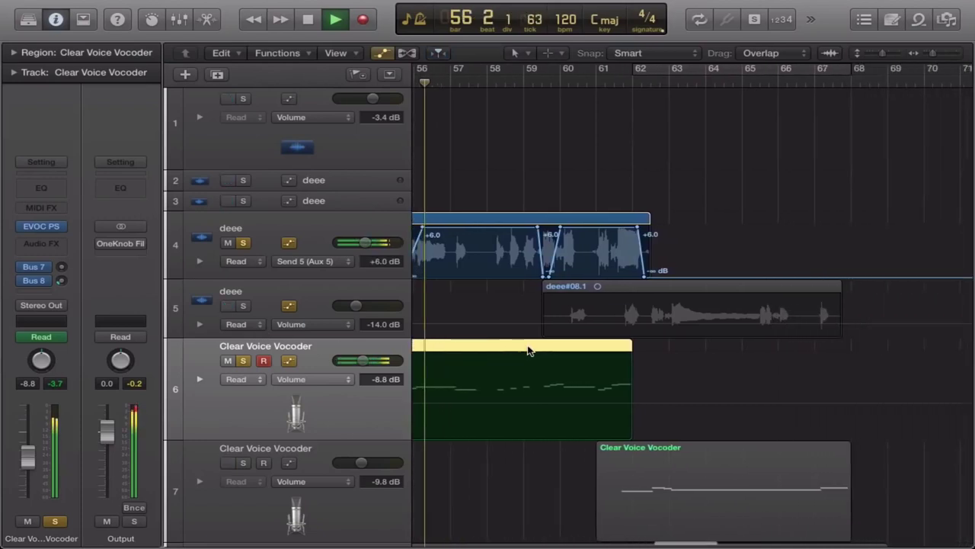
{"action": "scroll", "coordinate": [530, 350], "scroll_direction": "up", "scroll_amount": 3}
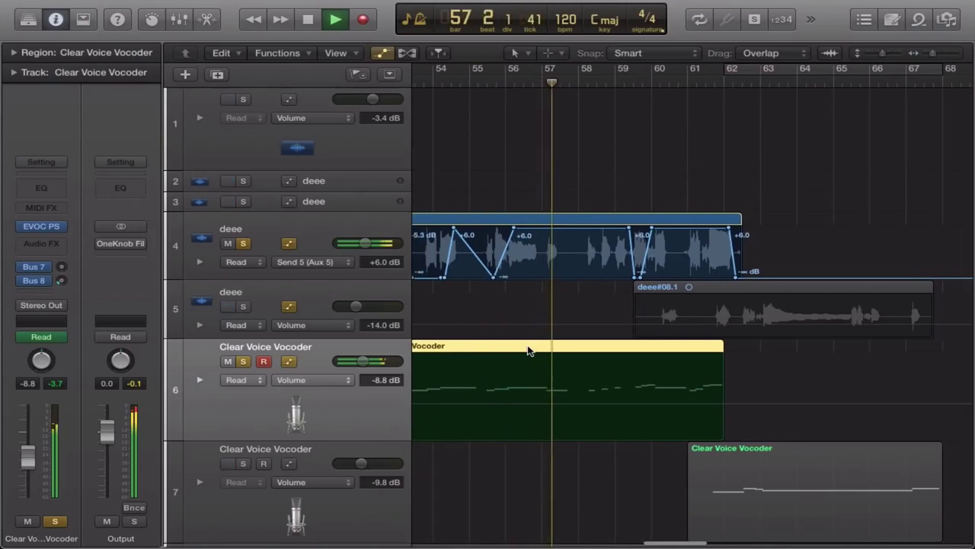
{"action": "scroll", "coordinate": [529, 350], "scroll_direction": "down", "scroll_amount": 5}
{"action": "scroll", "coordinate": [529, 351], "scroll_direction": "down", "scroll_amount": 4}
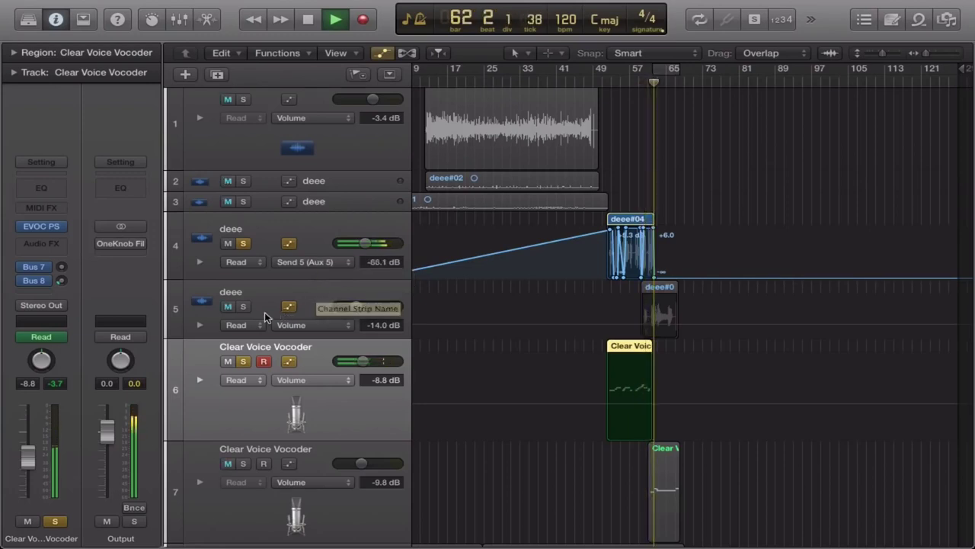
Step: Unsolo tracks 6 and 4, audition the full mix through track 5 and the second vocoder, and stop playback at bar 67
{"action": "left_click", "coordinate": [243, 362]}
{"action": "left_click", "coordinate": [244, 243]}
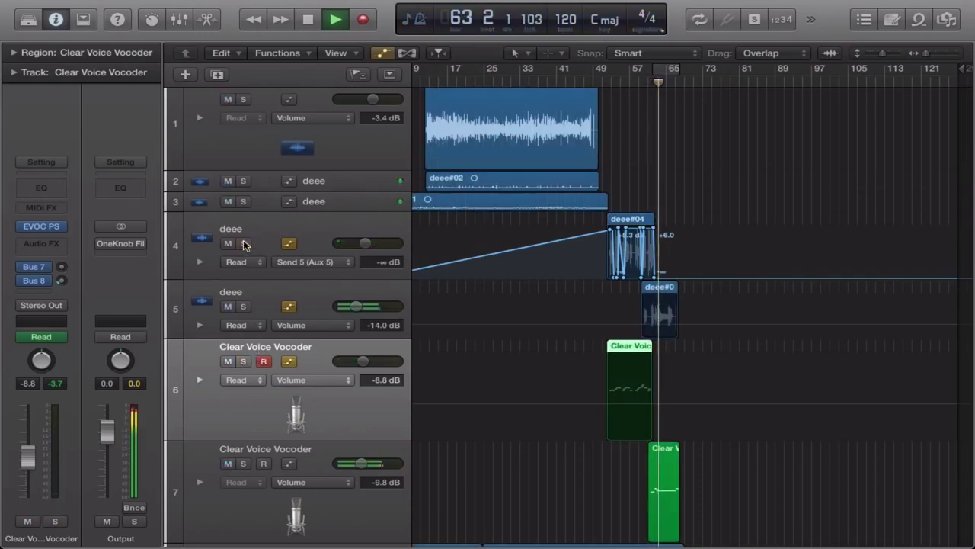
{"action": "left_click", "coordinate": [604, 82]}
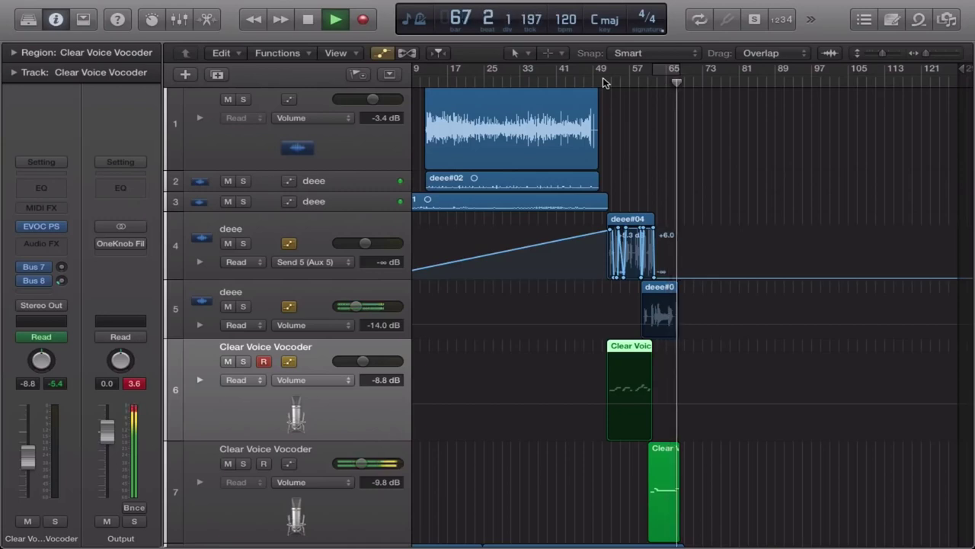
{"action": "key", "text": "space"}
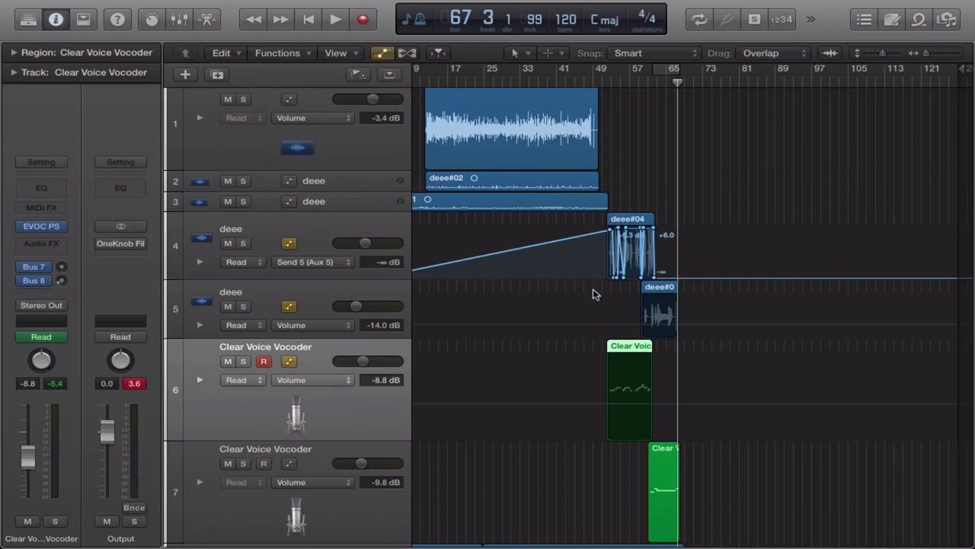
{"action": "scroll", "coordinate": [573, 301], "scroll_direction": "left", "scroll_amount": 1}
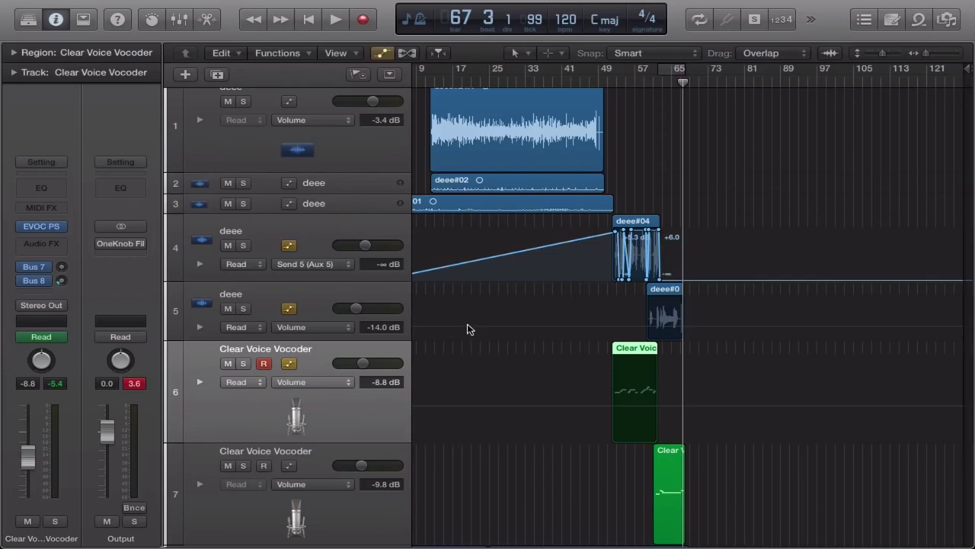
{"action": "scroll", "coordinate": [469, 330], "scroll_direction": "up", "scroll_amount": 1}
{"action": "scroll", "coordinate": [470, 329], "scroll_direction": "left", "scroll_amount": 6}
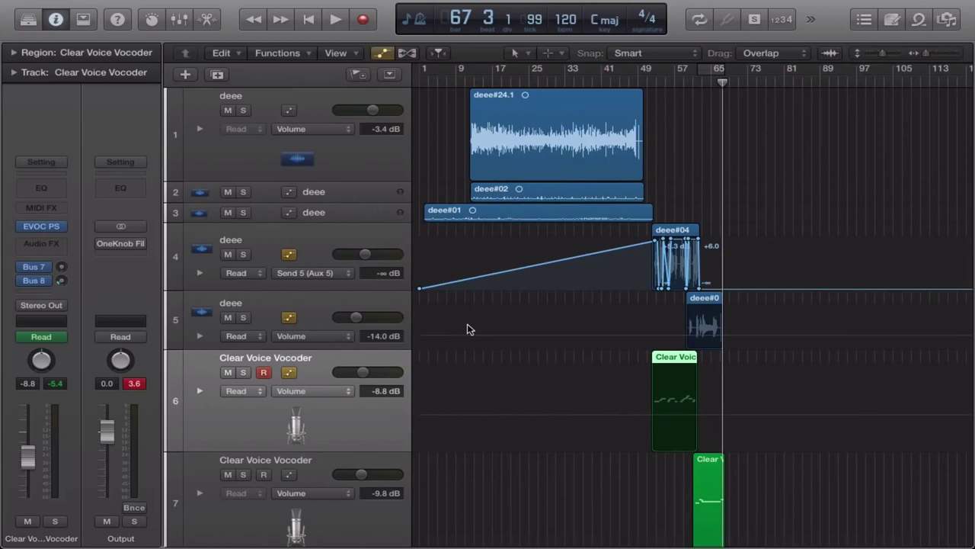
{"action": "scroll", "coordinate": [469, 329], "scroll_direction": "up", "scroll_amount": 1}
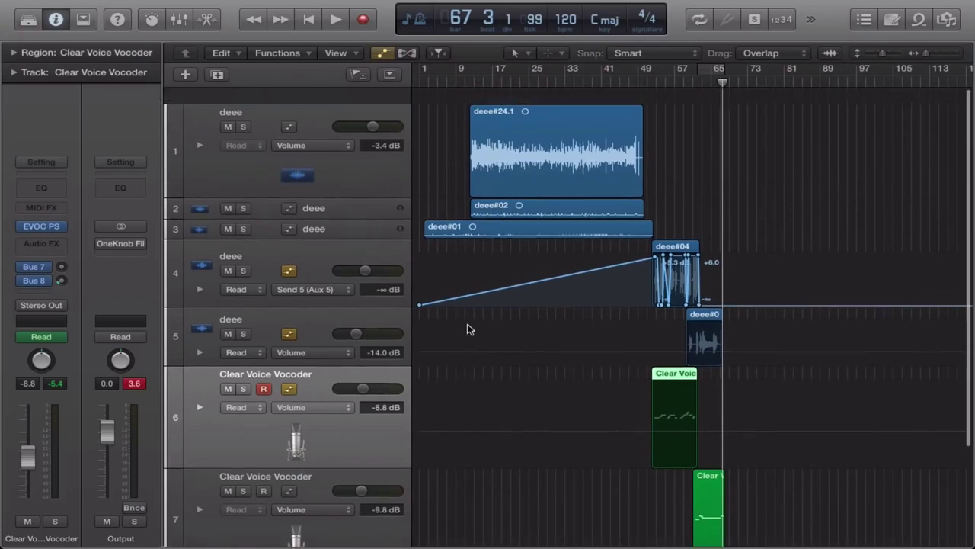
{"action": "scroll", "coordinate": [469, 330], "scroll_direction": "down", "scroll_amount": 5}
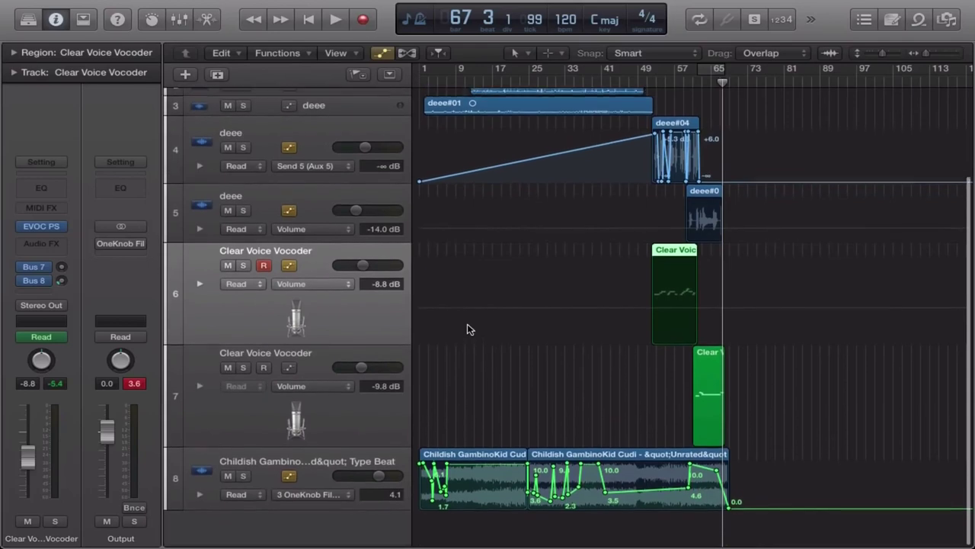
{"action": "scroll", "coordinate": [469, 329], "scroll_direction": "up", "scroll_amount": 5}
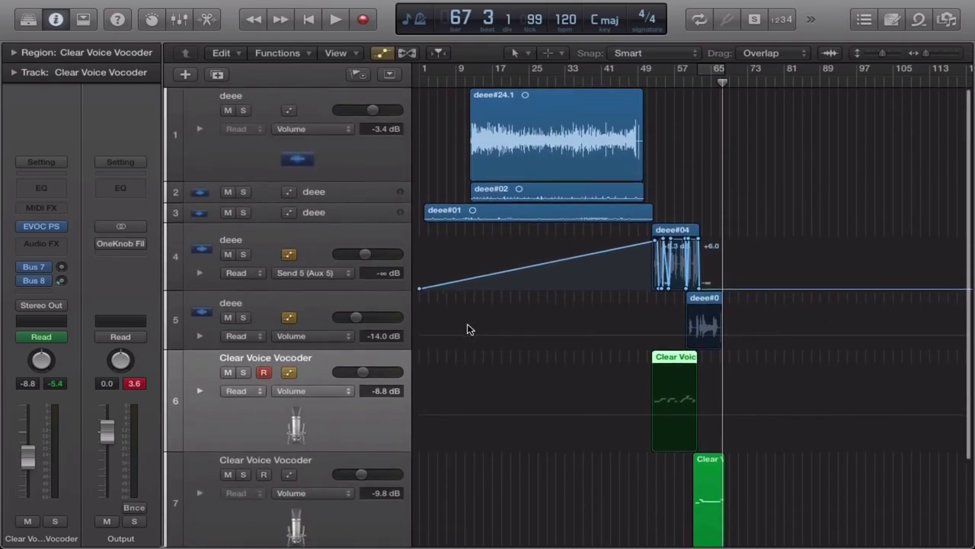
{"action": "mouse_move", "coordinate": [369, 3]}
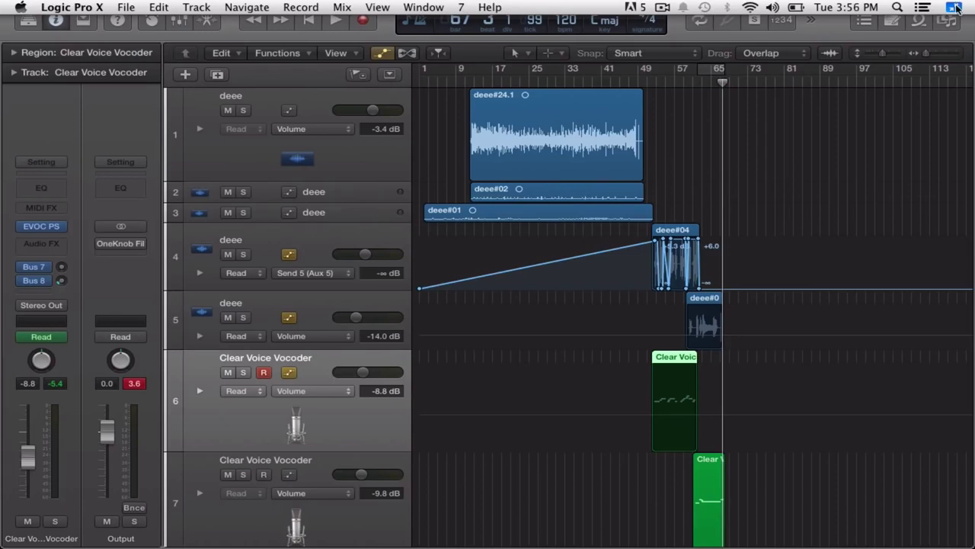
{"action": "left_click", "coordinate": [663, 7]}
{"action": "left_click", "coordinate": [673, 39]}
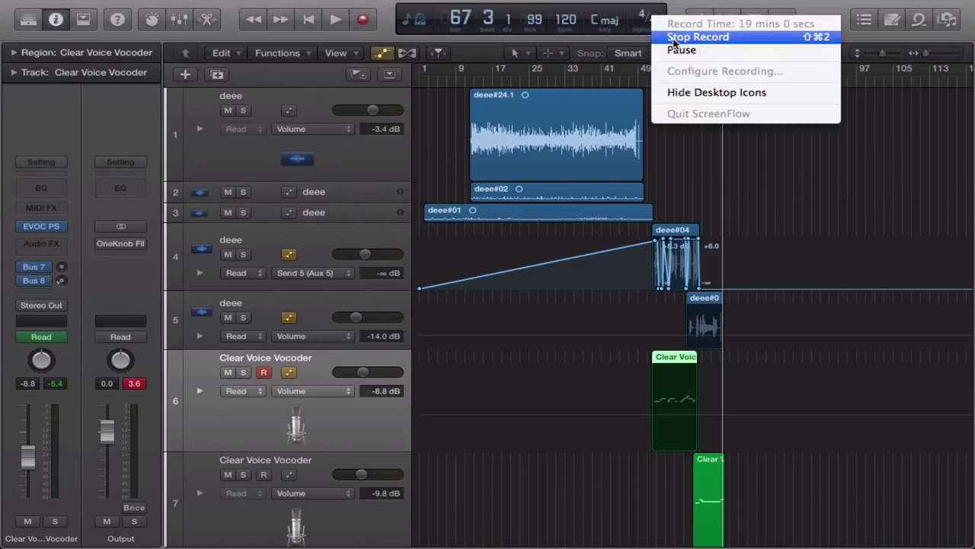